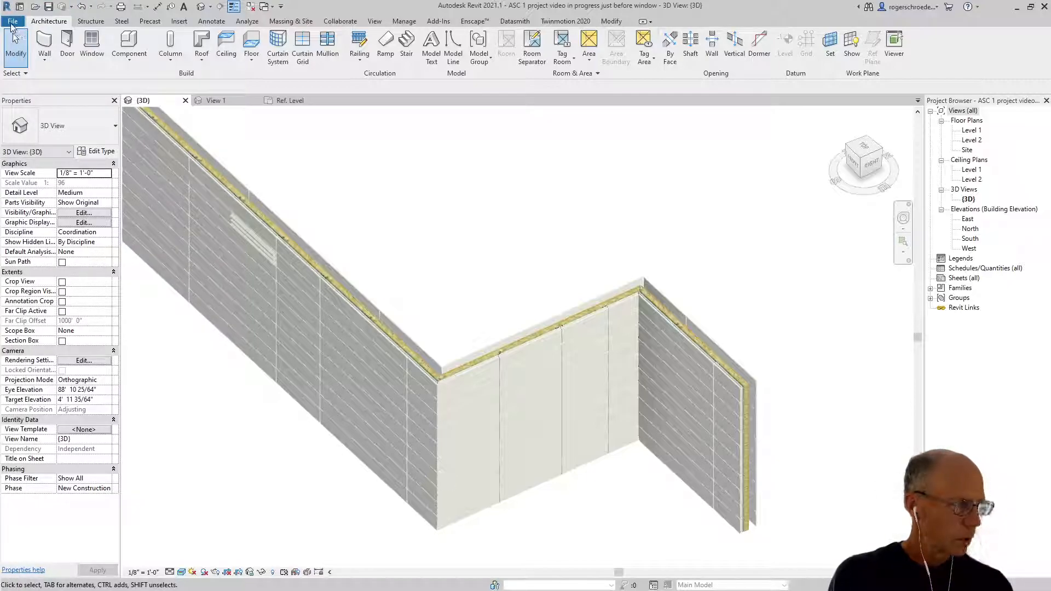
Create a new family from the English-Imperial template Window - Curtain Wall
click(12, 21)
mouse_move(62, 78)
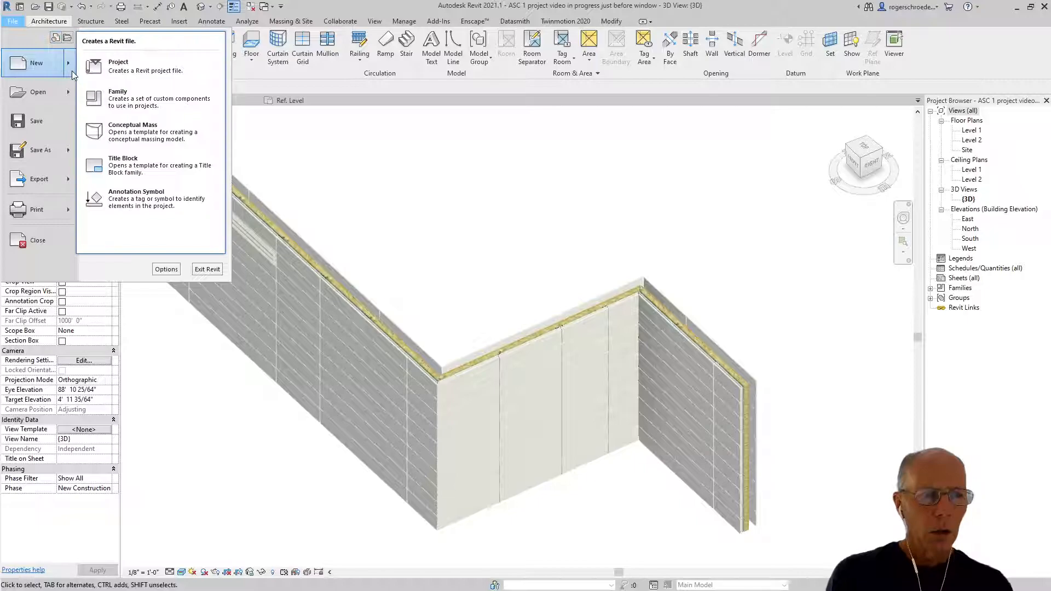
click(113, 96)
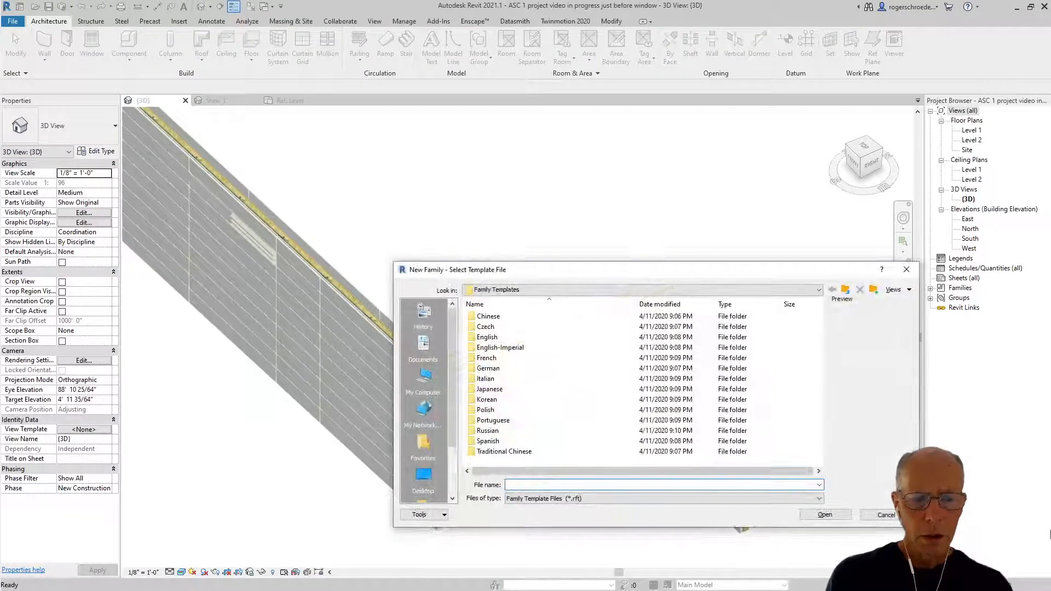
click(496, 349)
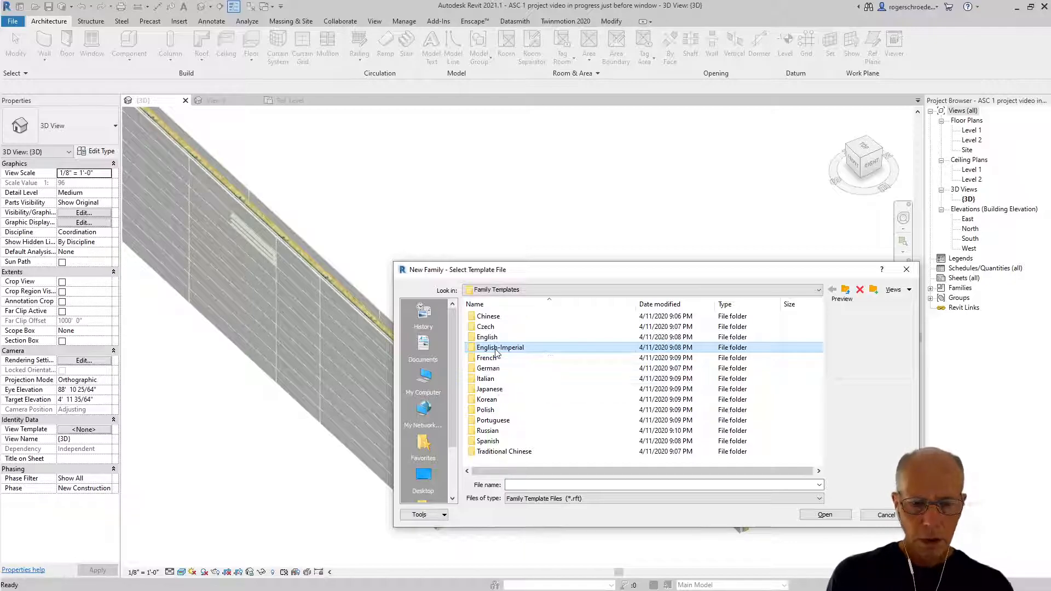
double_click(496, 350)
scroll(513, 378, down, 5)
scroll(514, 378, down, 12)
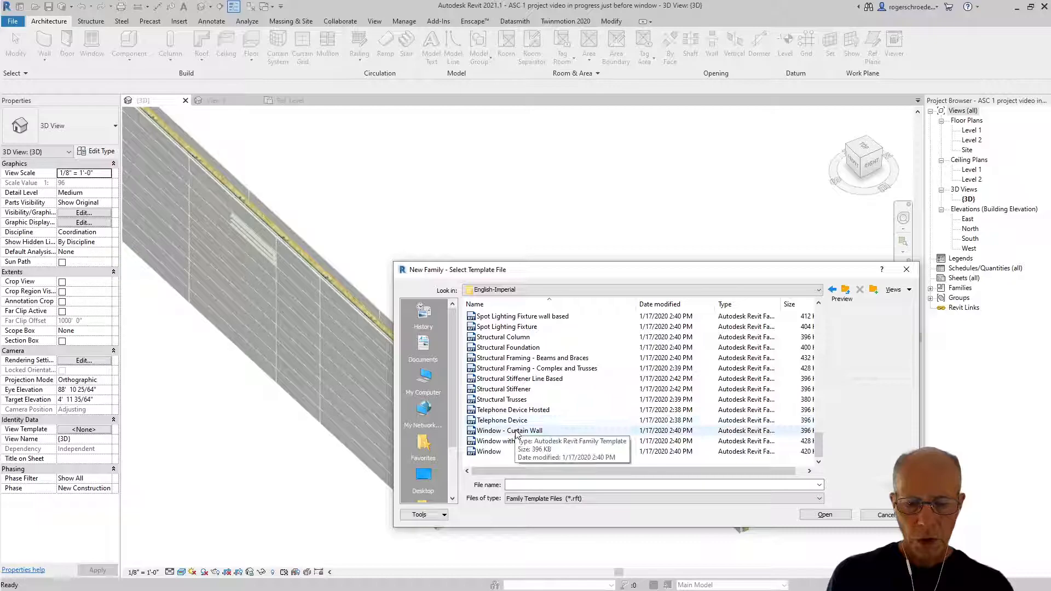
click(520, 432)
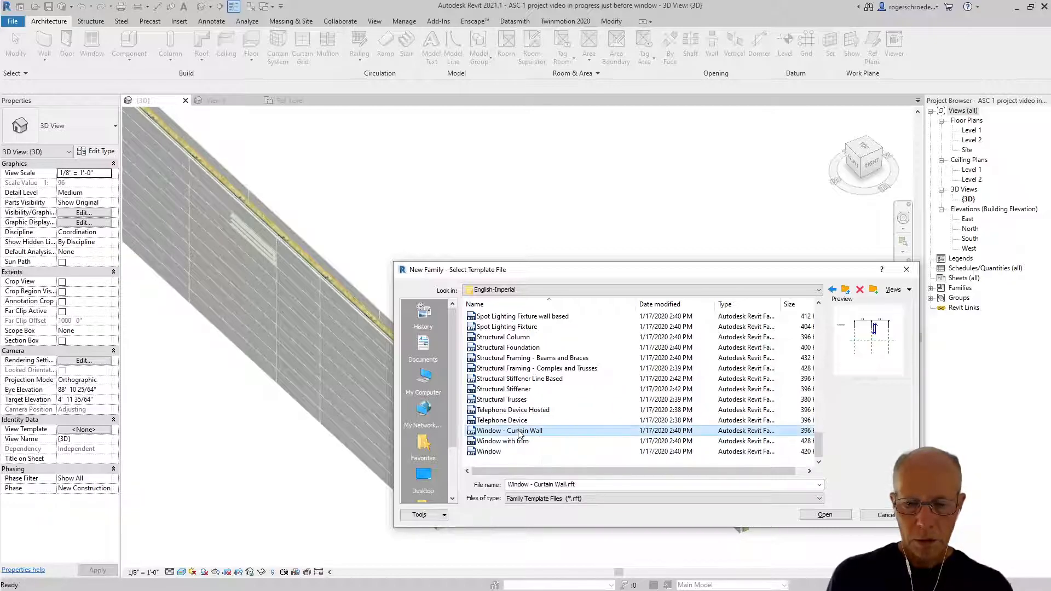
click(830, 515)
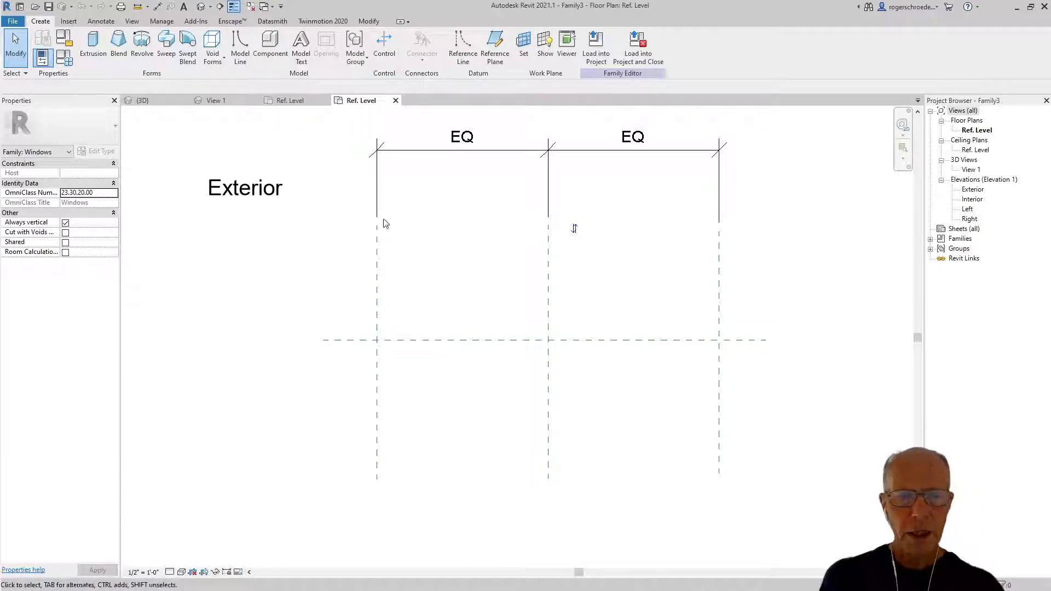
Examine the parametric tile family in 3D and in its Ref. Level plan for the wall depth dimensions
click(225, 102)
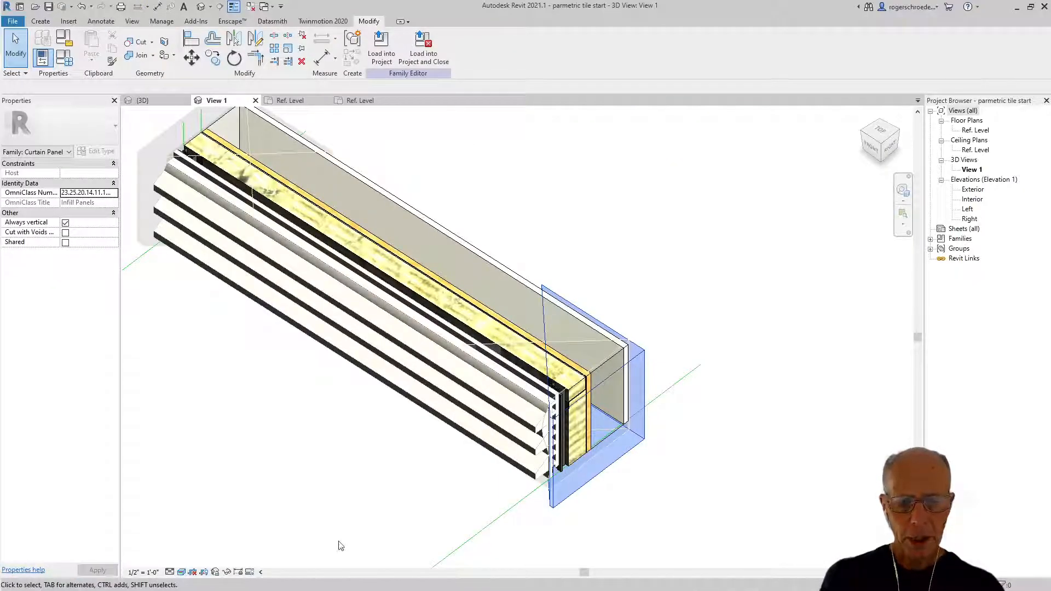
click(296, 102)
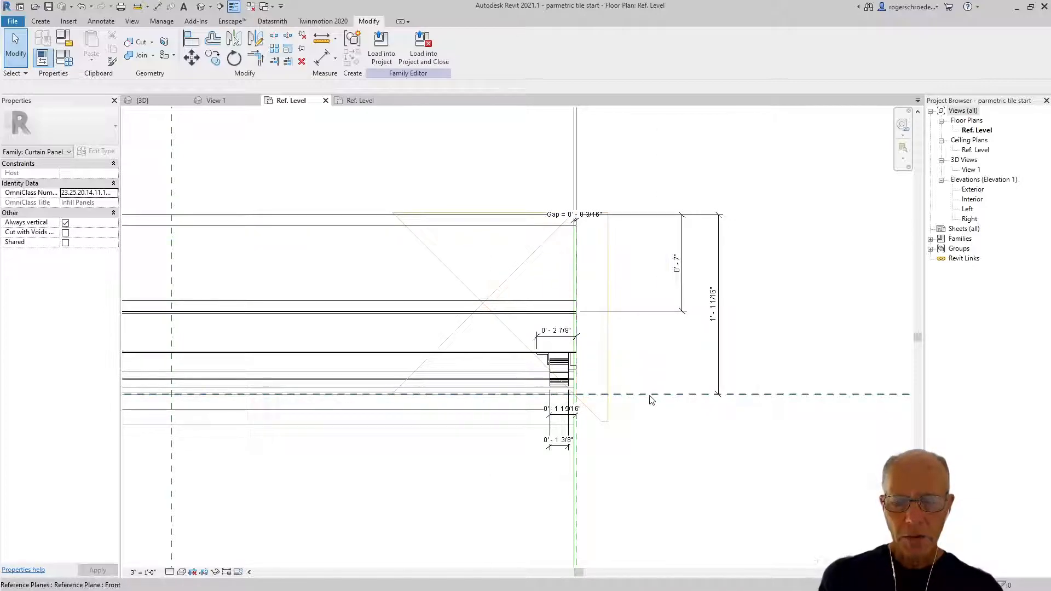
scroll(650, 398, down, 3)
middle_drag(657, 410, 743, 414)
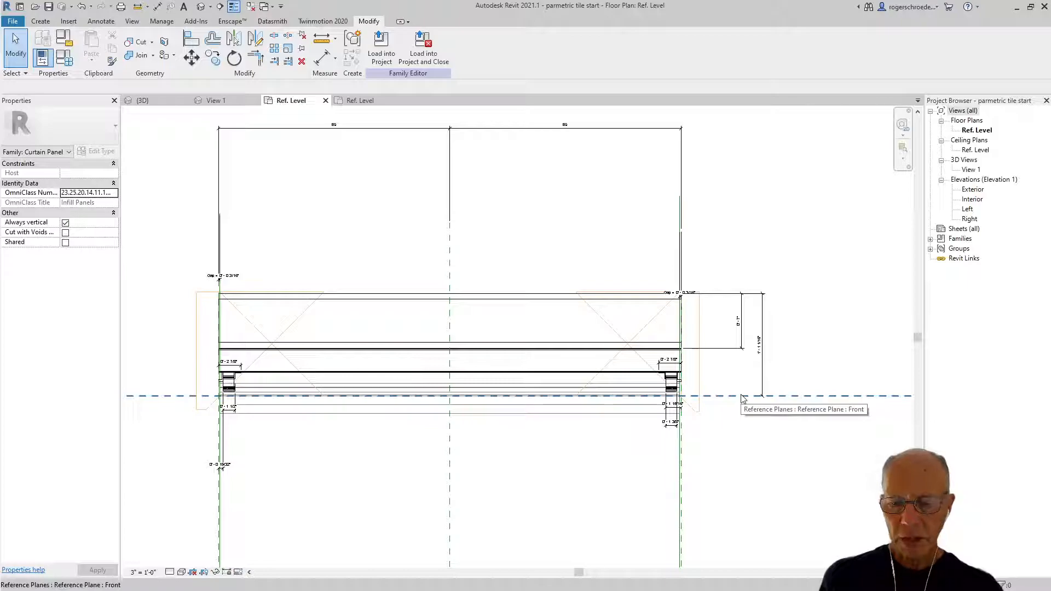
scroll(786, 367, up, 3)
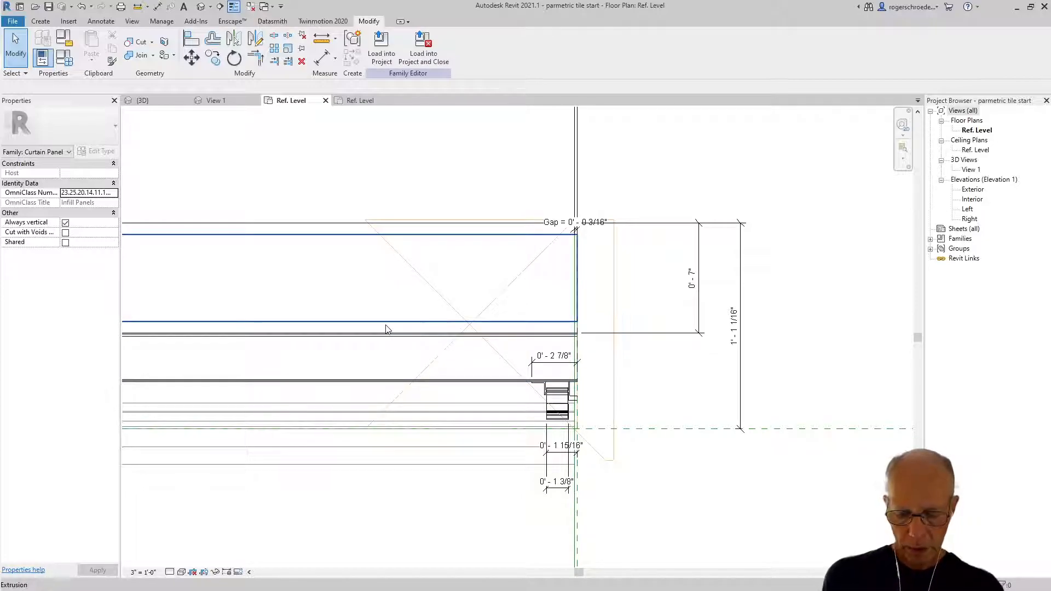
key(Tab)
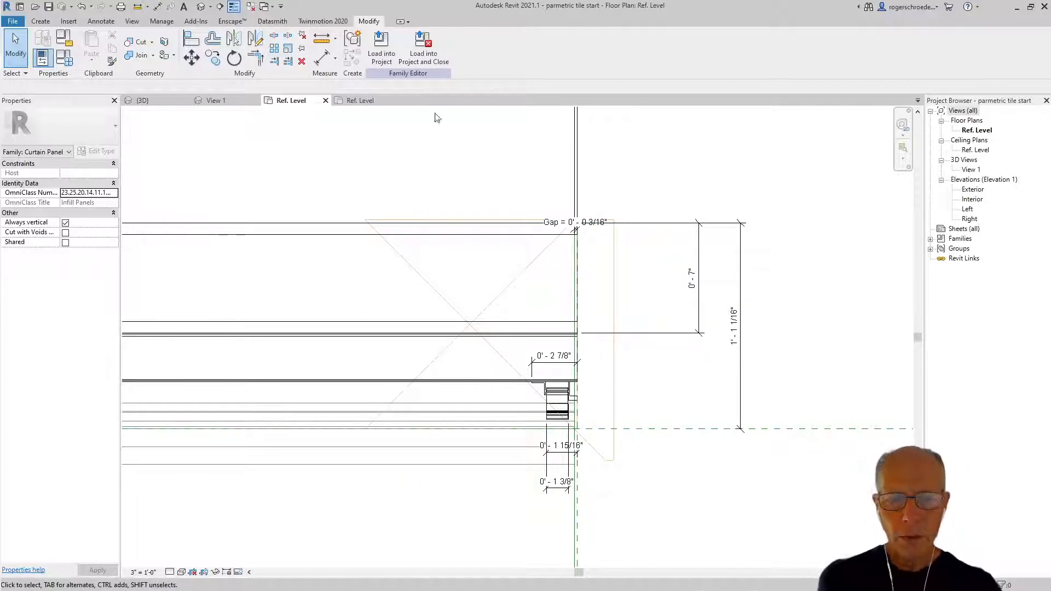
Save the new window family as Custom Curtain Wall Window in the ASC 1 Rainscreen folder
click(361, 101)
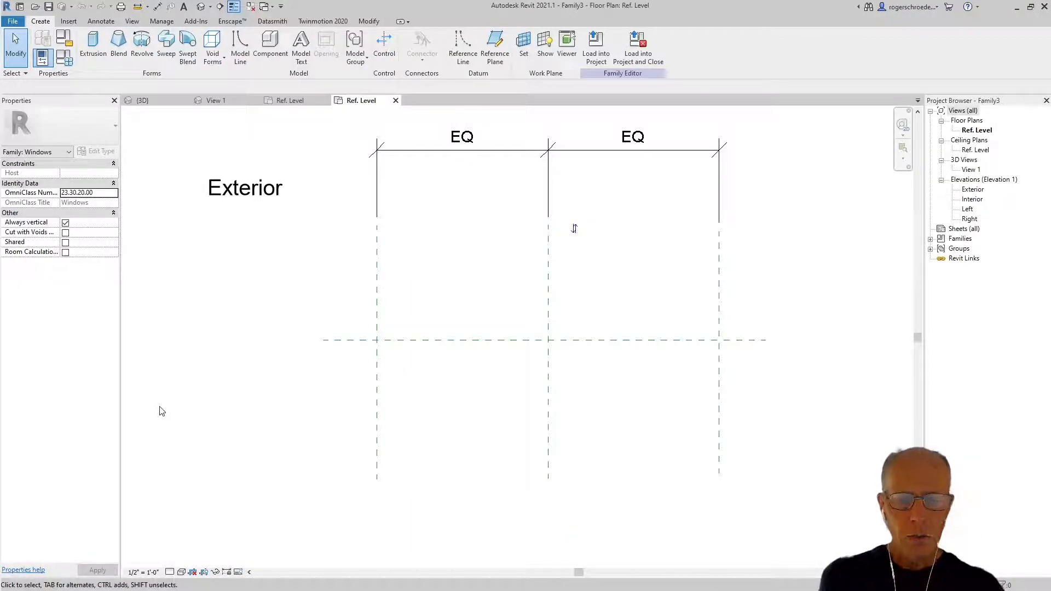
click(12, 22)
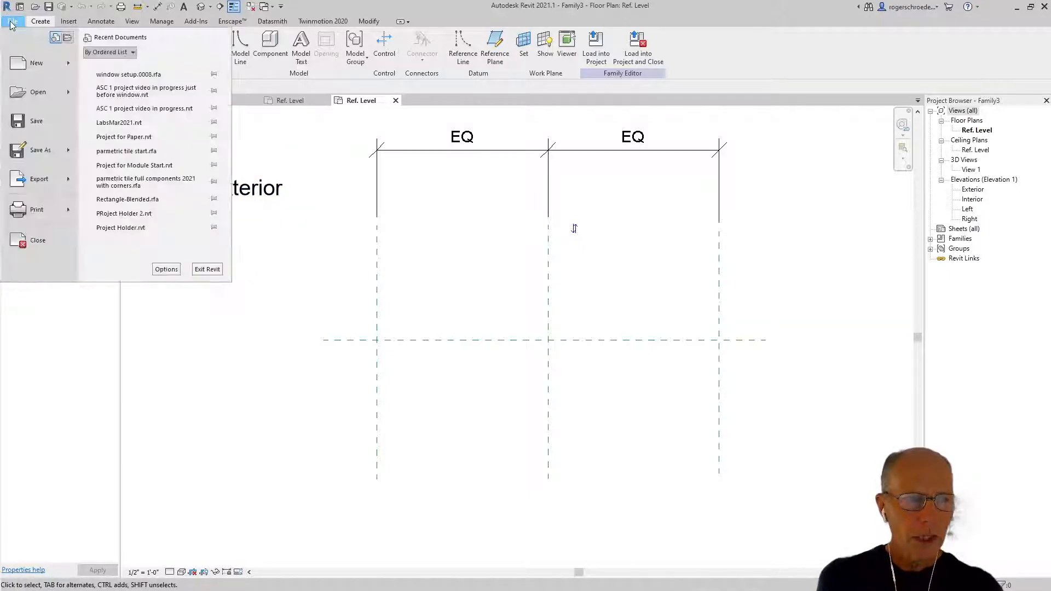
mouse_move(66, 152)
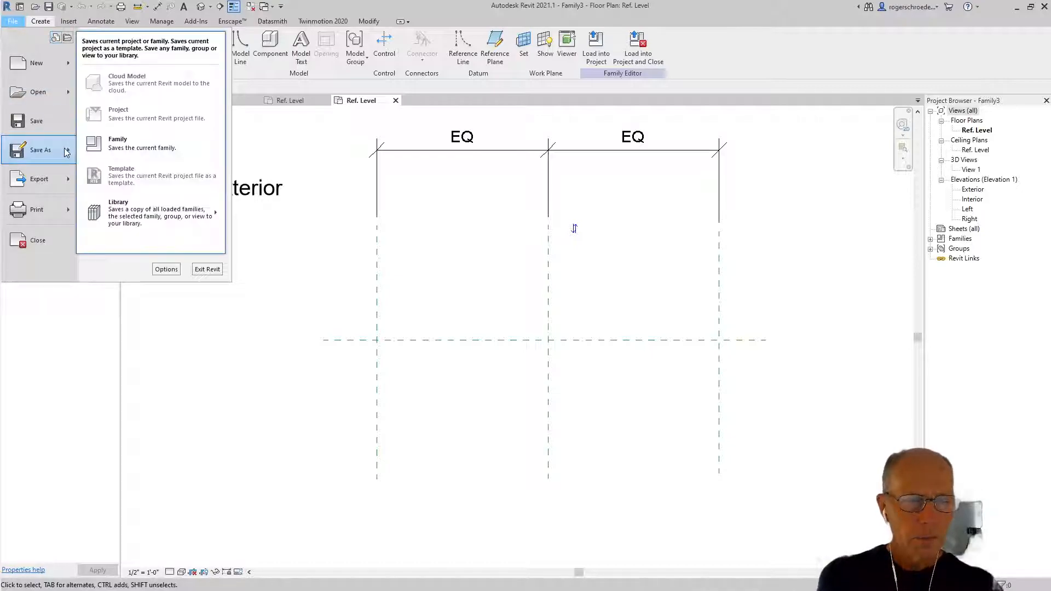
click(125, 141)
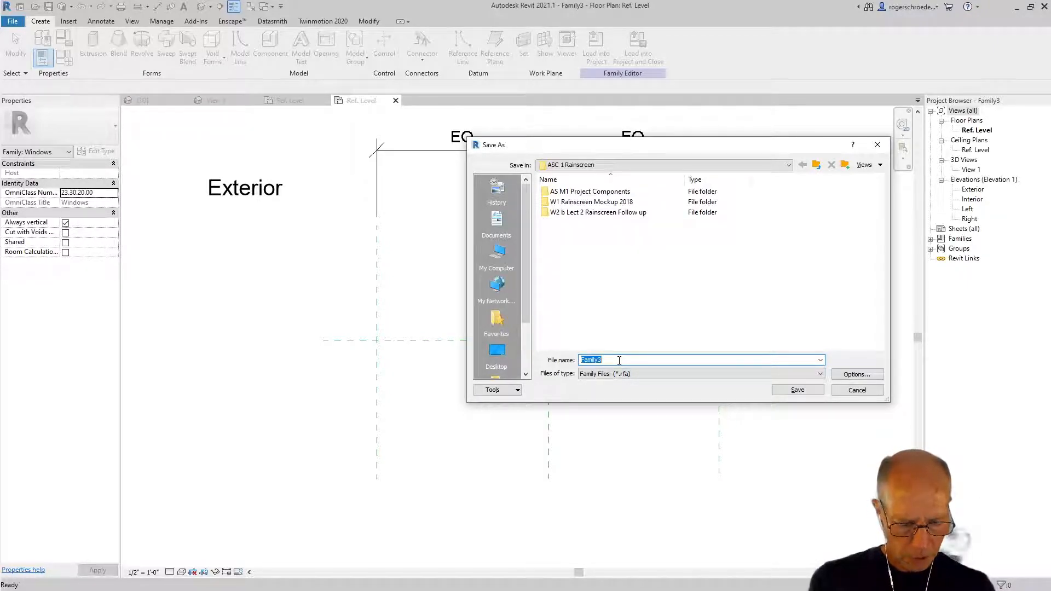
text(C)
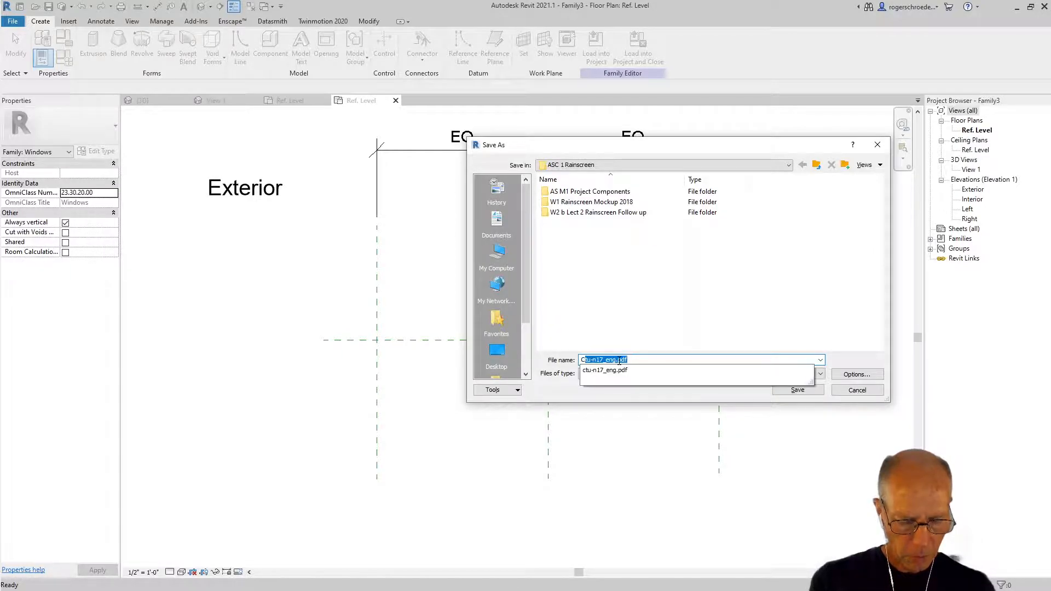
text(ustom Curtain Wall)
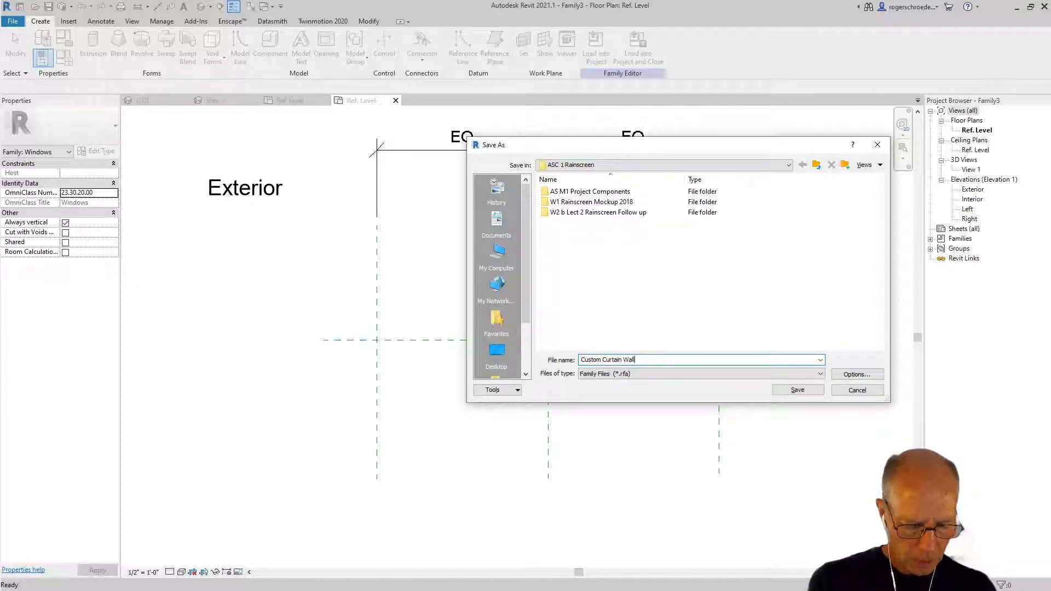
text(Window)
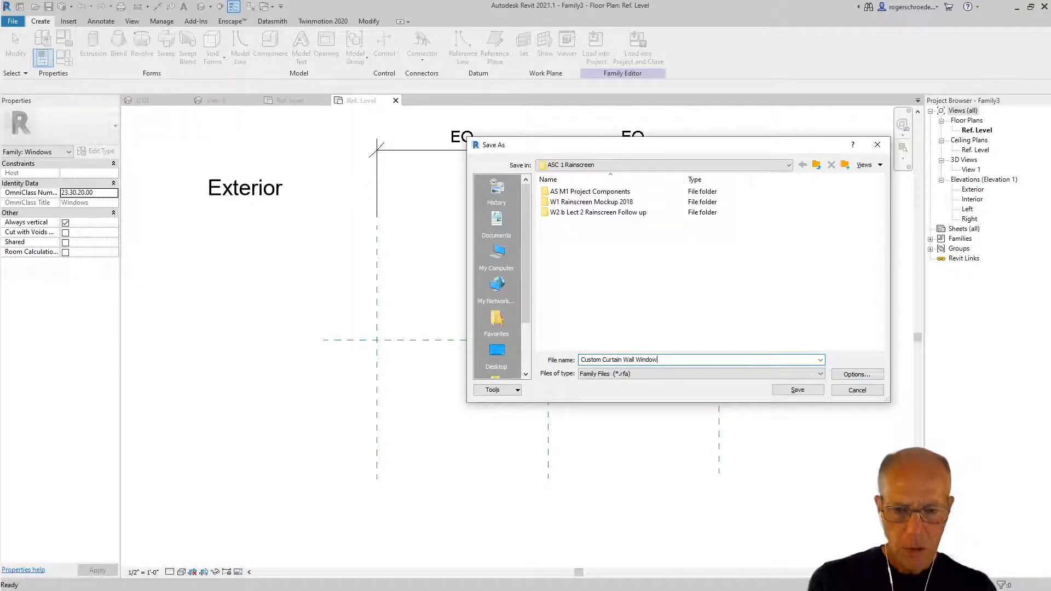
click(792, 390)
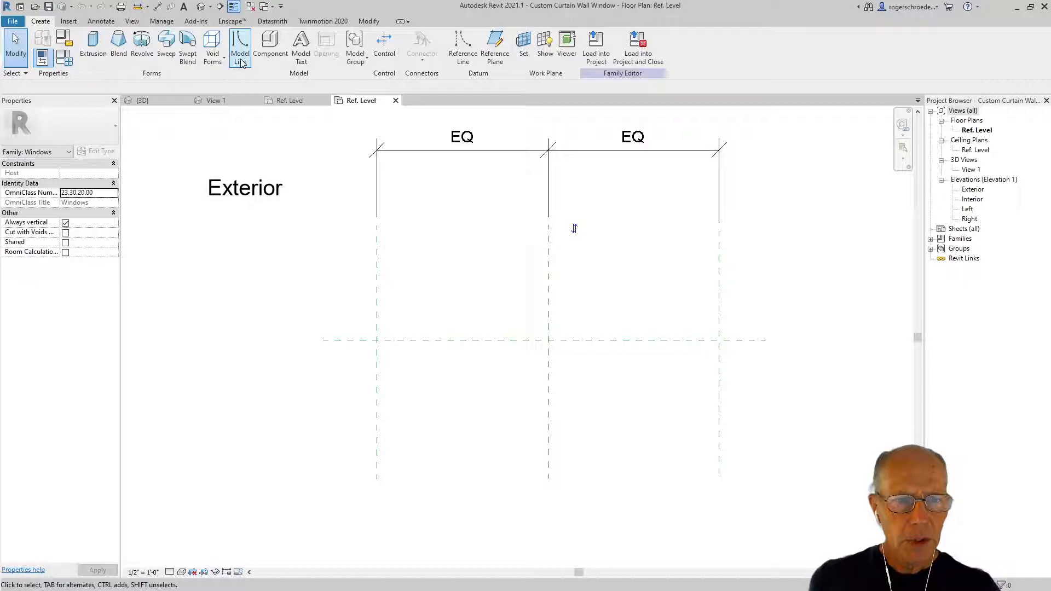
Draw a horizontal reference line about 6' 11" long below the horizontal reference plane, crossing all three vertical planes
click(464, 49)
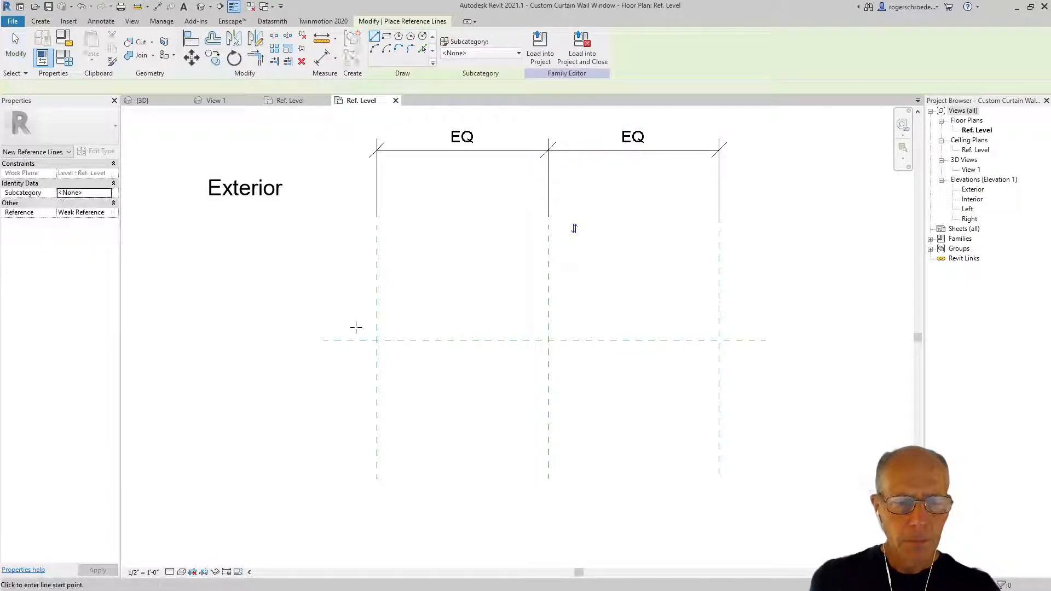
click(326, 387)
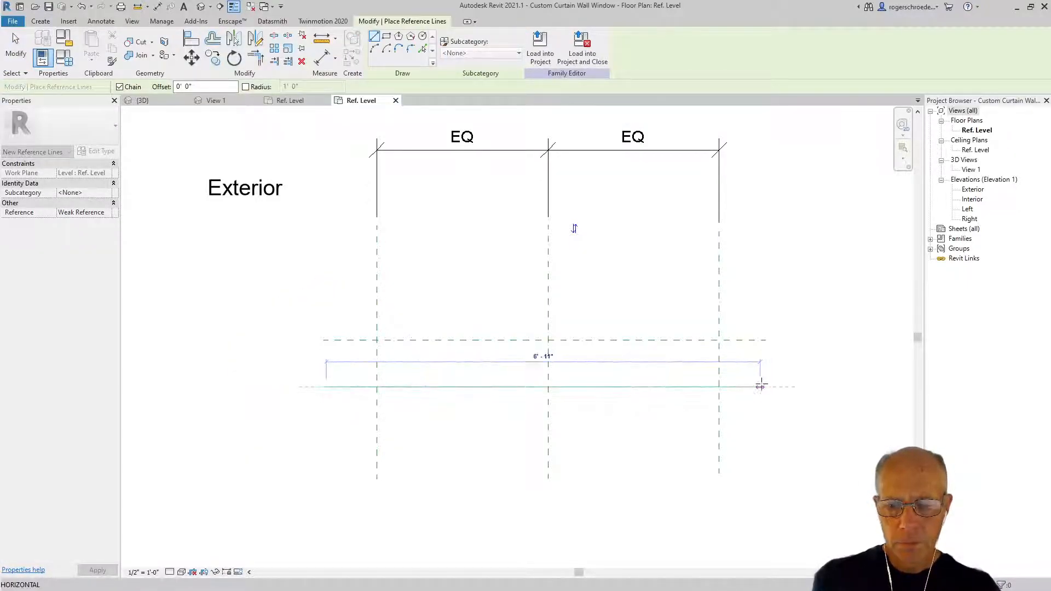
click(760, 386)
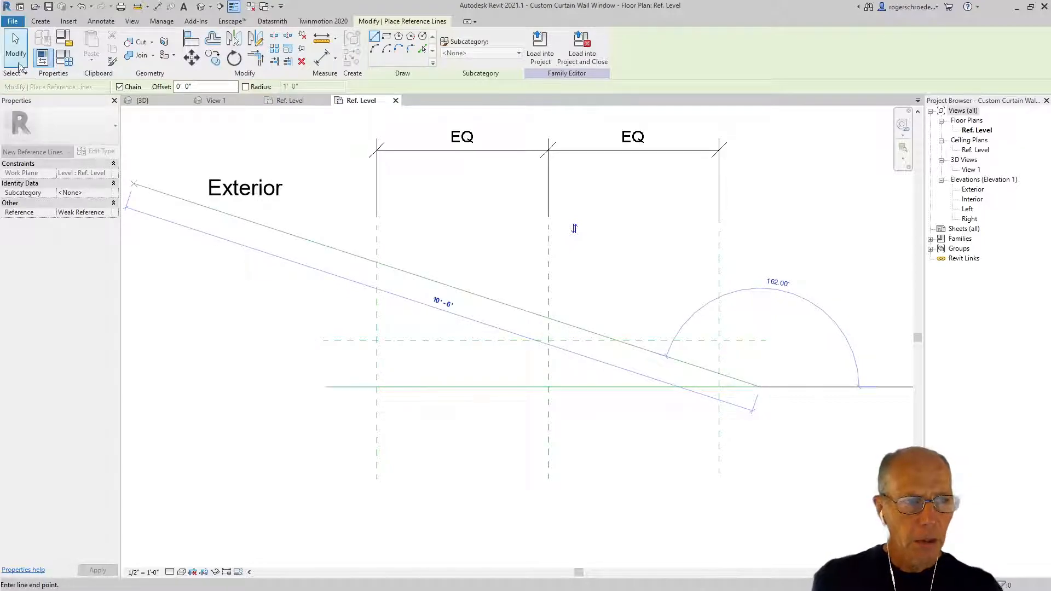
click(15, 49)
Set the reference line's distance from the horizontal reference plane to 1' 1 1/16"
click(338, 387)
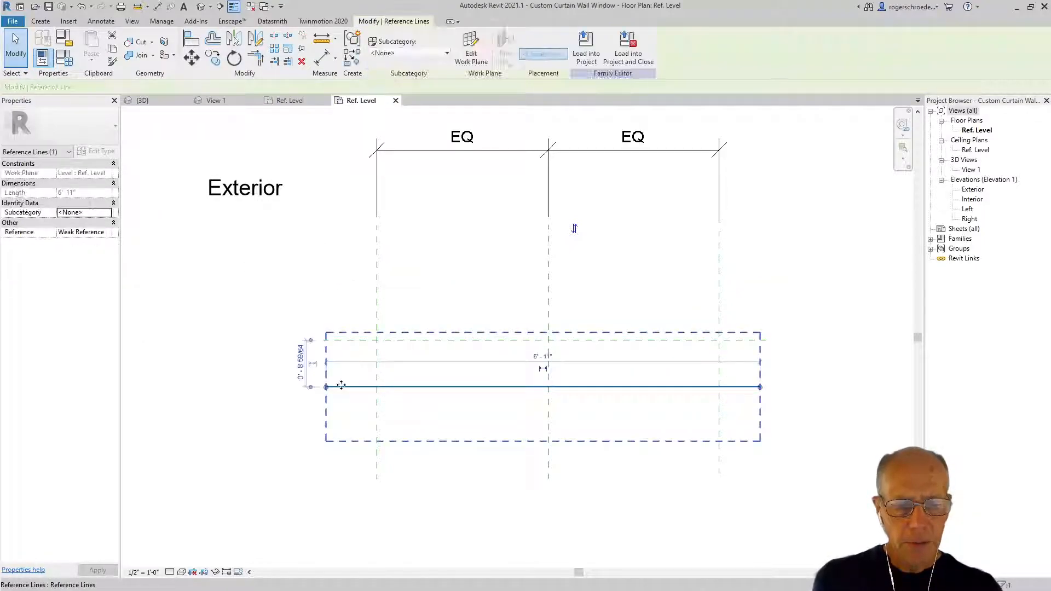
click(300, 361)
text(1'1 1/16")
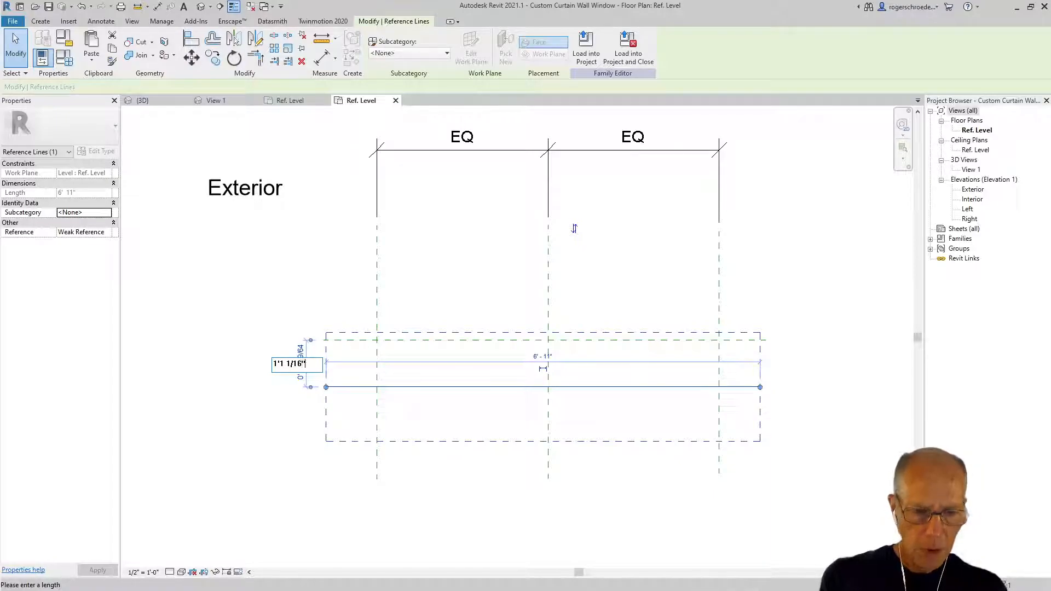
key(Return)
click(377, 239)
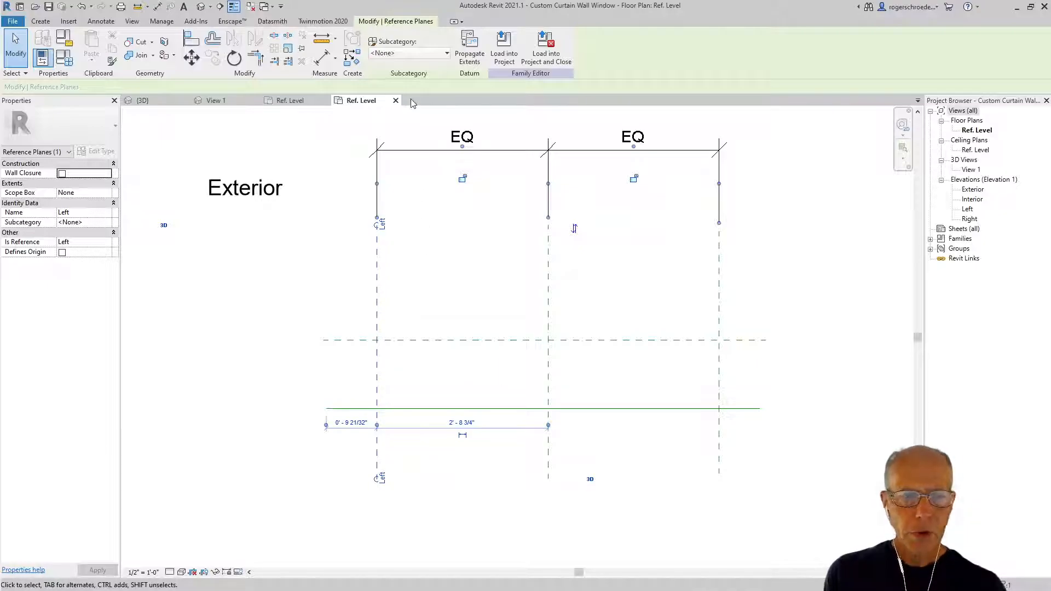
Create another new family from the English-Imperial template Profile-Hosted
click(12, 20)
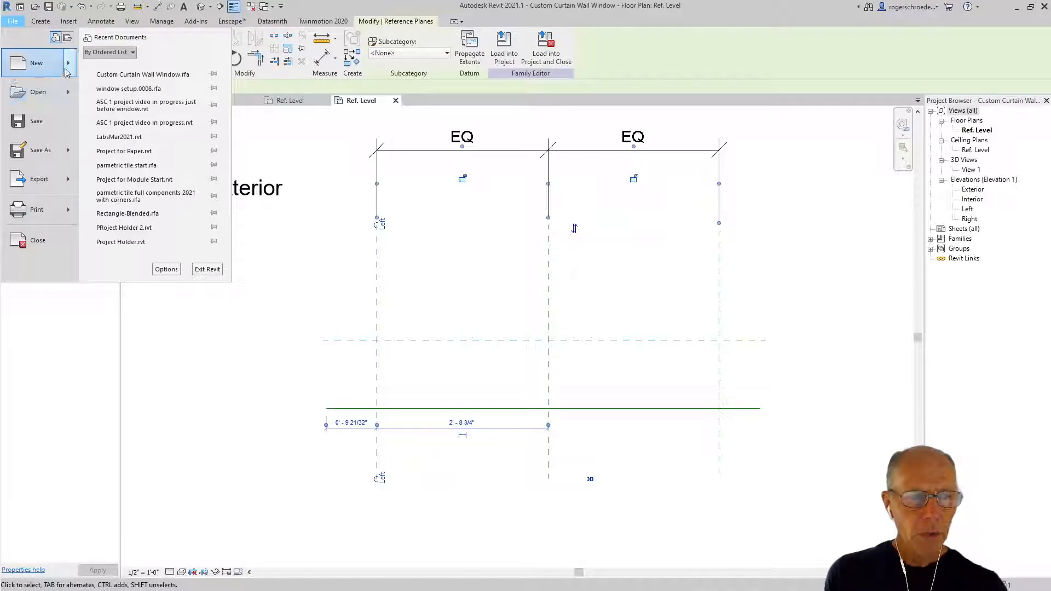
mouse_move(66, 71)
click(112, 102)
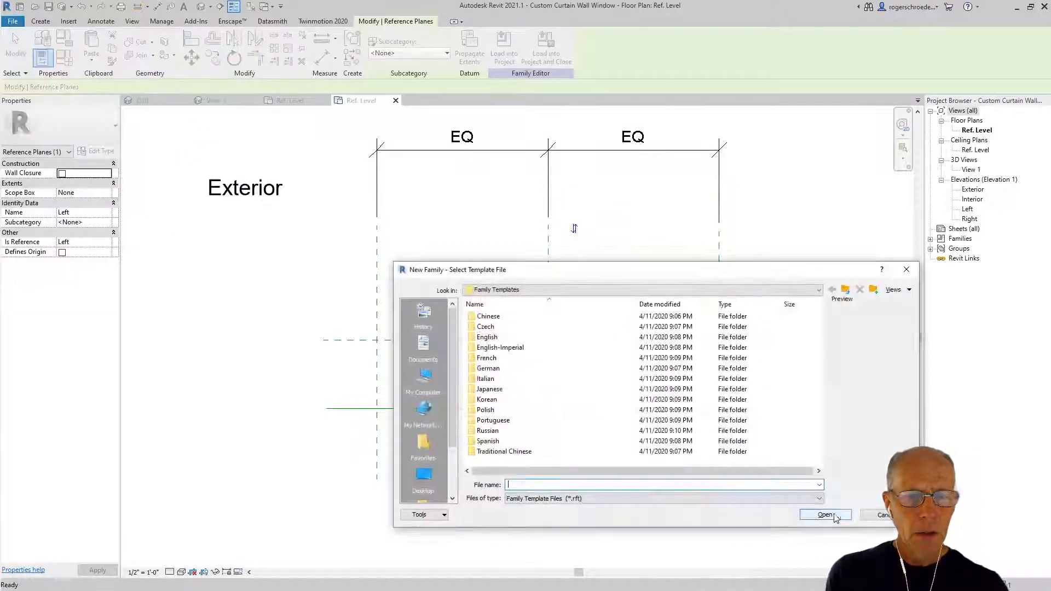
double_click(504, 348)
scroll(504, 353, down, 10)
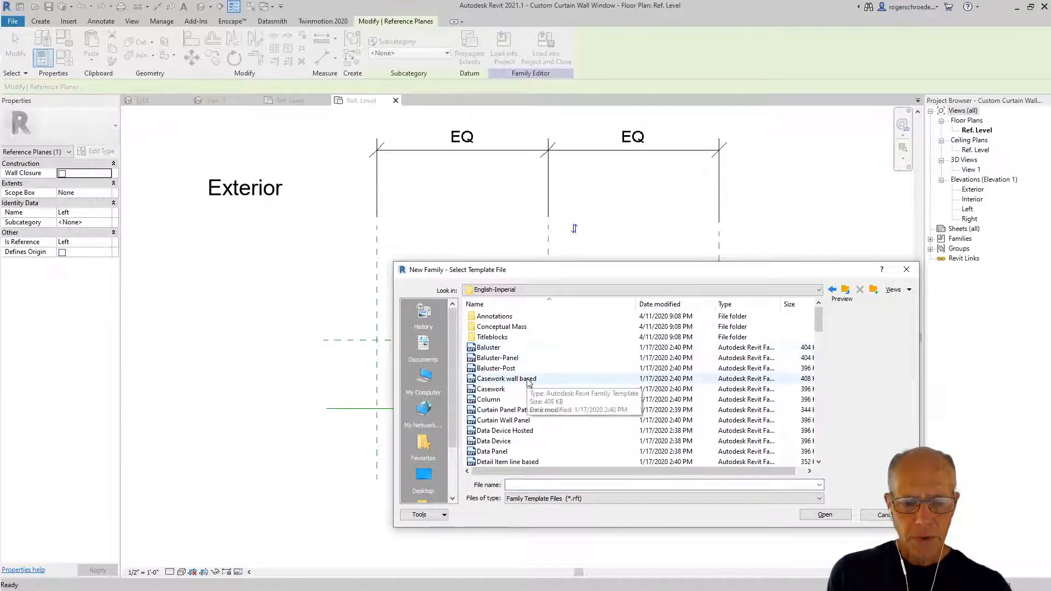
scroll(529, 383, down, 5)
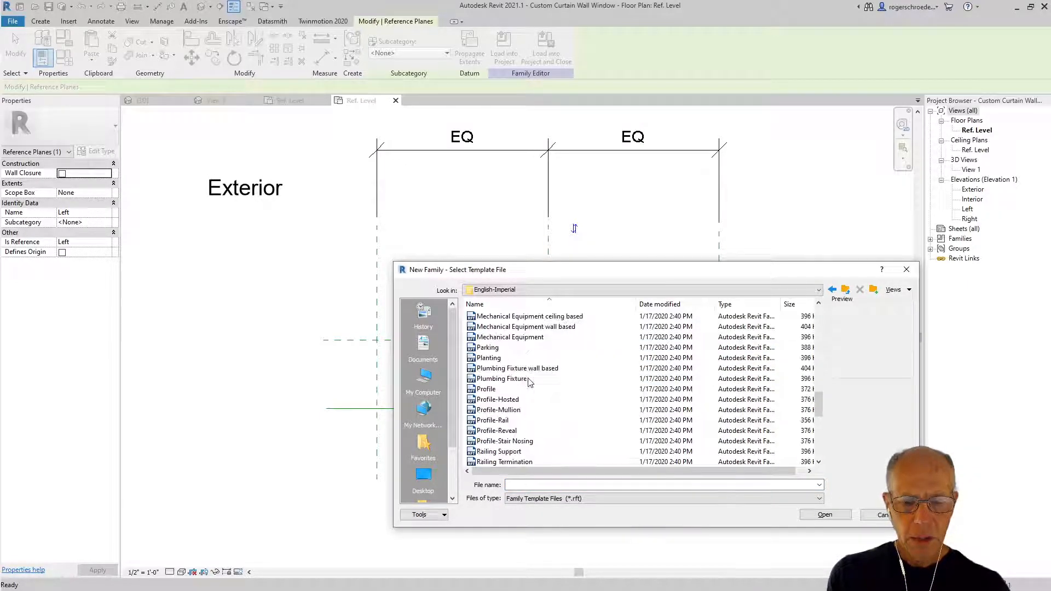
click(496, 400)
click(822, 515)
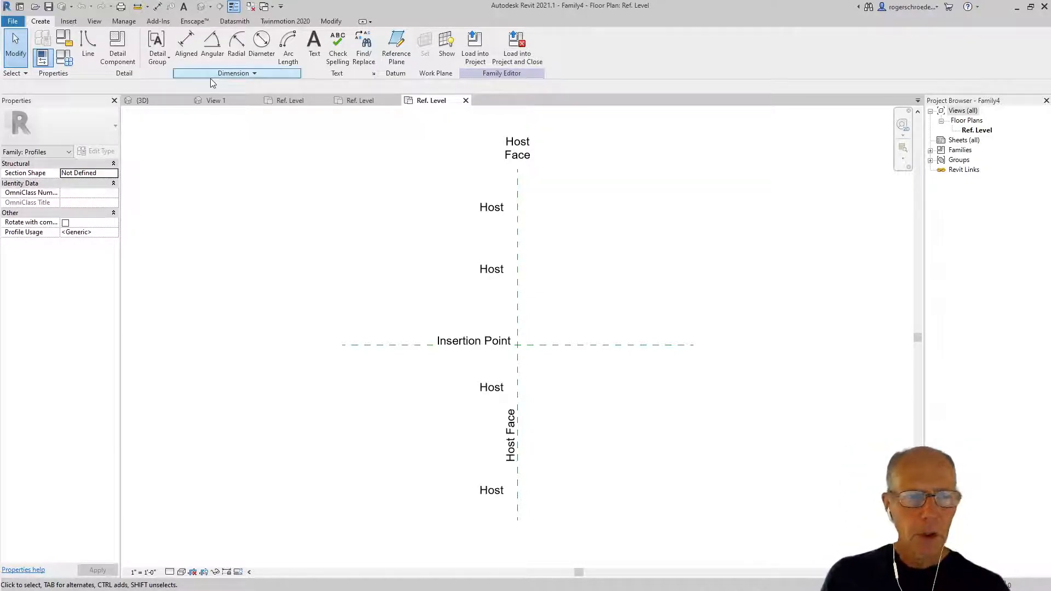
Draw a vertical profile line about 1' 0 1/4" long from the insertion point down along the host face
click(88, 48)
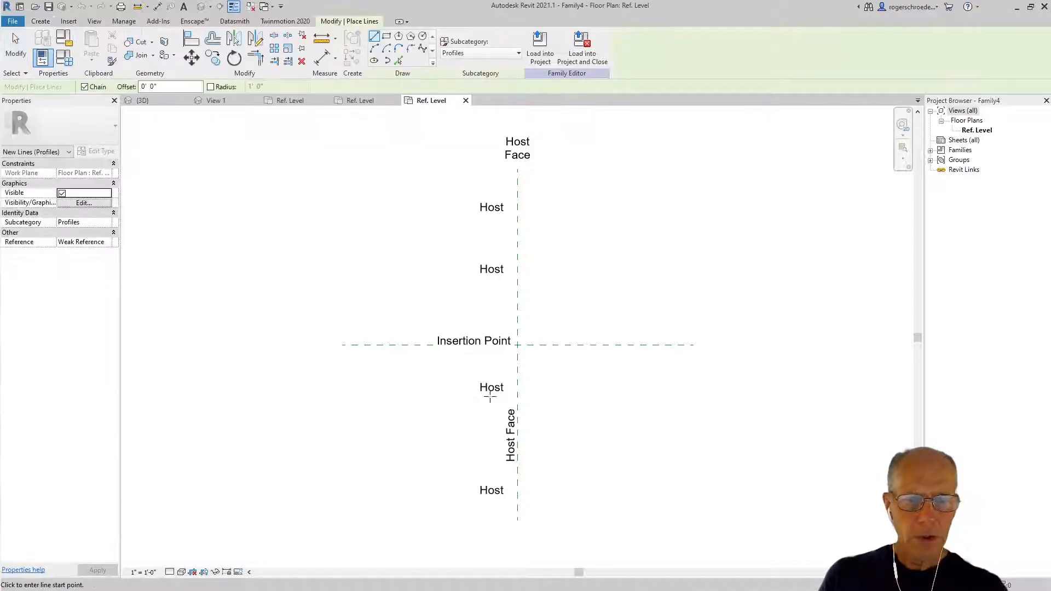
scroll(497, 404, up, 4)
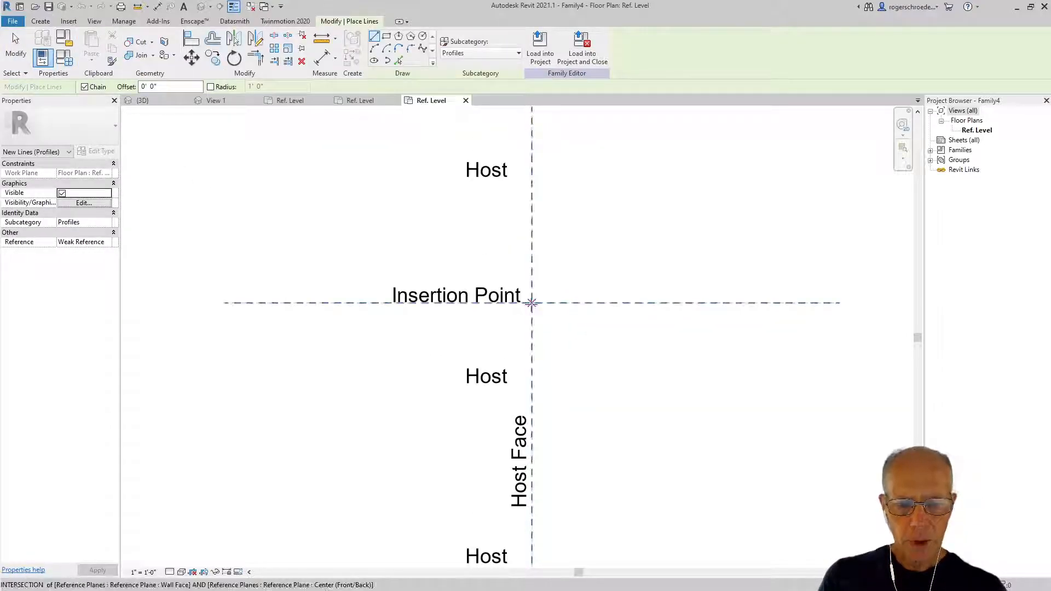
click(531, 303)
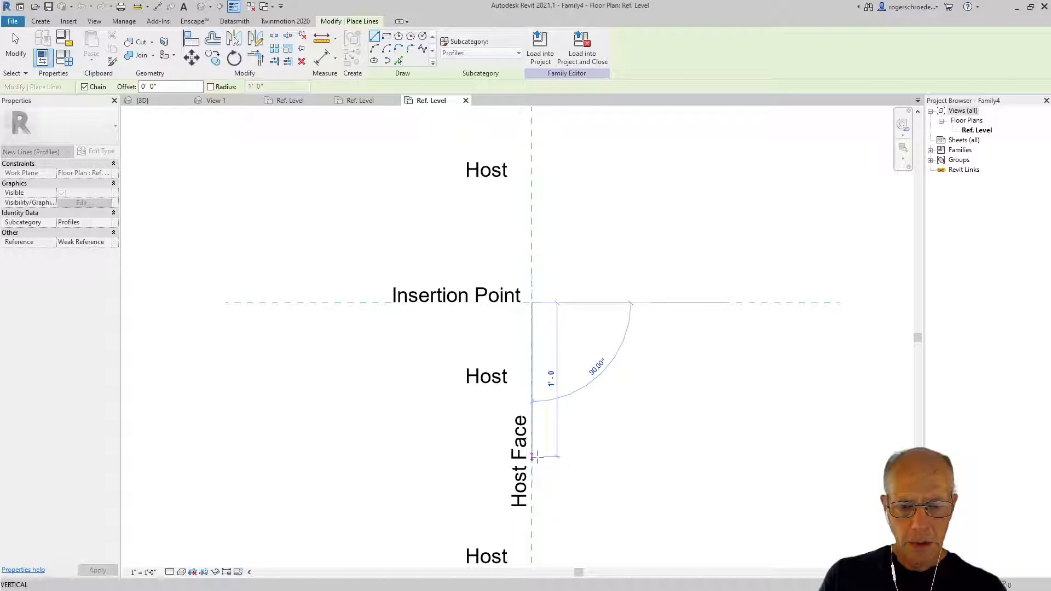
click(533, 460)
click(17, 53)
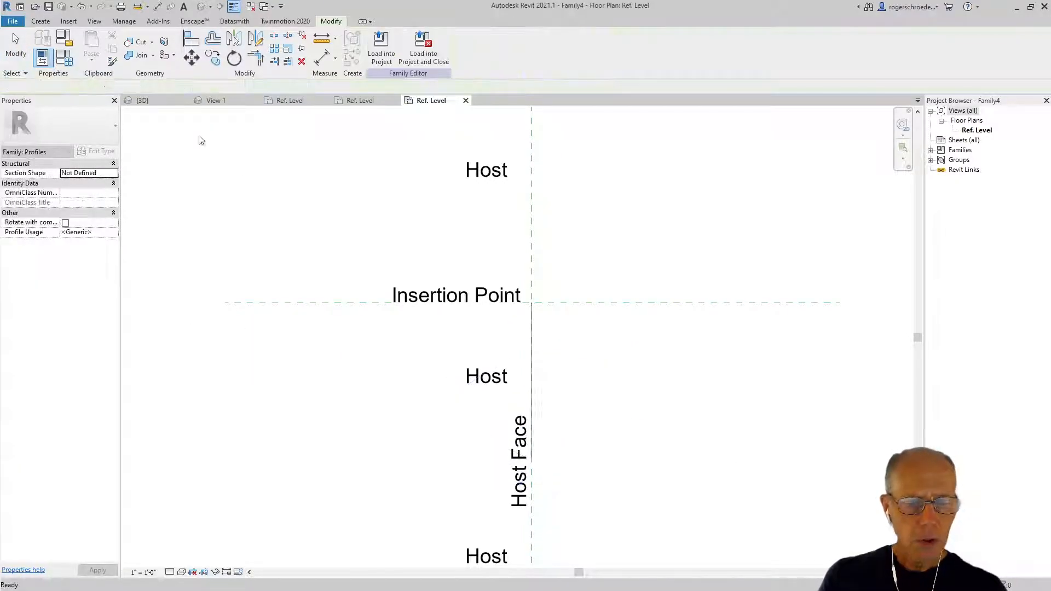
Set the vertical profile line's length to 1' 1 1/16"
click(531, 362)
click(551, 380)
text(1)
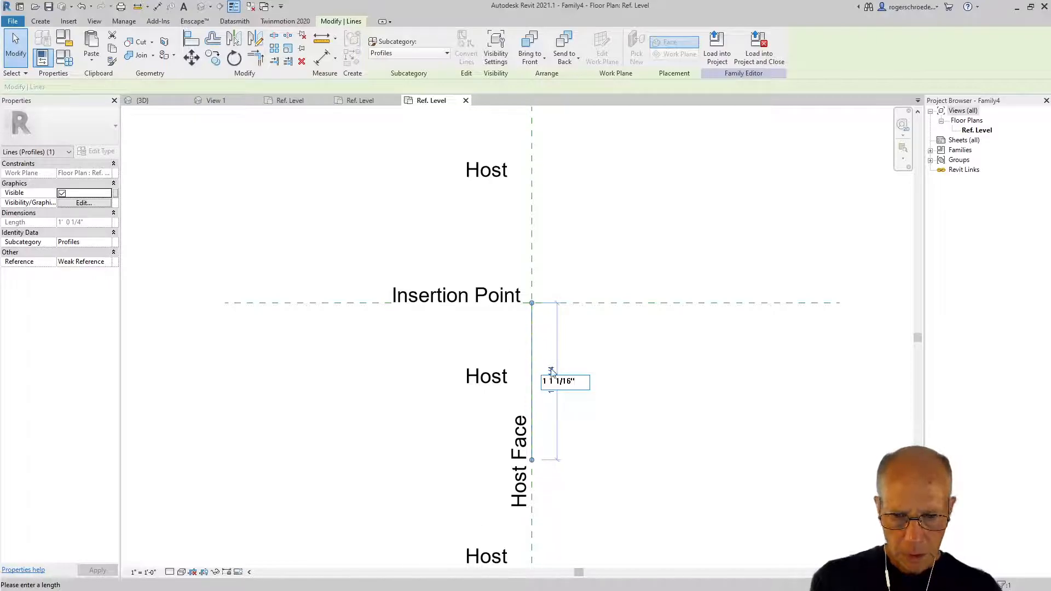
text(')
key(Return)
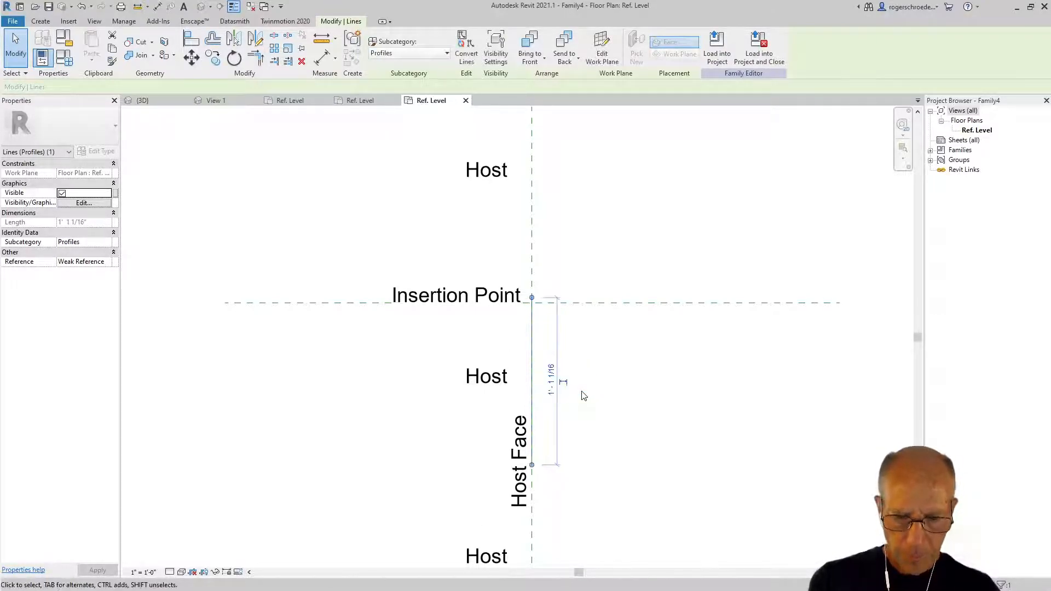
click(439, 265)
Move the vertical profile line so its upper endpoint lies exactly on the insertion point intersection
scroll(545, 320, up, 1)
scroll(546, 319, up, 2)
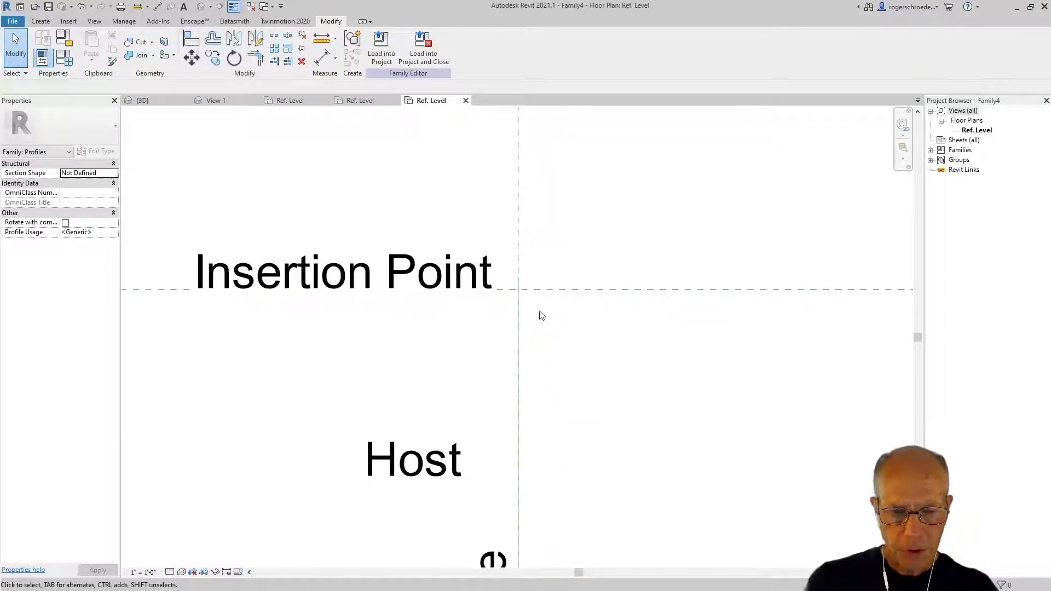
click(518, 304)
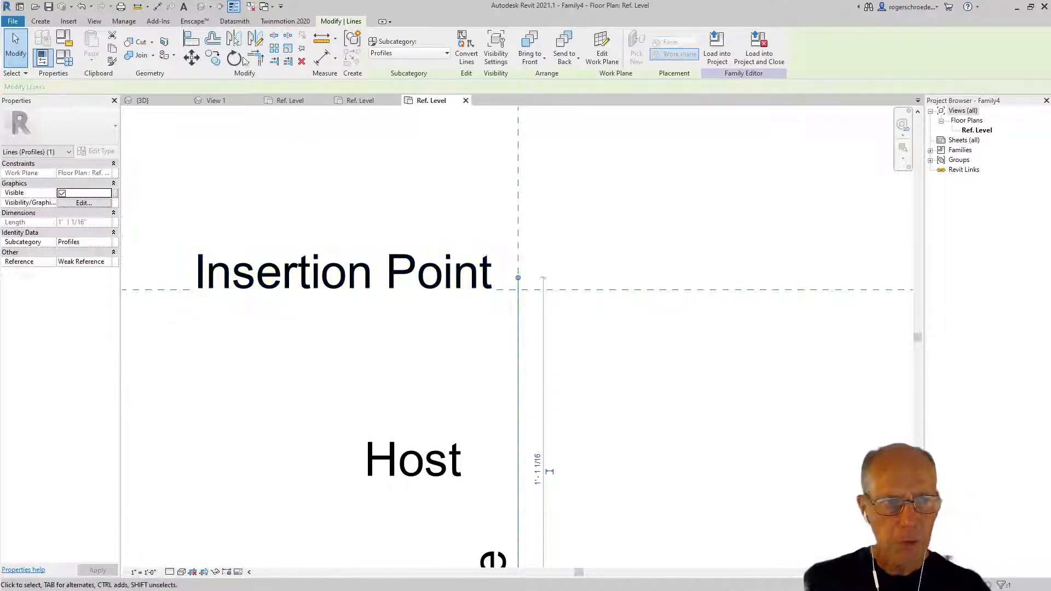
click(191, 57)
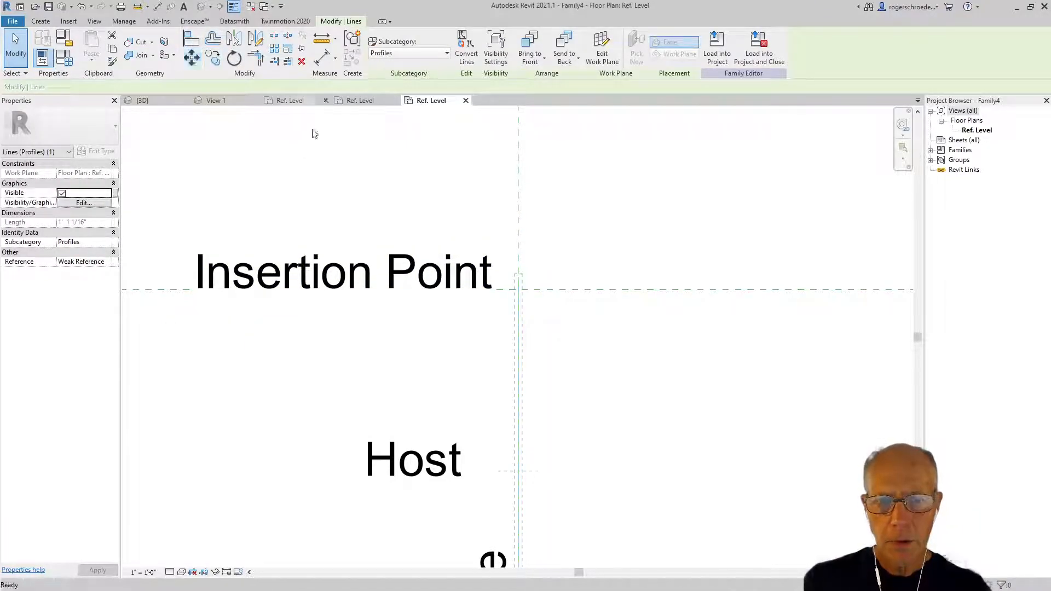
click(518, 277)
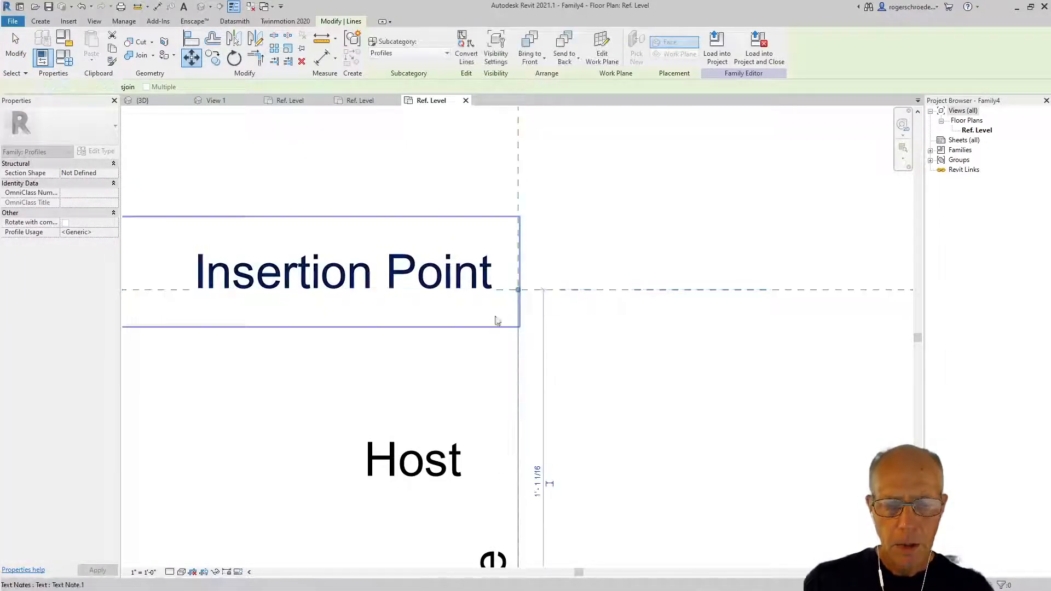
click(519, 290)
scroll(465, 377, down, 2)
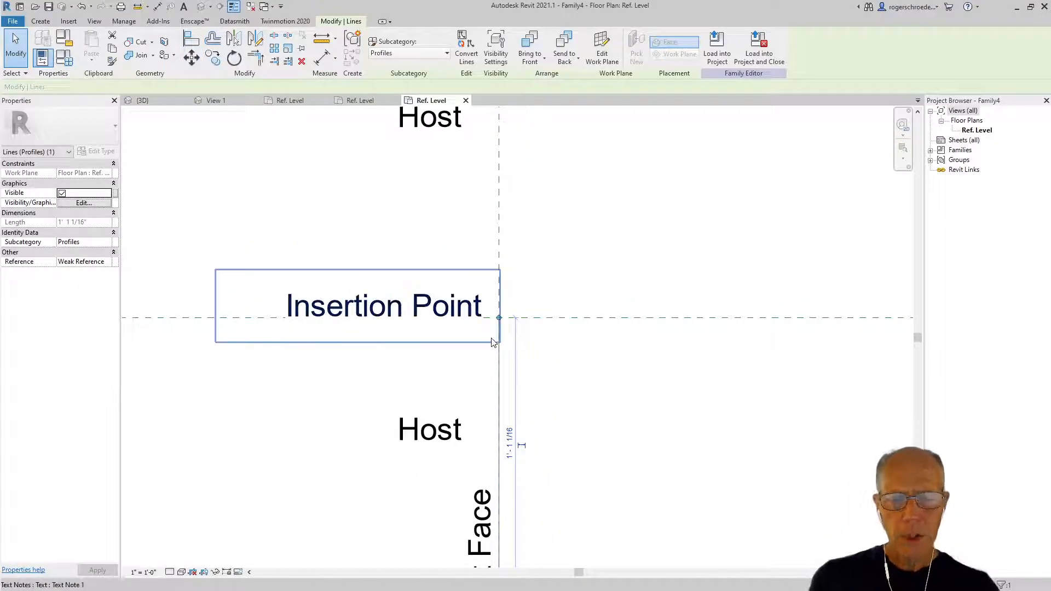
click(336, 498)
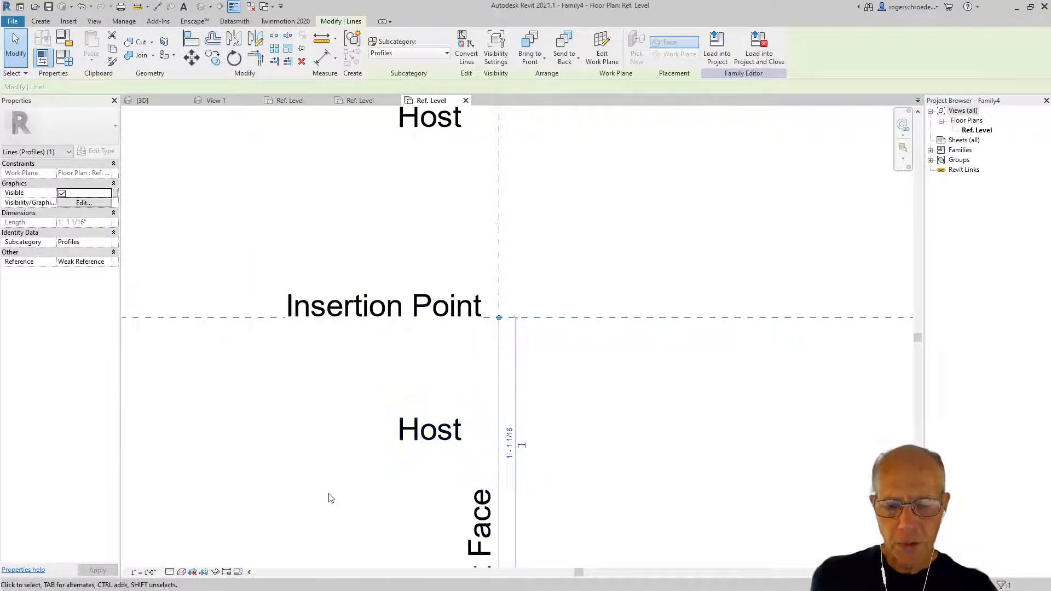
Offset a copy of the vertical profile line by 1/4" to the side of the host face away from the host
click(500, 401)
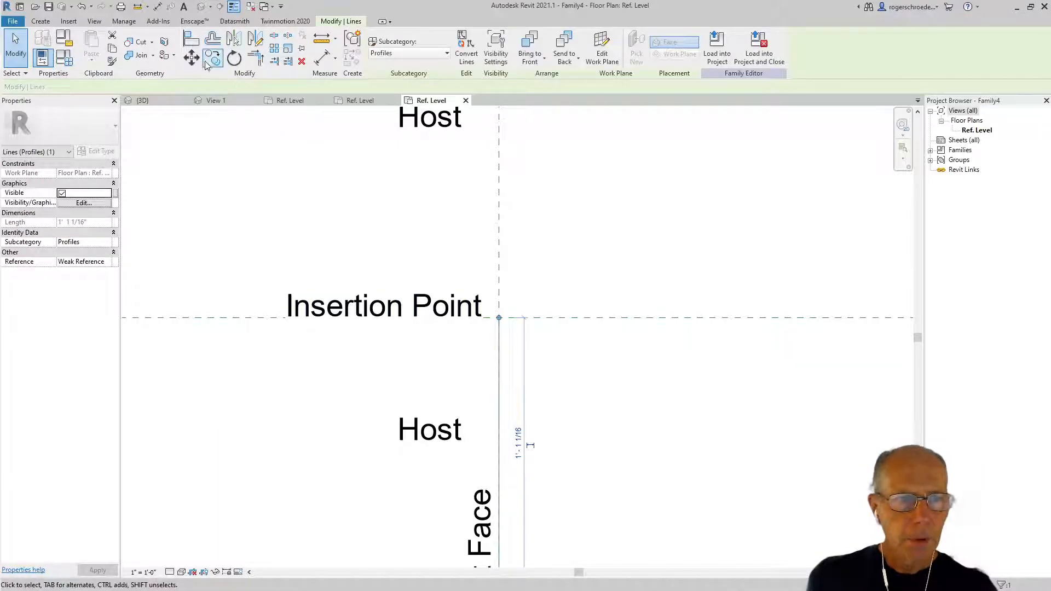
click(212, 43)
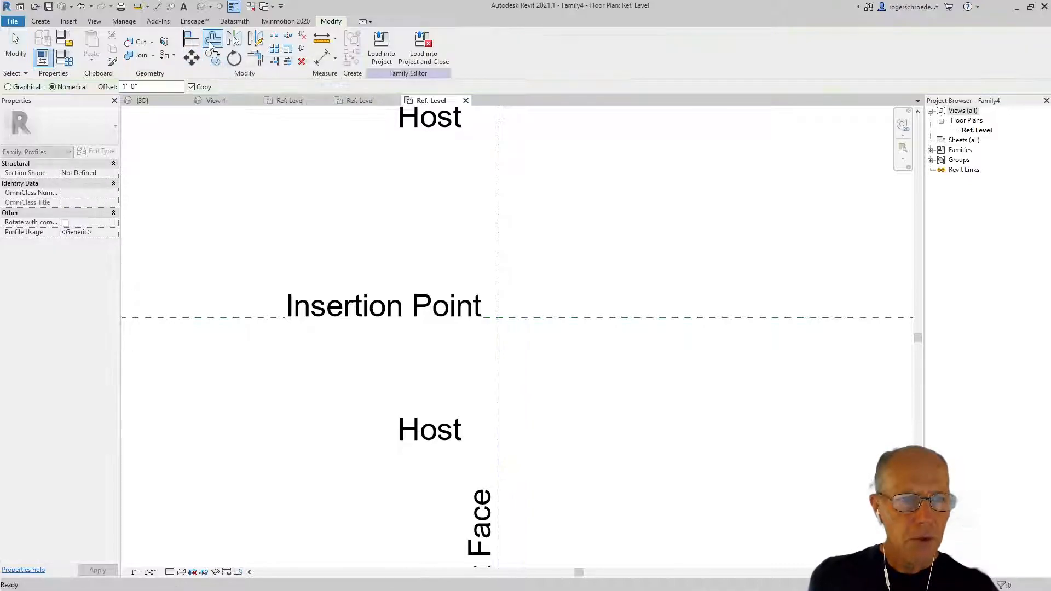
drag(141, 86, 108, 87)
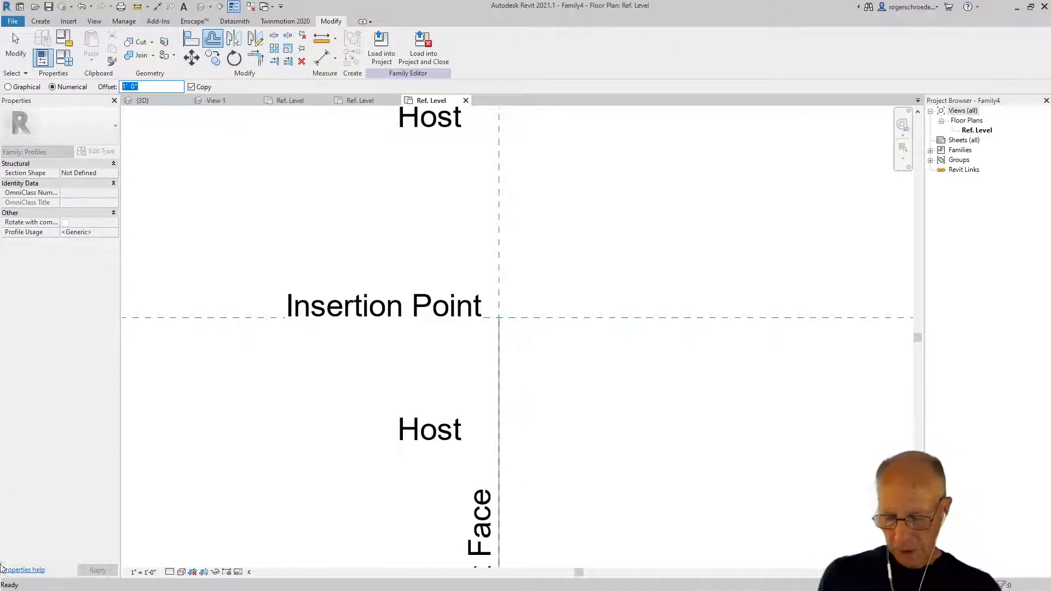
text(1/4)
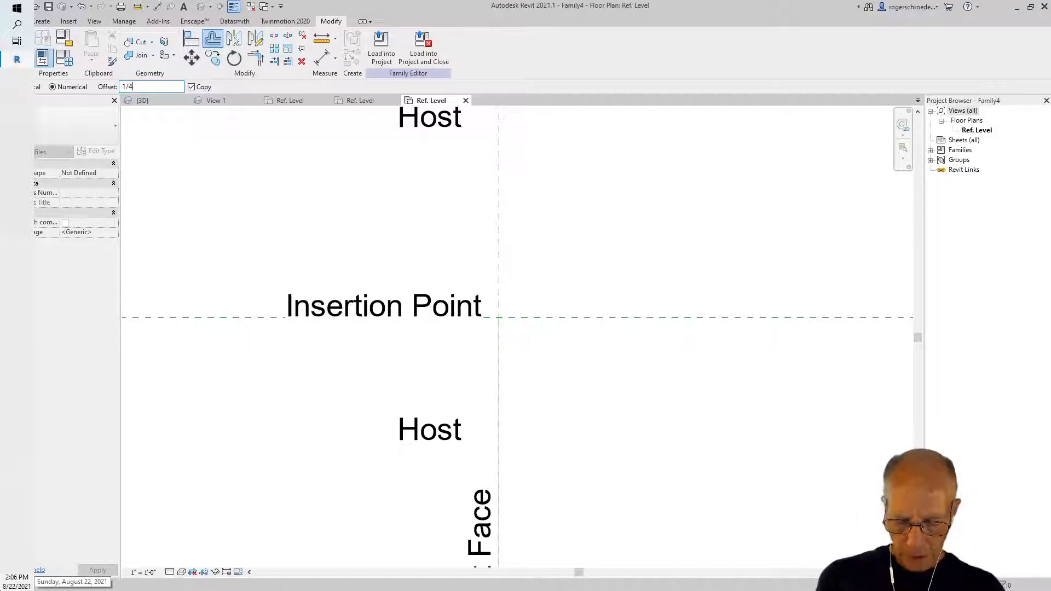
key(Return)
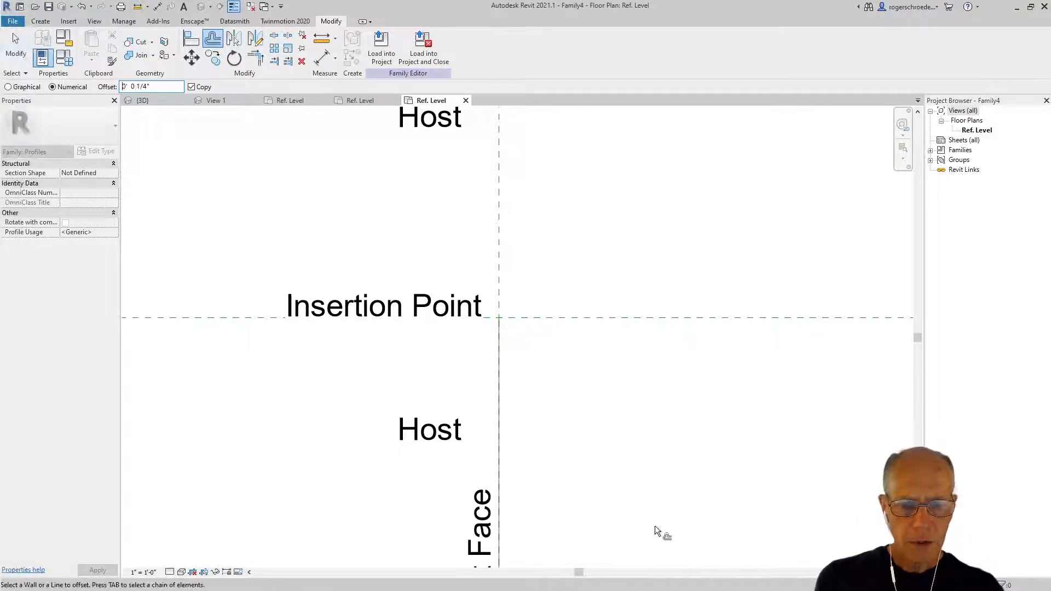
click(501, 420)
scroll(438, 393, down, 1)
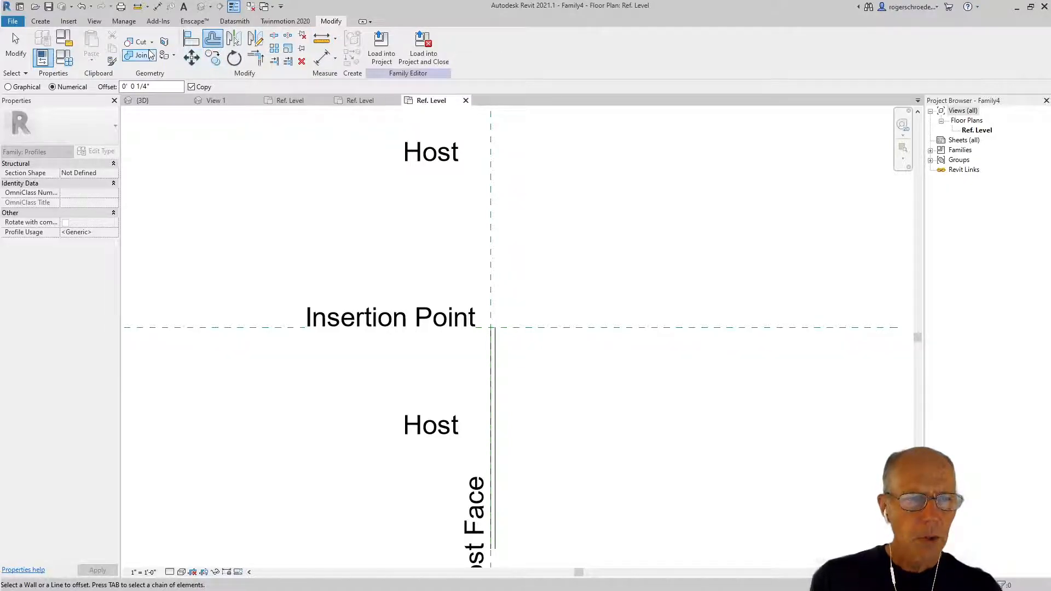
Draw a horizontal line about 2 3/4" long from the midpoint of the host-face line towards the host
click(41, 22)
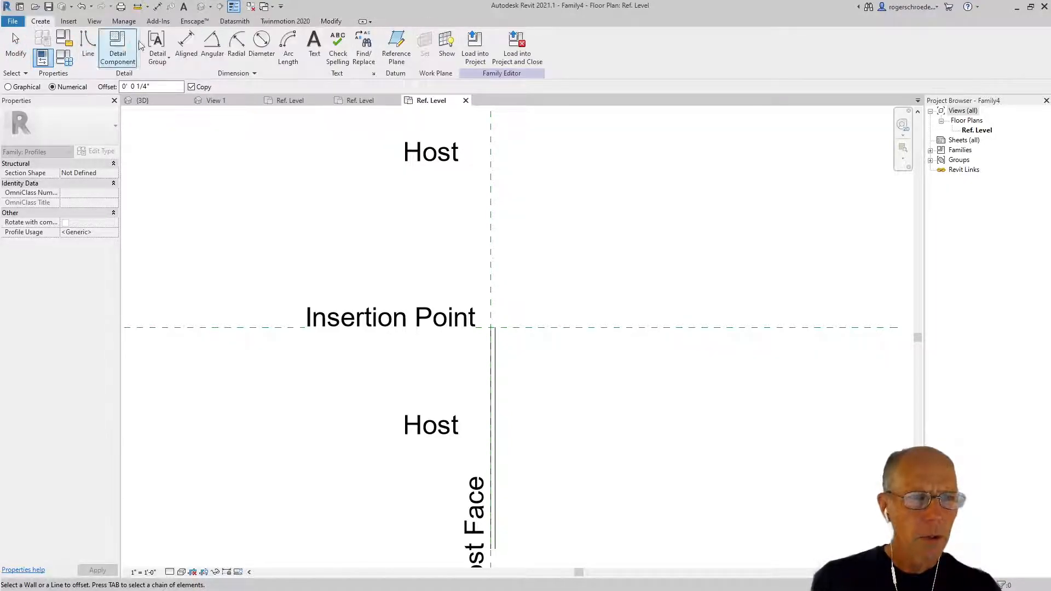
click(88, 43)
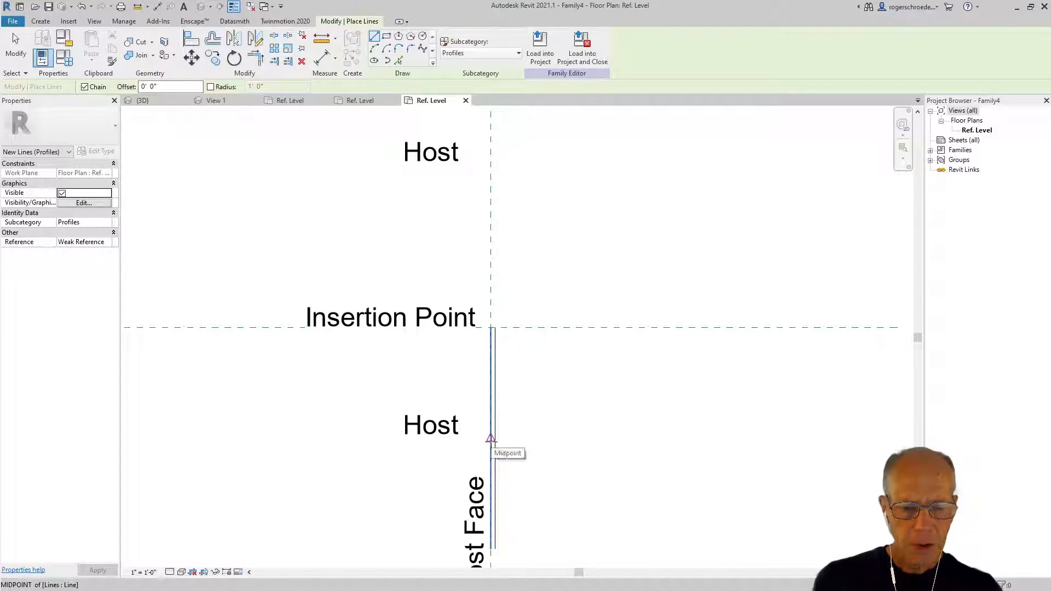
click(491, 438)
click(459, 438)
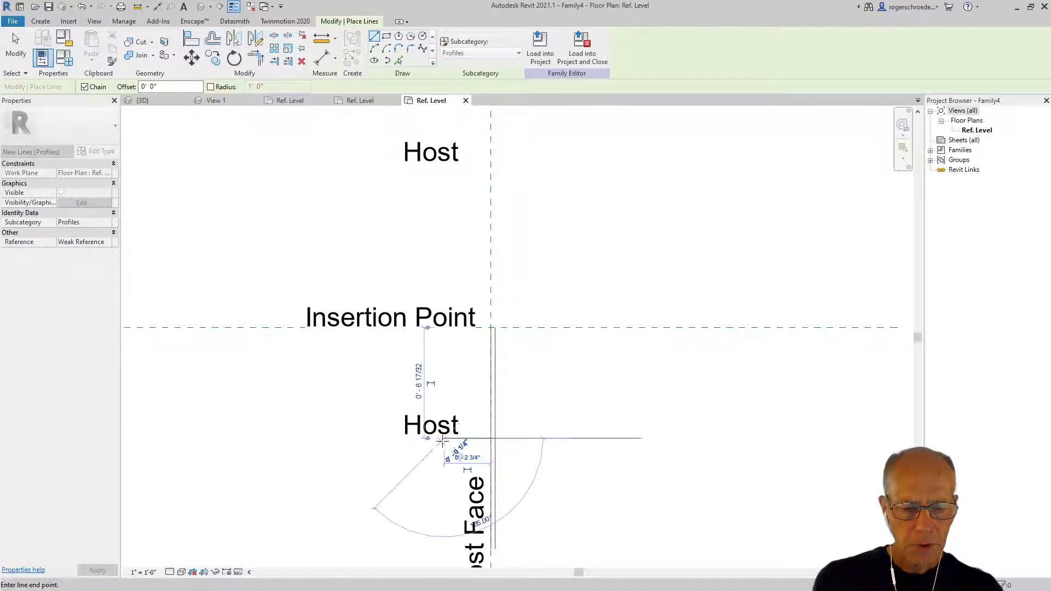
click(21, 58)
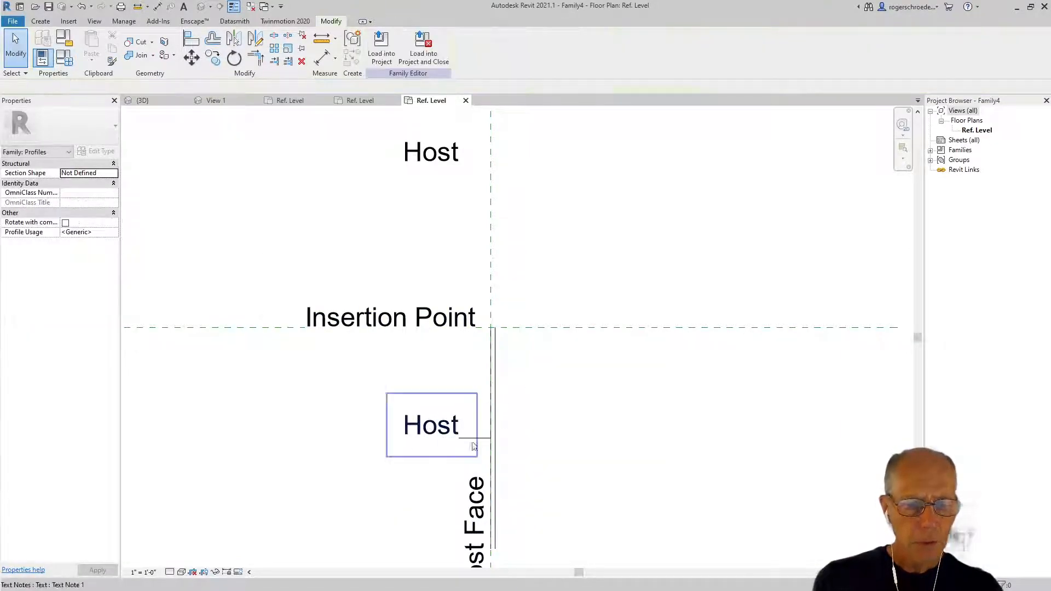
Move the short horizontal line up to the insertion point, and from there 7" straight down along the host face
click(468, 438)
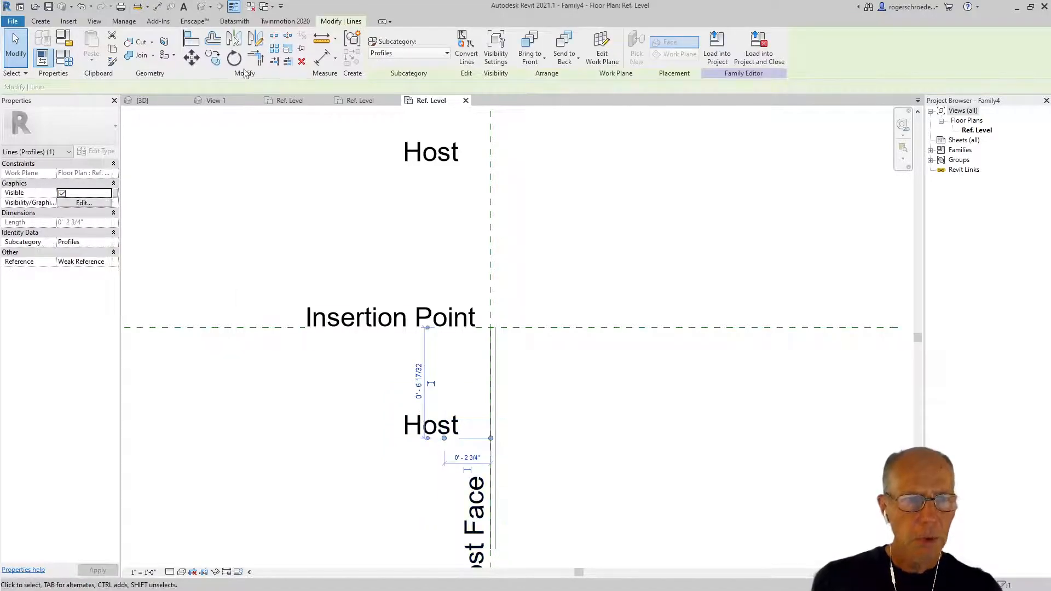
click(191, 57)
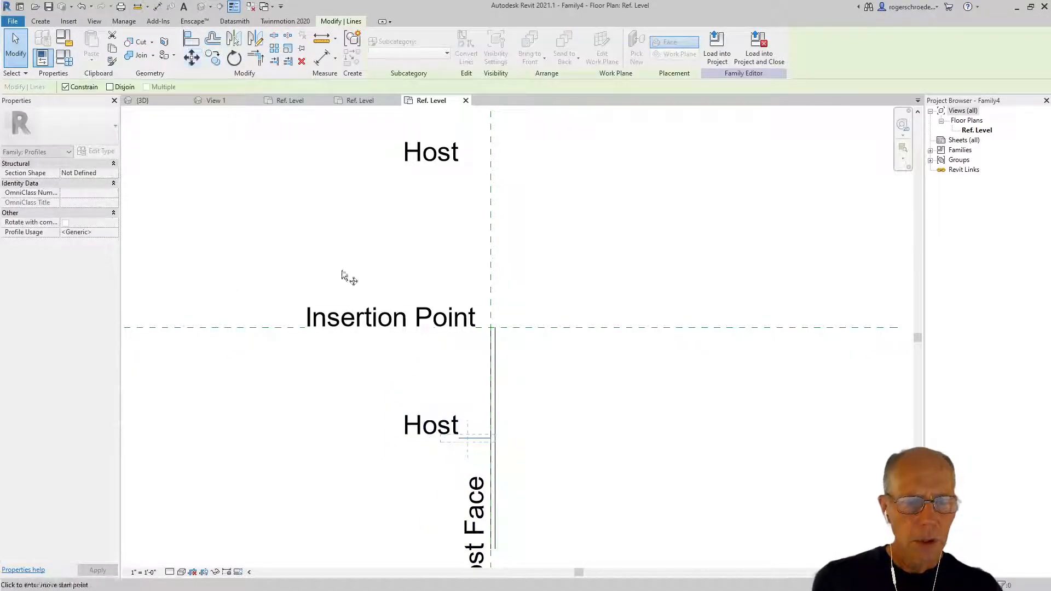
click(491, 438)
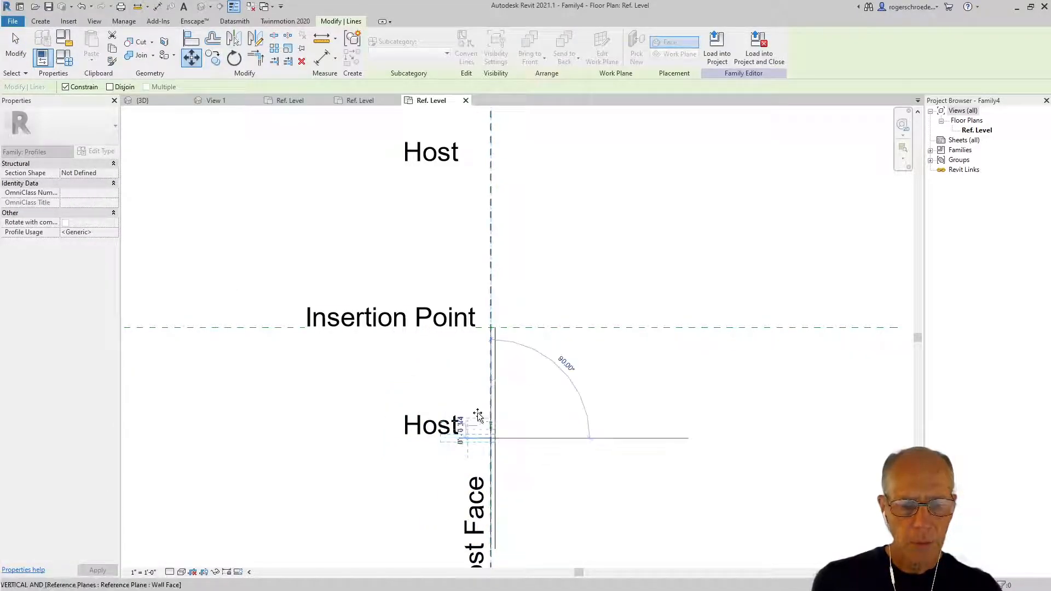
click(491, 328)
click(191, 58)
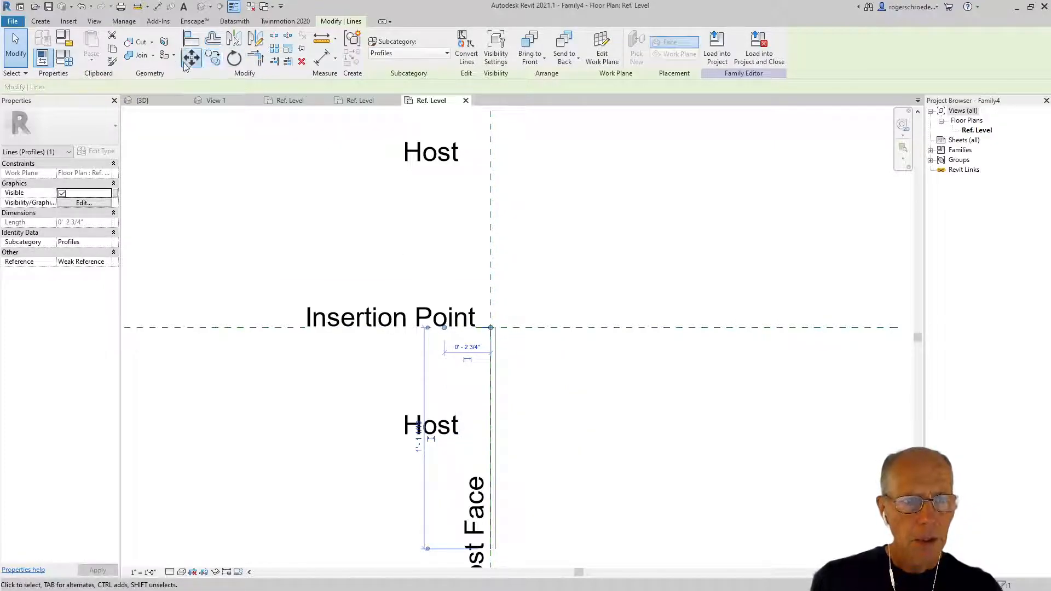
click(491, 328)
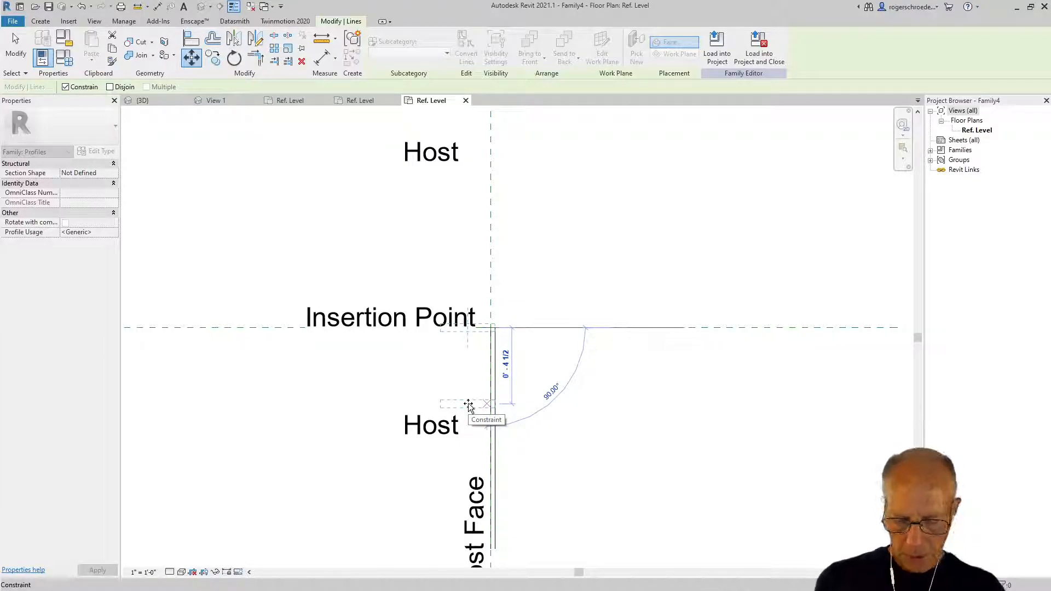
text(7")
key(Return)
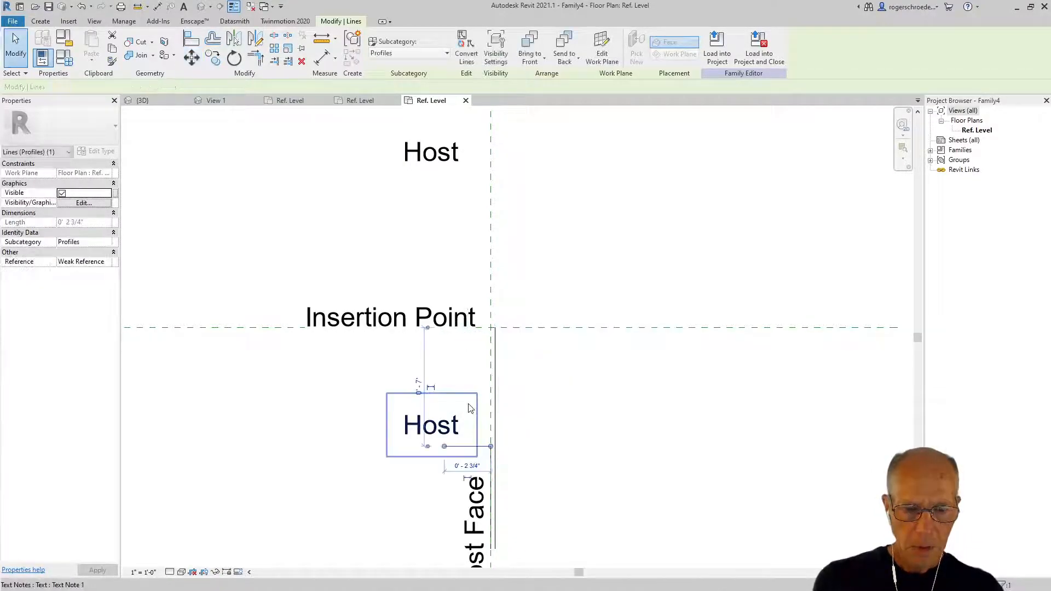
click(320, 466)
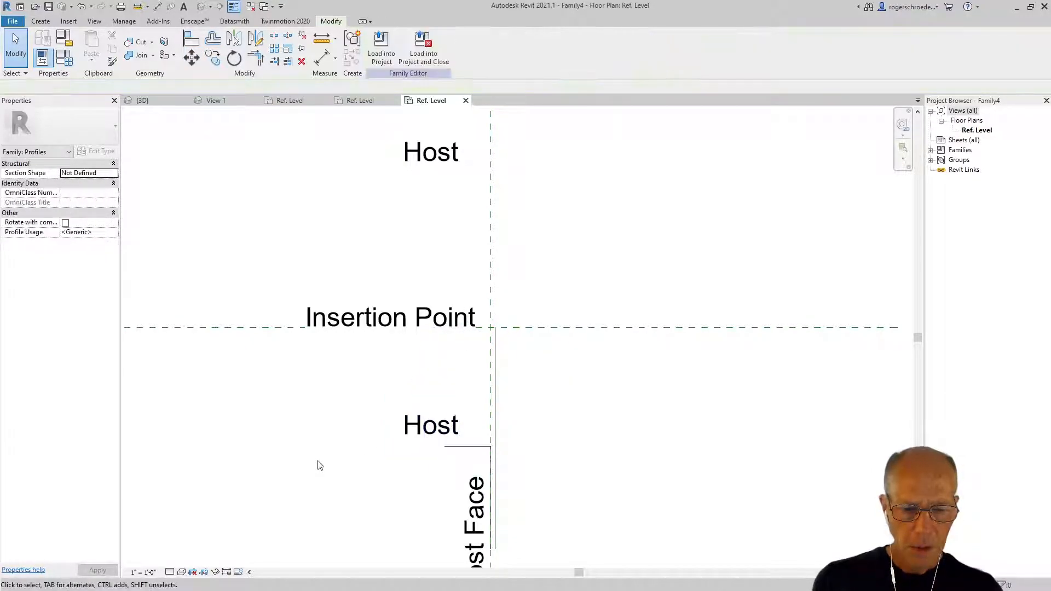
Offset a copy of the short horizontal line by 1/4" to its upper side, using the Offset tool
click(460, 451)
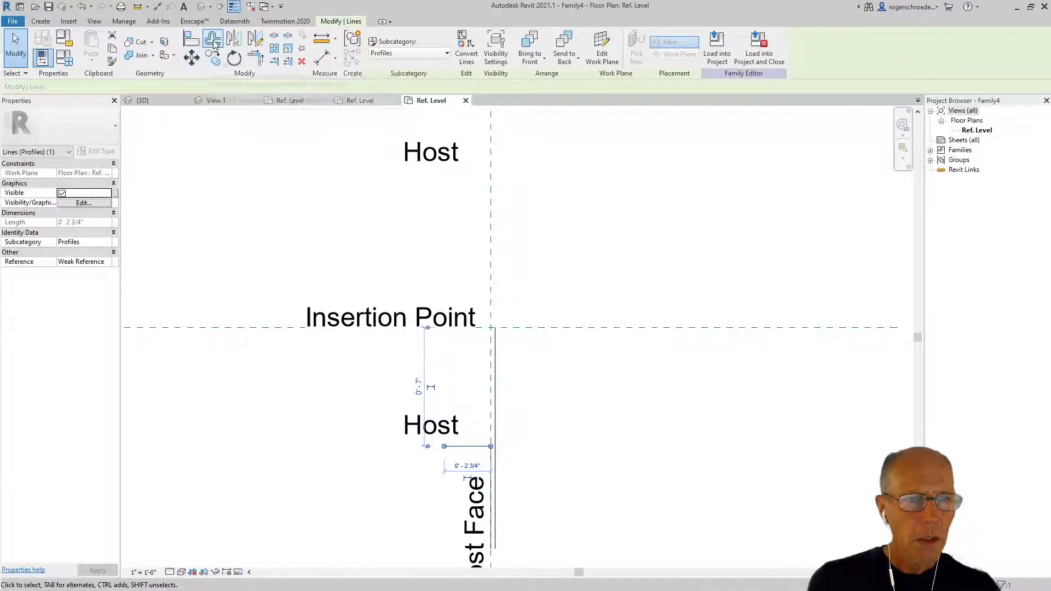
key(Escape)
key(o)
key(f)
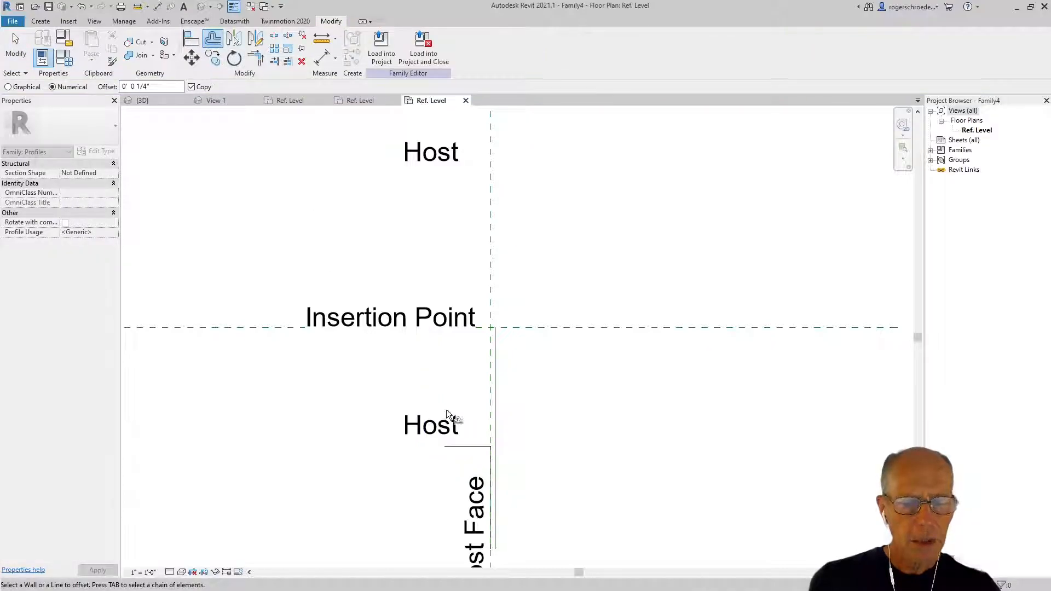
click(471, 443)
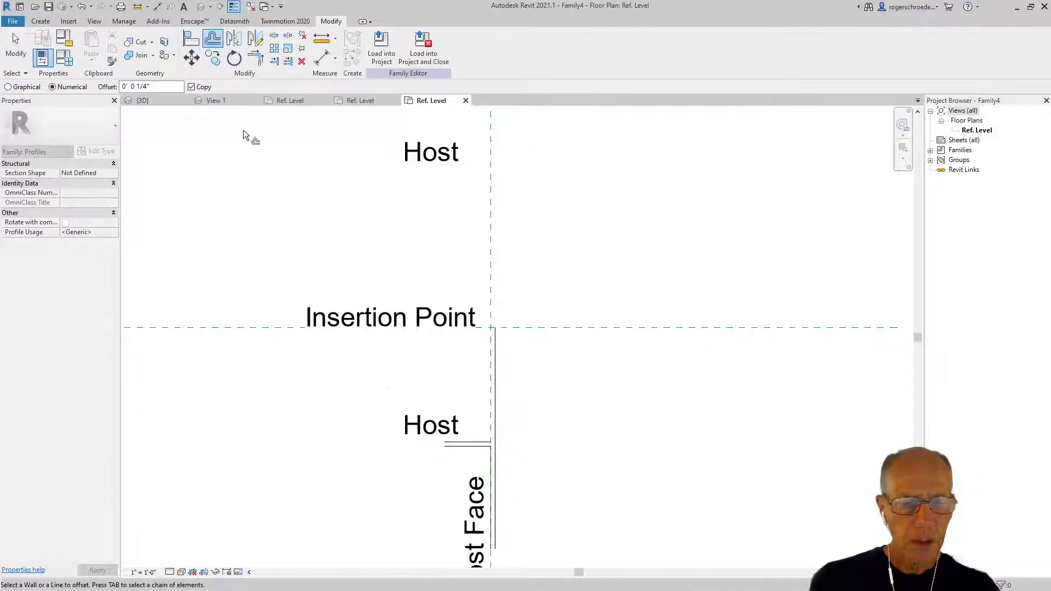
Draw a 6 3/4" line from the insertion point down to the upper horizontal line, and close the horizontal leg's free end
click(40, 22)
click(87, 43)
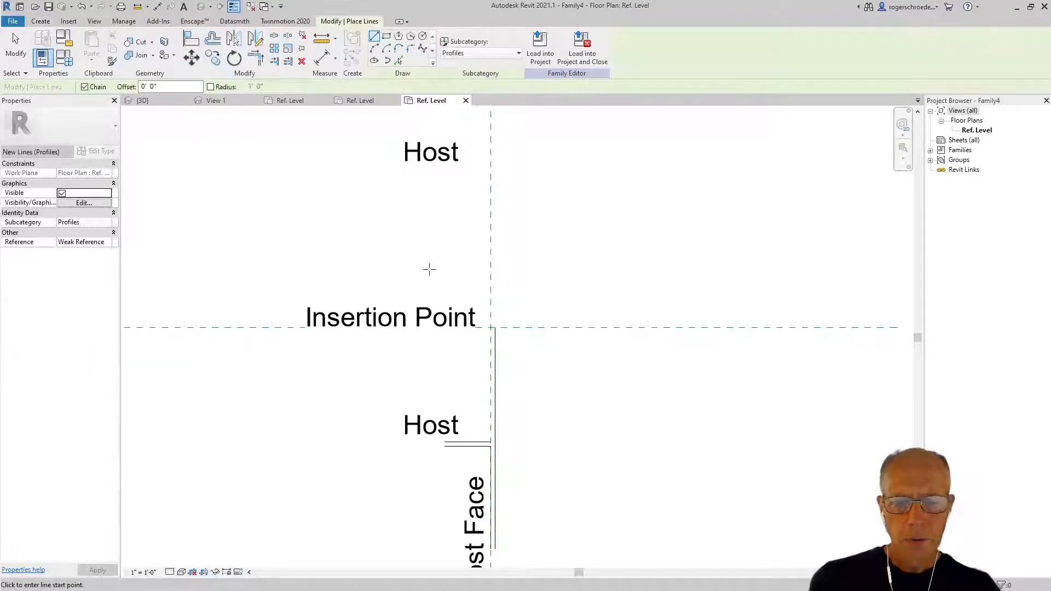
click(490, 327)
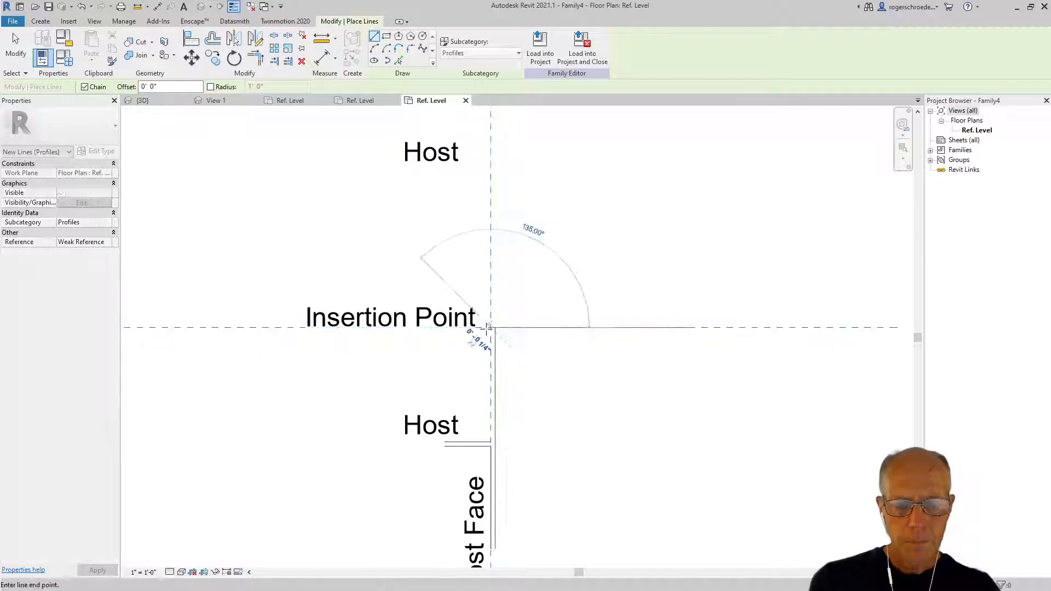
click(491, 442)
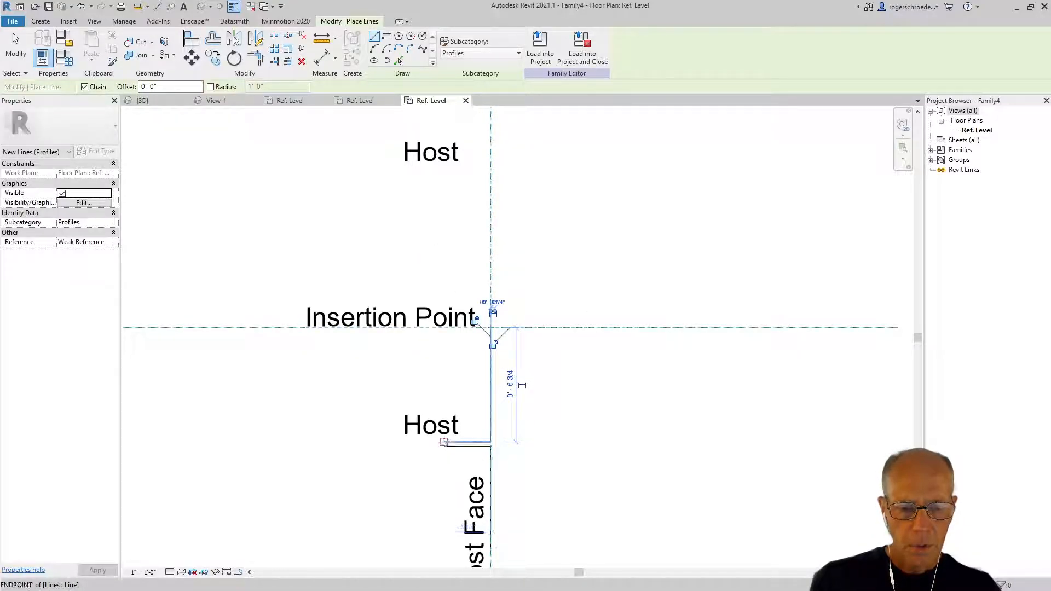
click(444, 446)
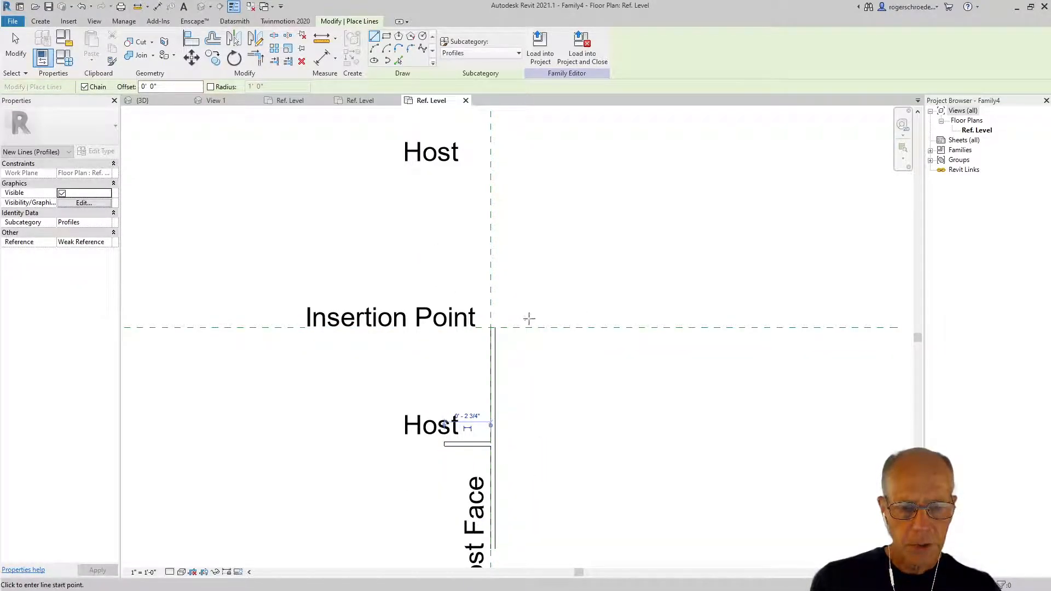
Close the upper and lower ends of the vertical leg with short lines between its two faces
click(491, 327)
click(495, 328)
middle_drag(537, 430, 547, 266)
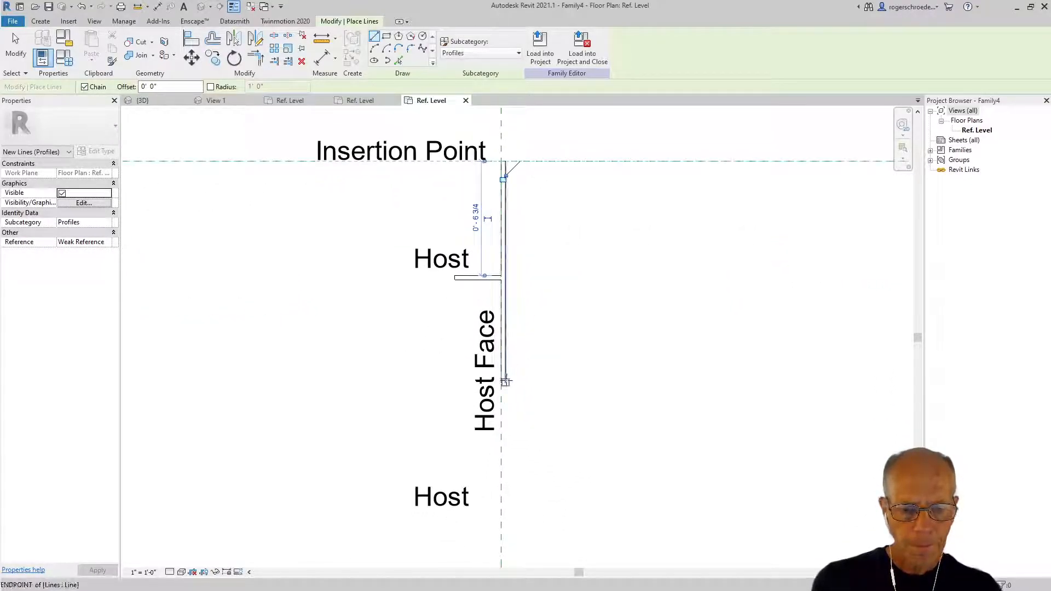
click(506, 381)
key(Escape)
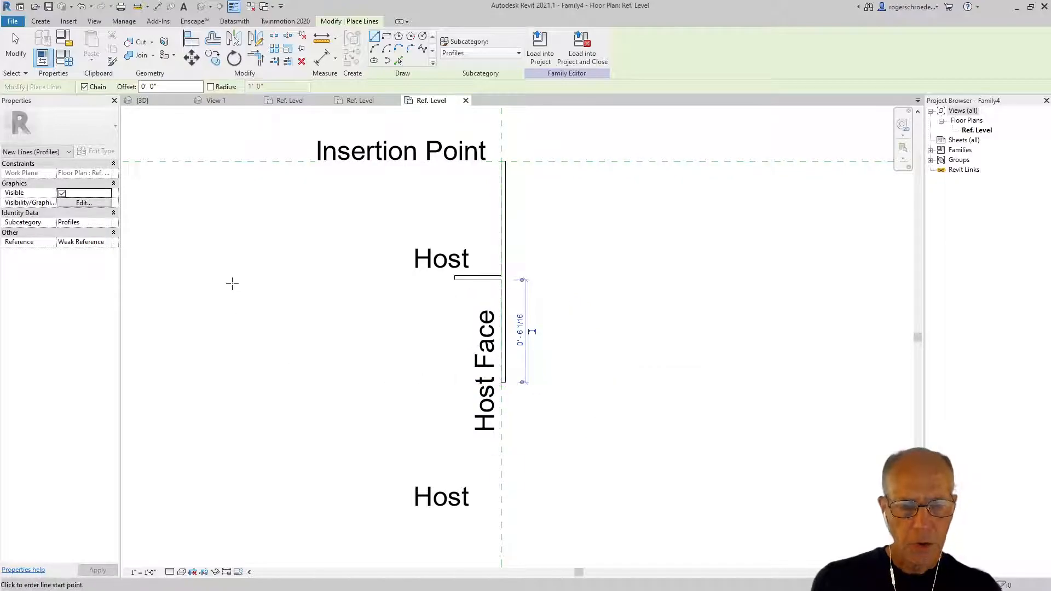
click(15, 46)
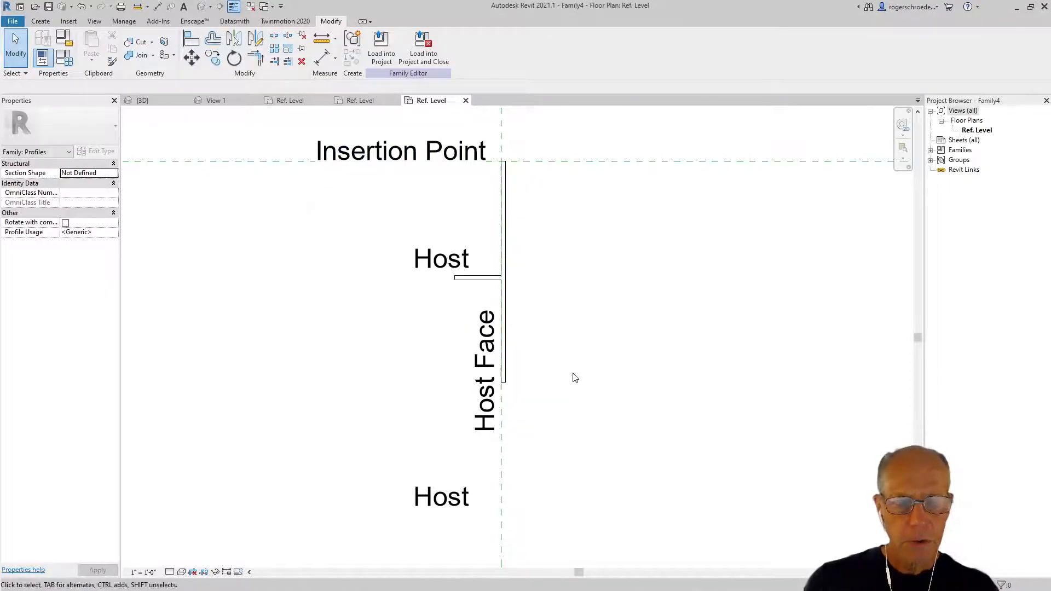
scroll(581, 353, up, 2)
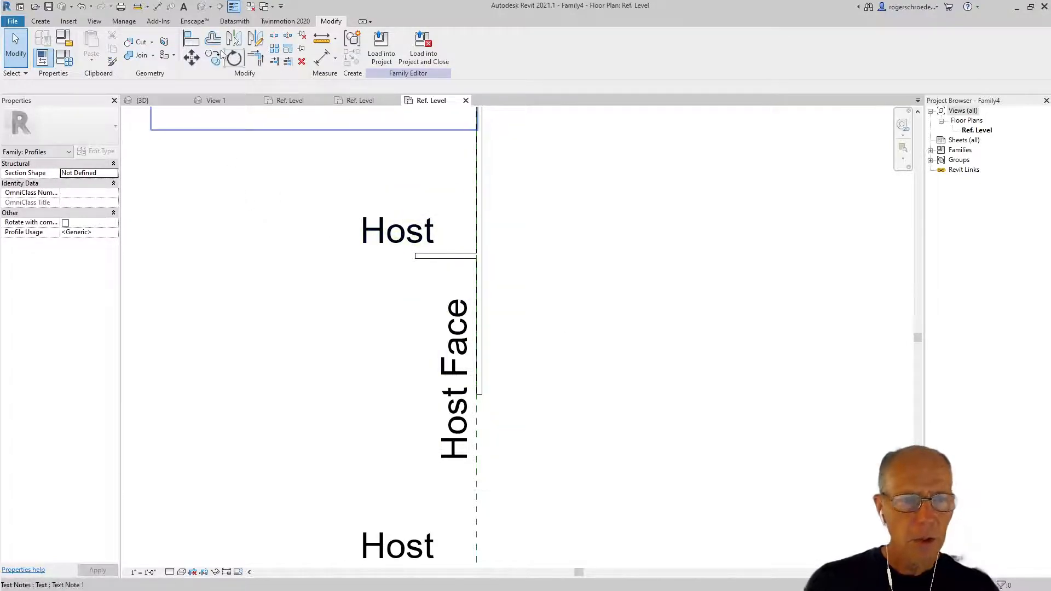
click(37, 20)
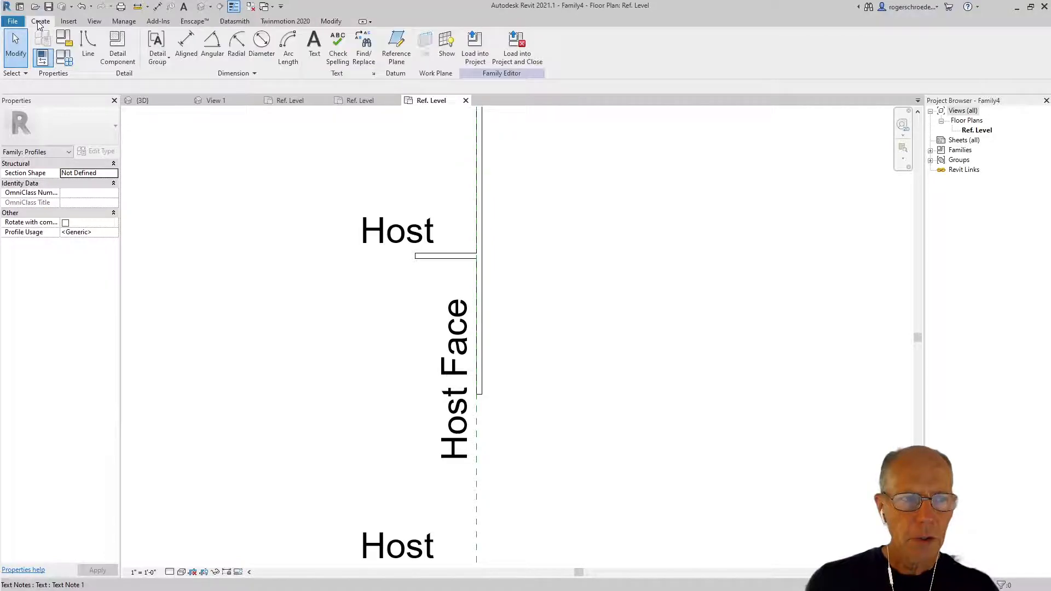
click(88, 43)
scroll(494, 384, up, 4)
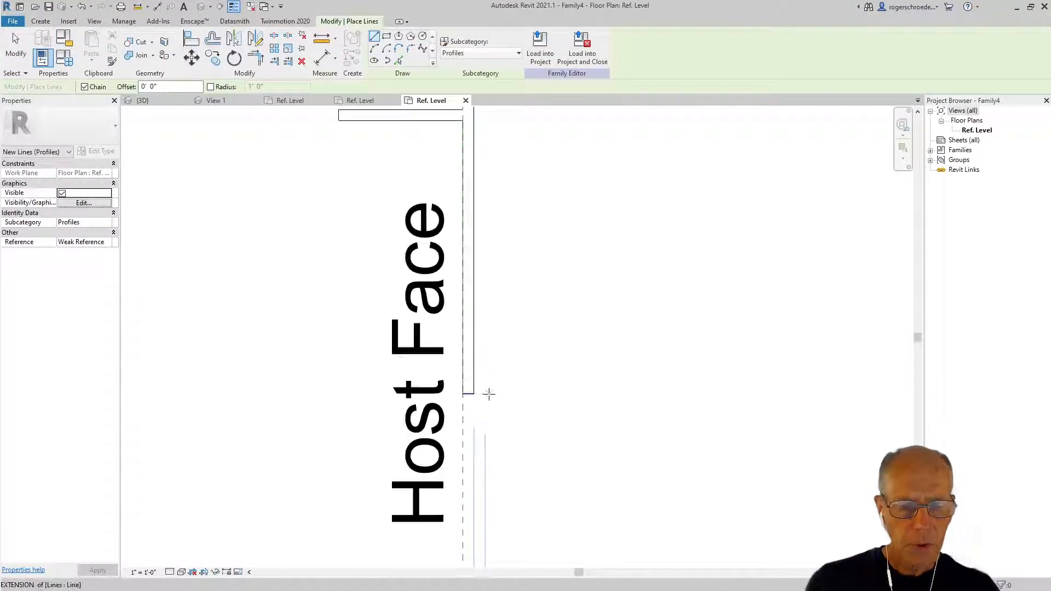
click(15, 49)
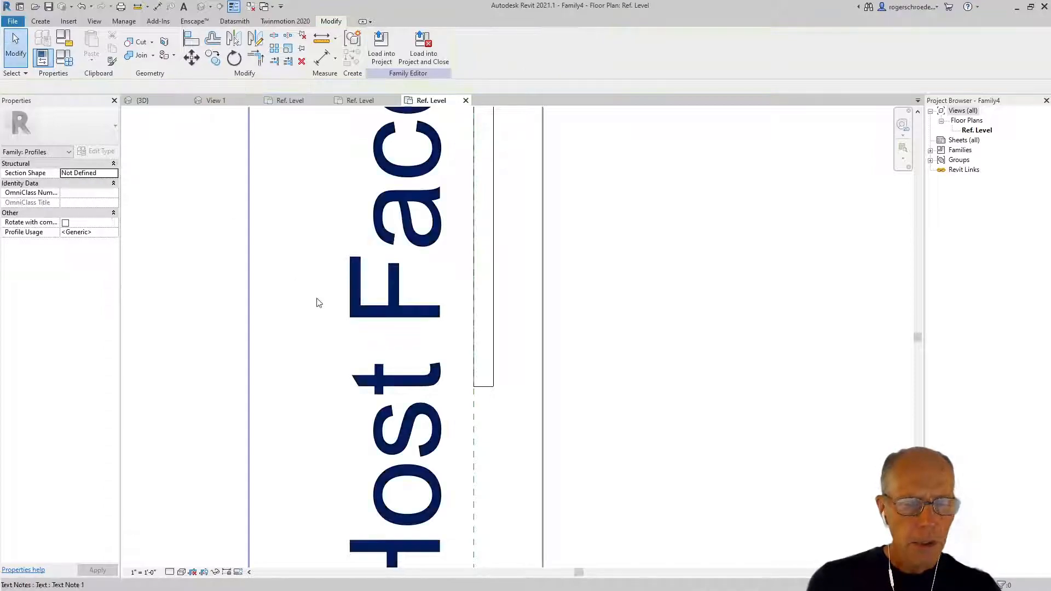
Stretch the vertical leg's lower end line past the host face to about 21/32" long, and move the Host Face label clear of it
click(484, 387)
drag(474, 387, 442, 387)
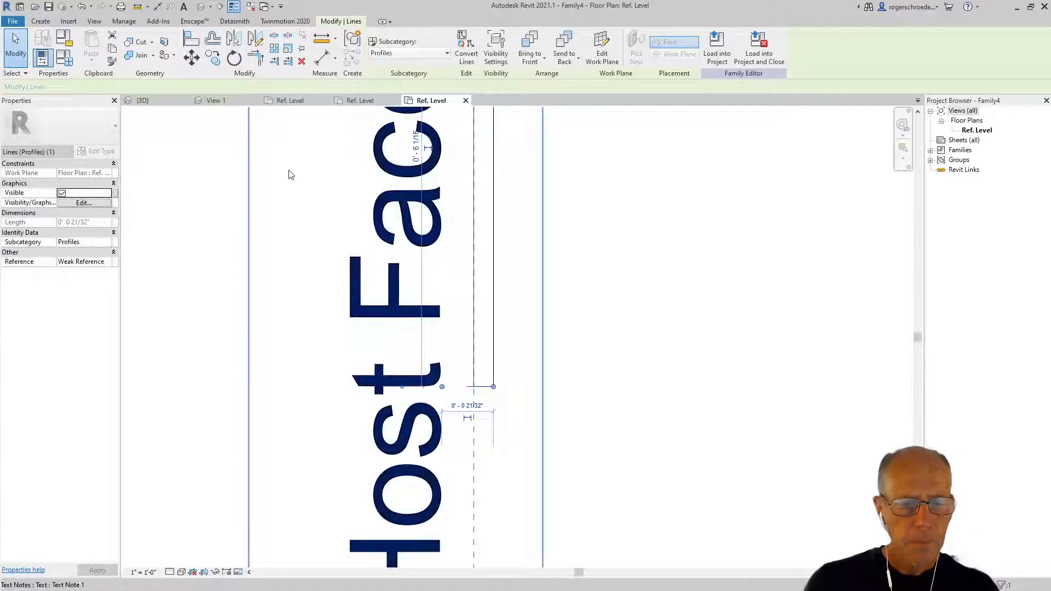
click(186, 303)
drag(435, 393, 310, 403)
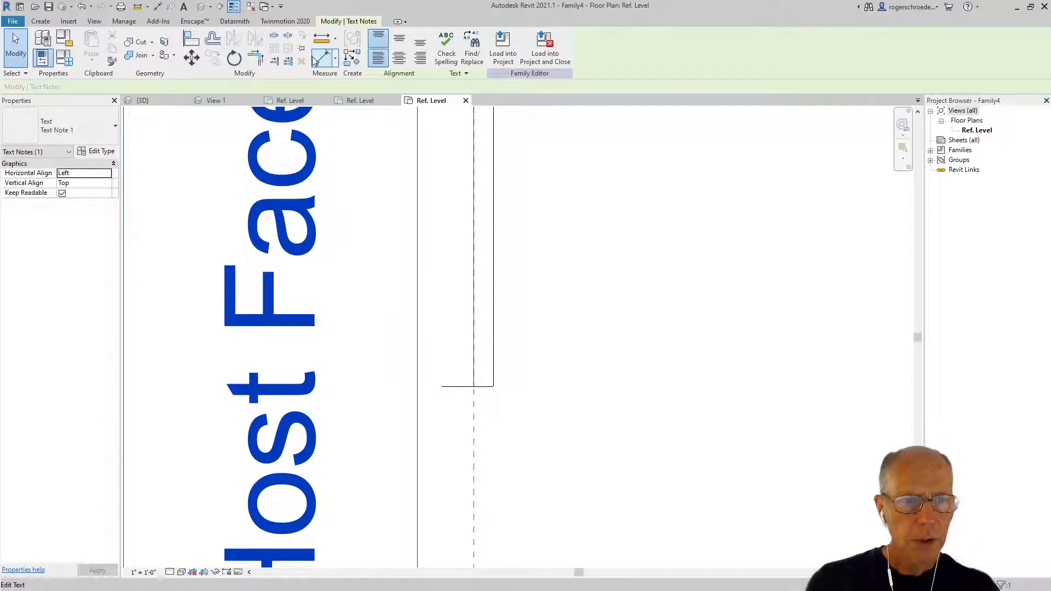
click(41, 22)
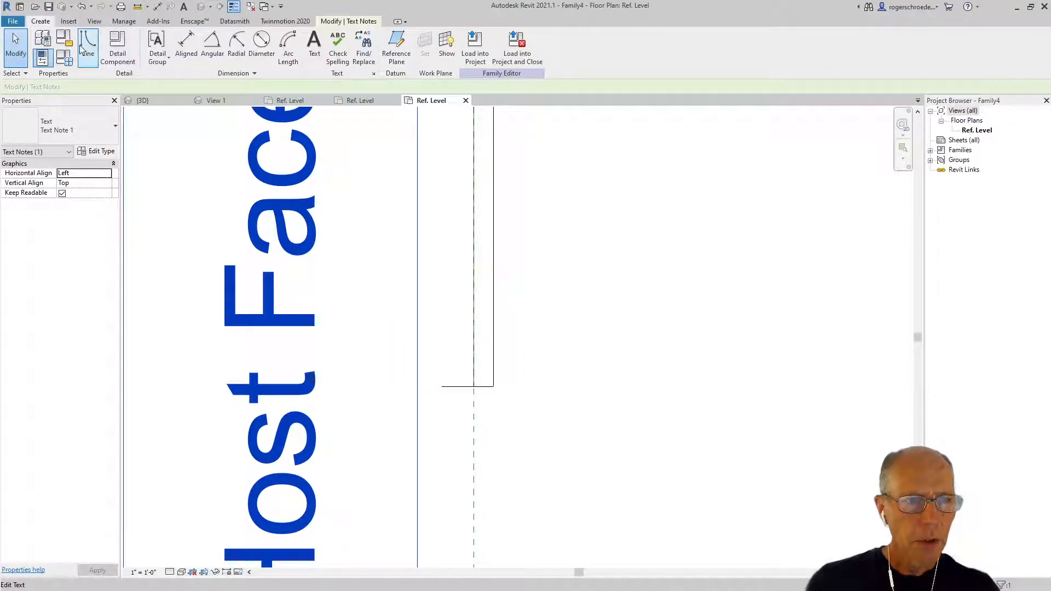
click(90, 49)
click(440, 385)
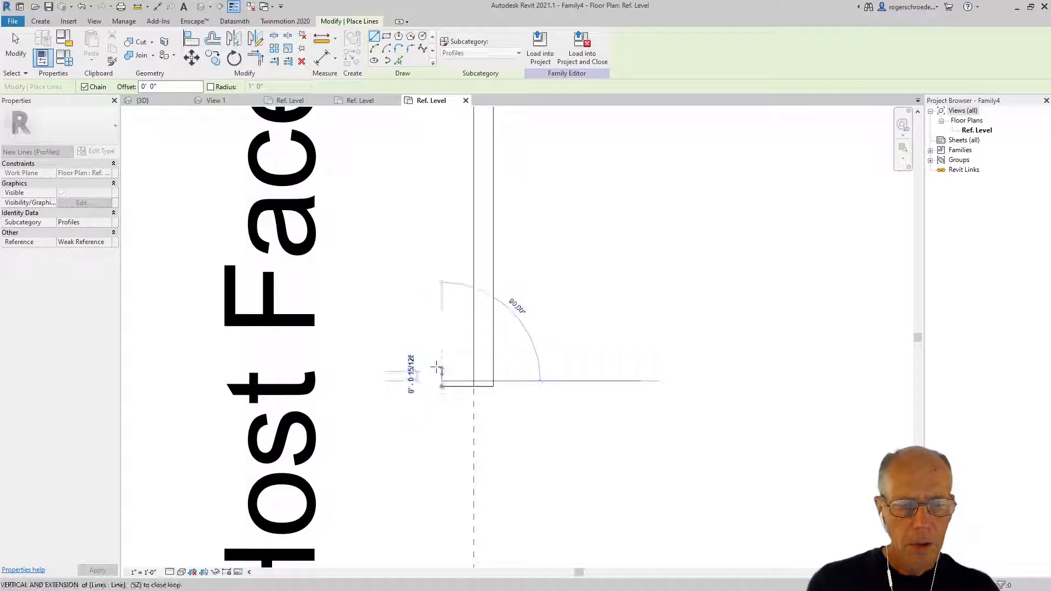
click(16, 47)
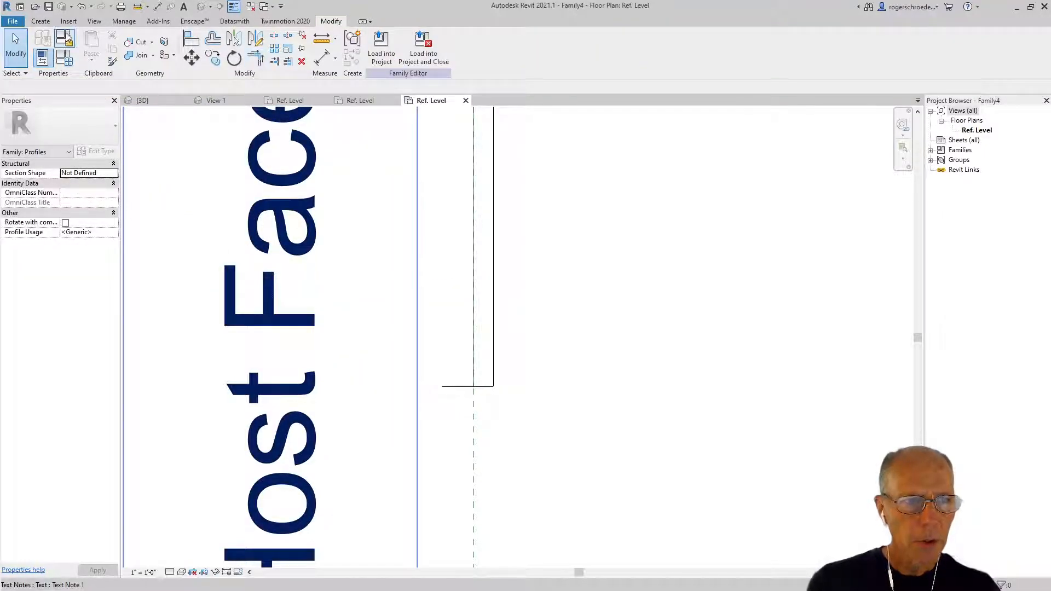
Draw a 1/4" line straight up from the free end of the extended bottom line
click(41, 21)
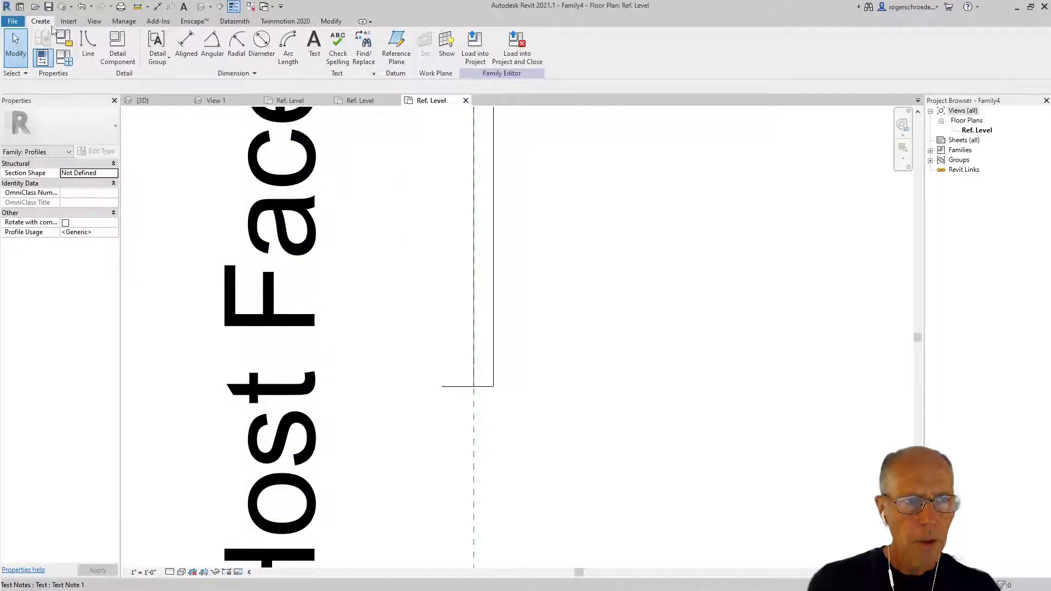
click(87, 46)
click(441, 387)
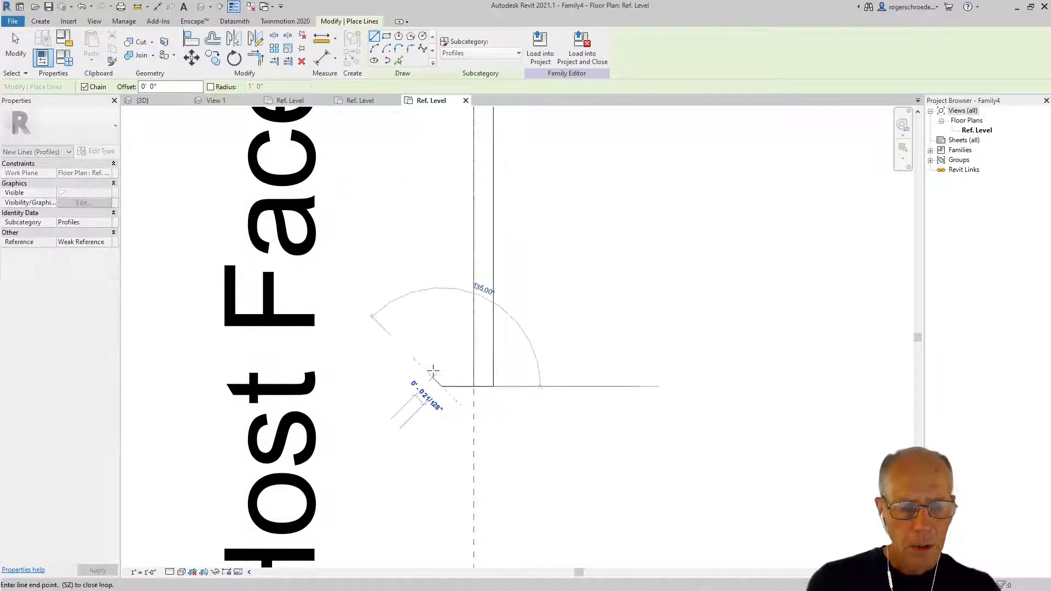
click(441, 367)
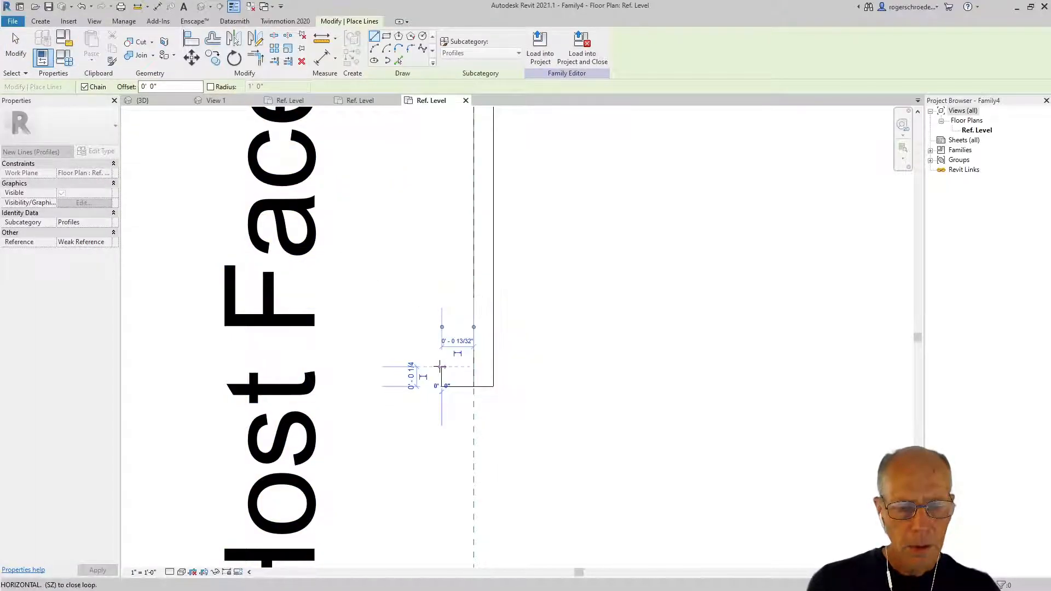
key(Escape)
key(Escape)
Draw a horizontal line from the upper end of the 1/4" line across to the vertical leg at the host face
click(47, 24)
click(88, 43)
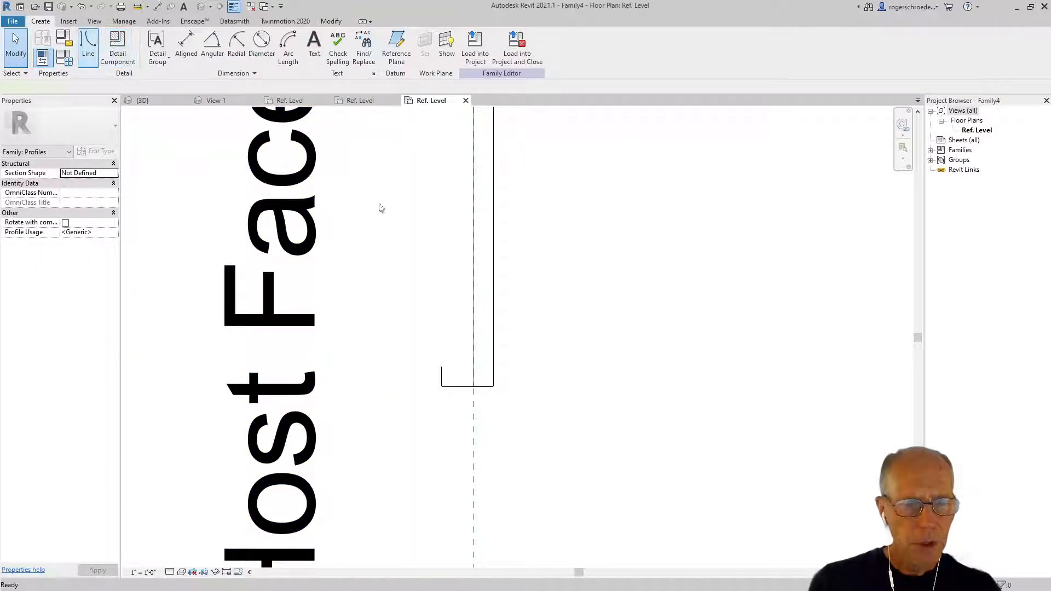
click(474, 367)
click(16, 48)
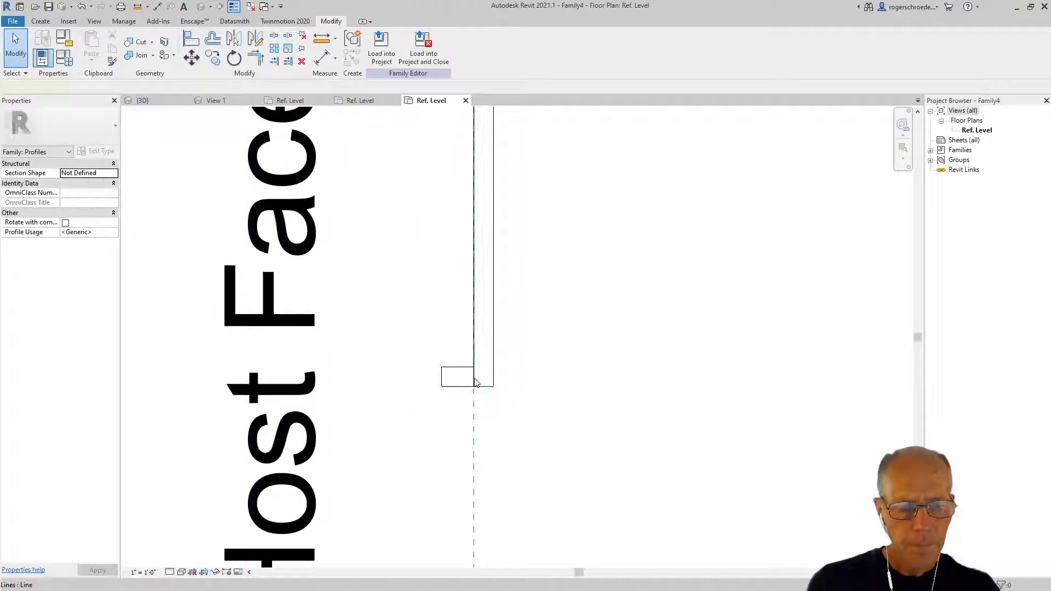
Shorten the vertical leg's line along the host face so its lower end meets the small lip's upper line
click(474, 379)
drag(474, 387, 469, 366)
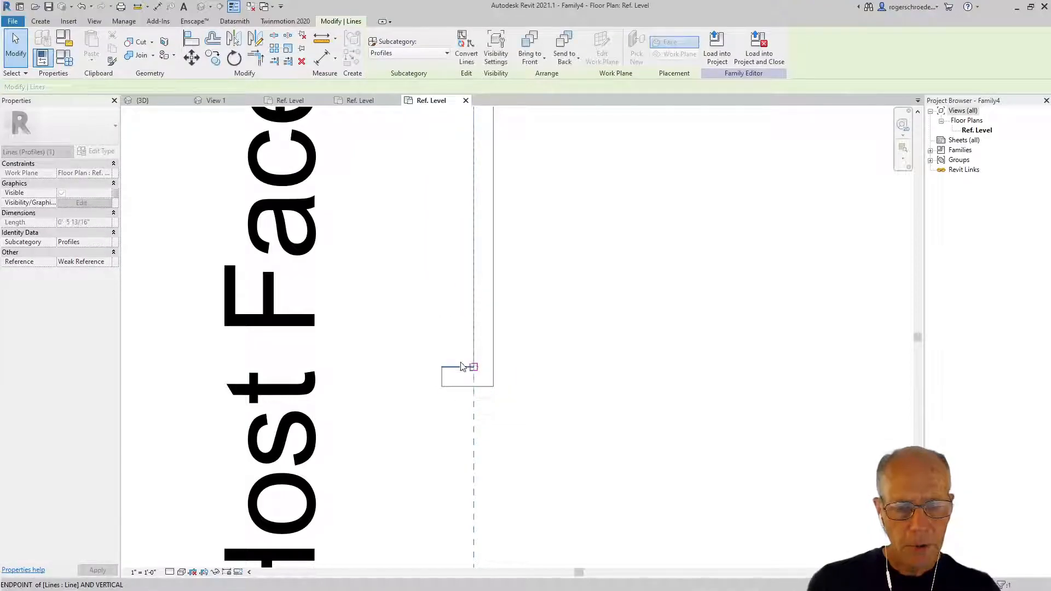
scroll(411, 345, down, 5)
scroll(556, 353, down, 3)
click(300, 286)
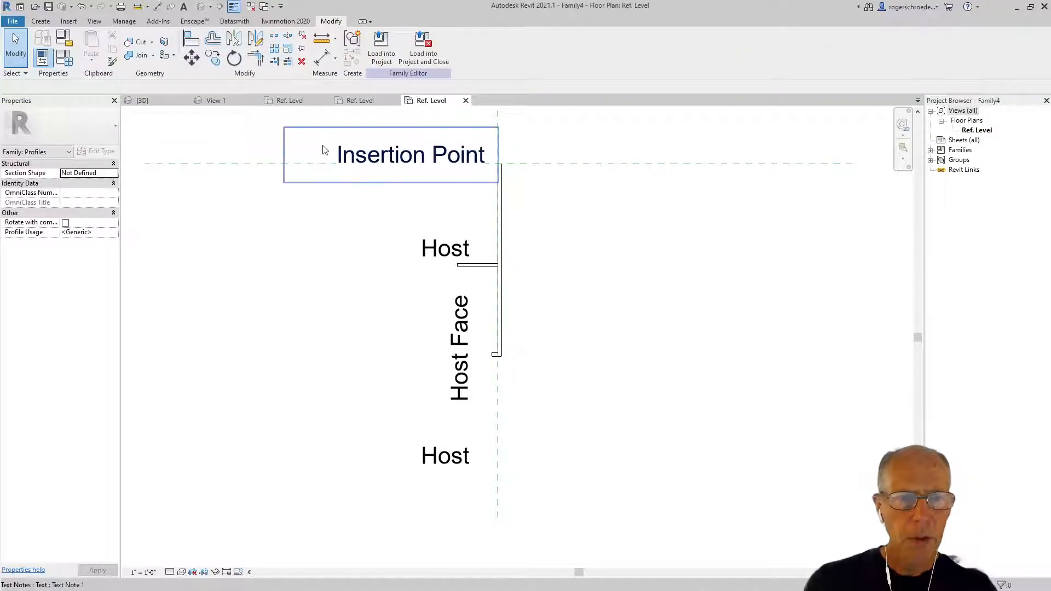
Save the profile family as Frame Profile in the ASC 1 Rainscreen folder, and load it into the Custom Curtain Wall Window family
click(11, 22)
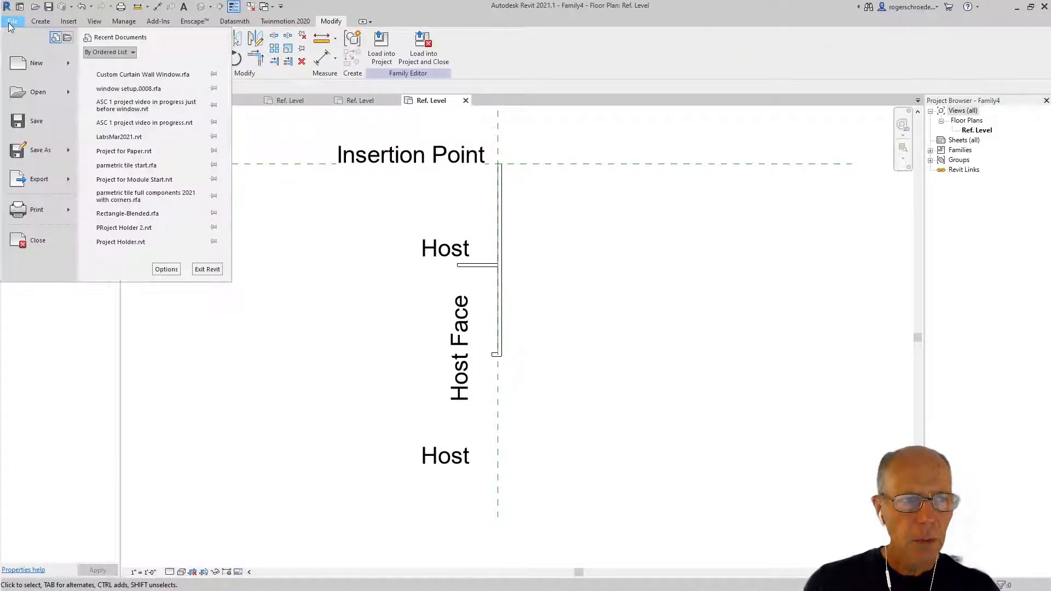
mouse_move(69, 159)
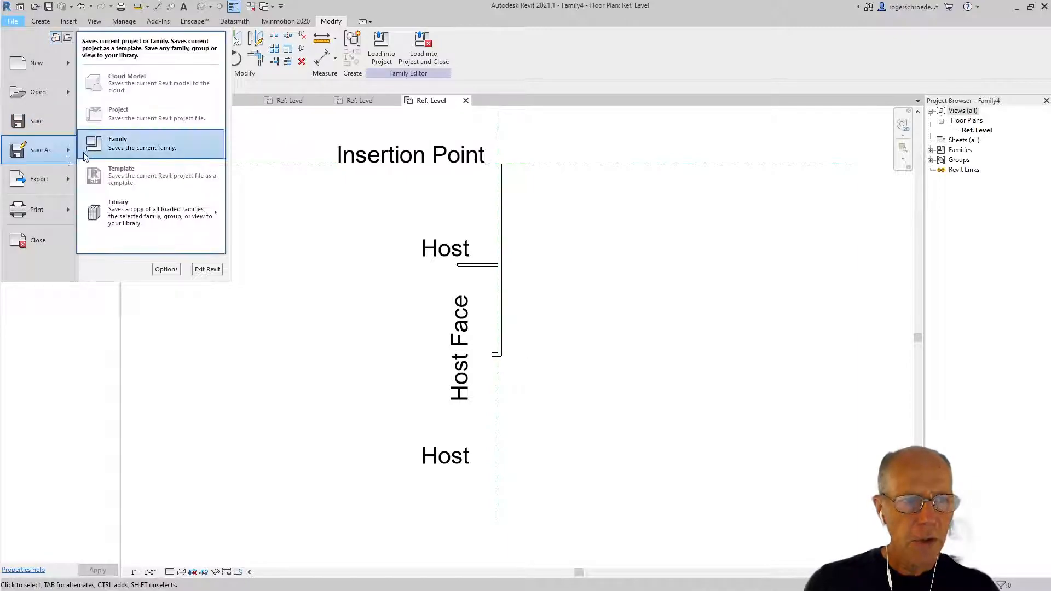
click(118, 144)
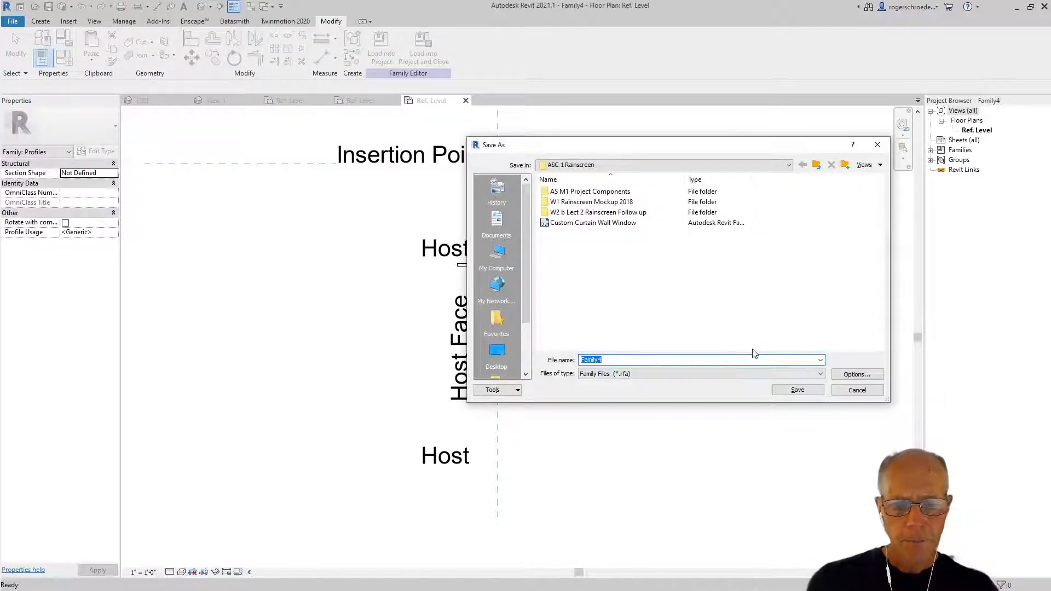
text(Fr)
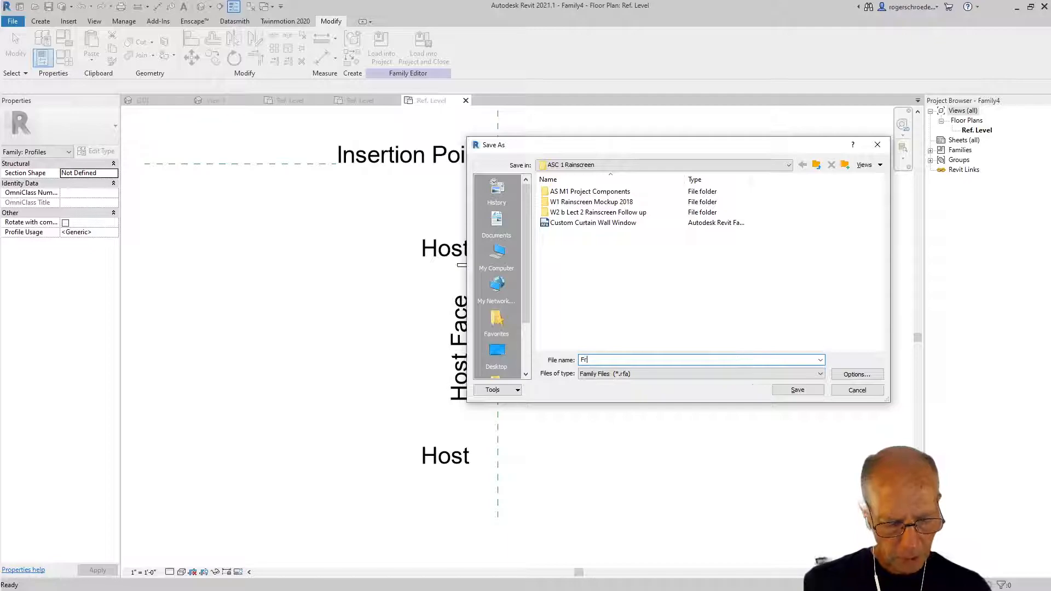
text(ame Profile)
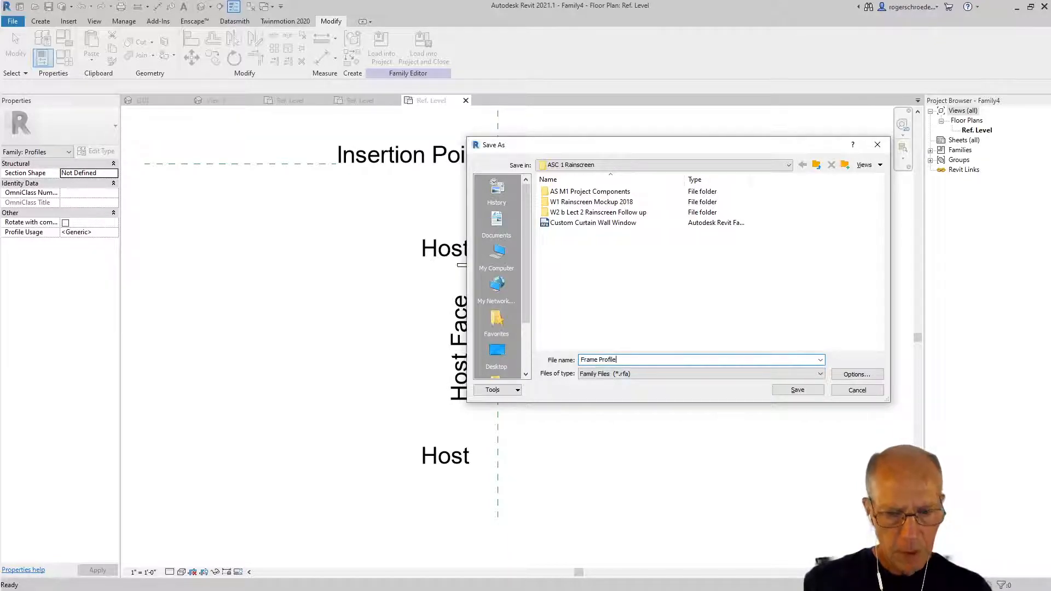
click(809, 391)
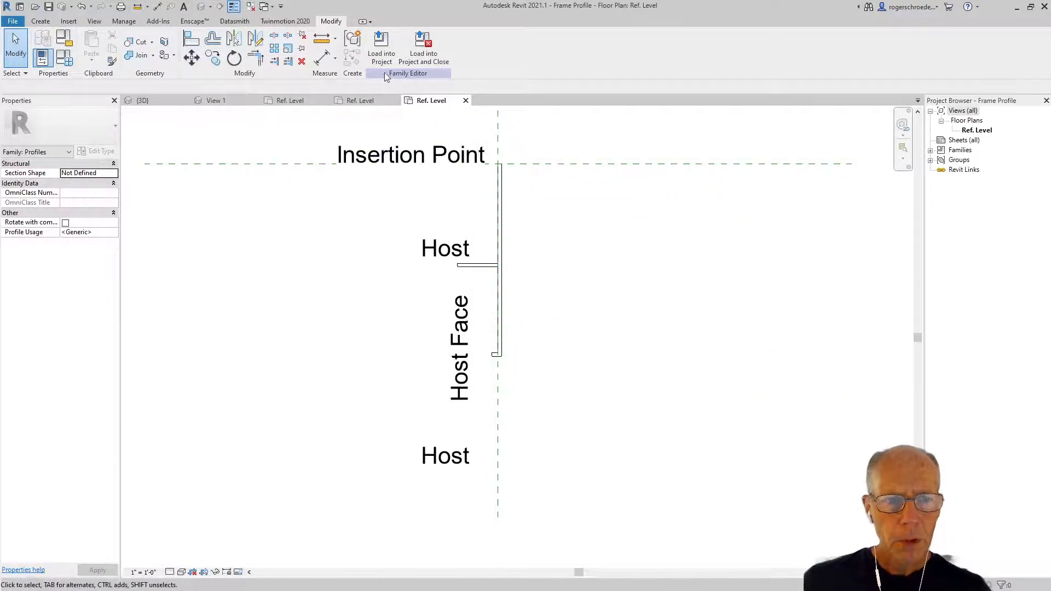
click(381, 48)
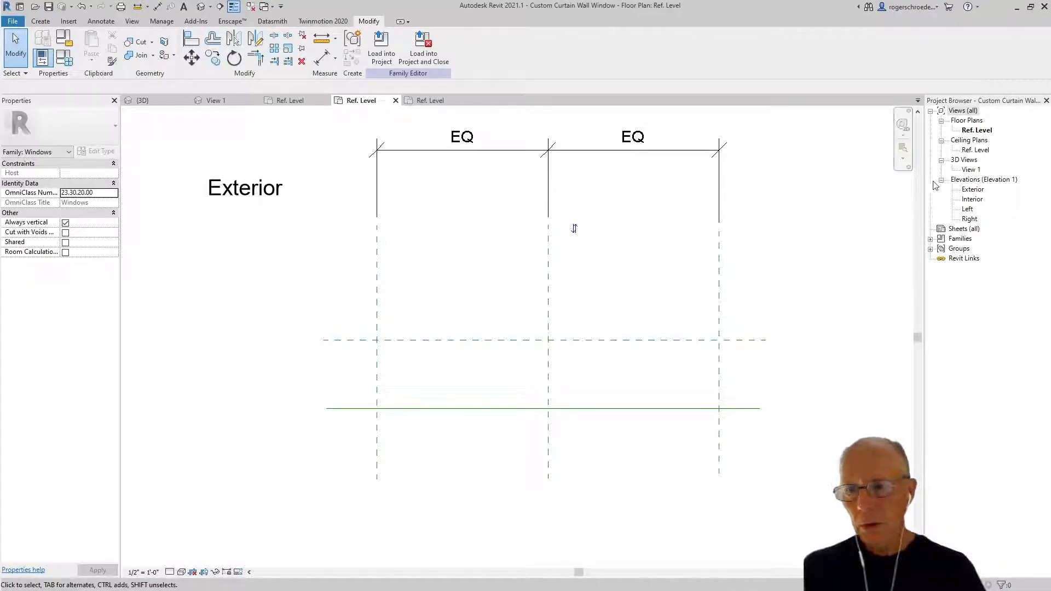
In the Exterior elevation, draw a model-line rectangle along the opening's outer reference planes, from the head's left corner to the Ref. Level's right corner
double_click(971, 190)
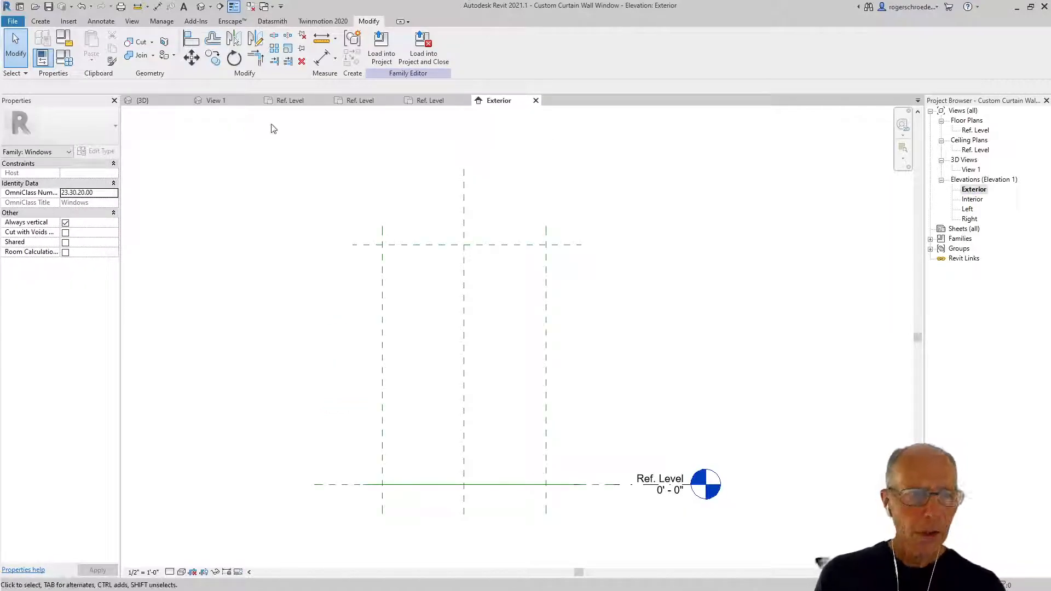
click(40, 22)
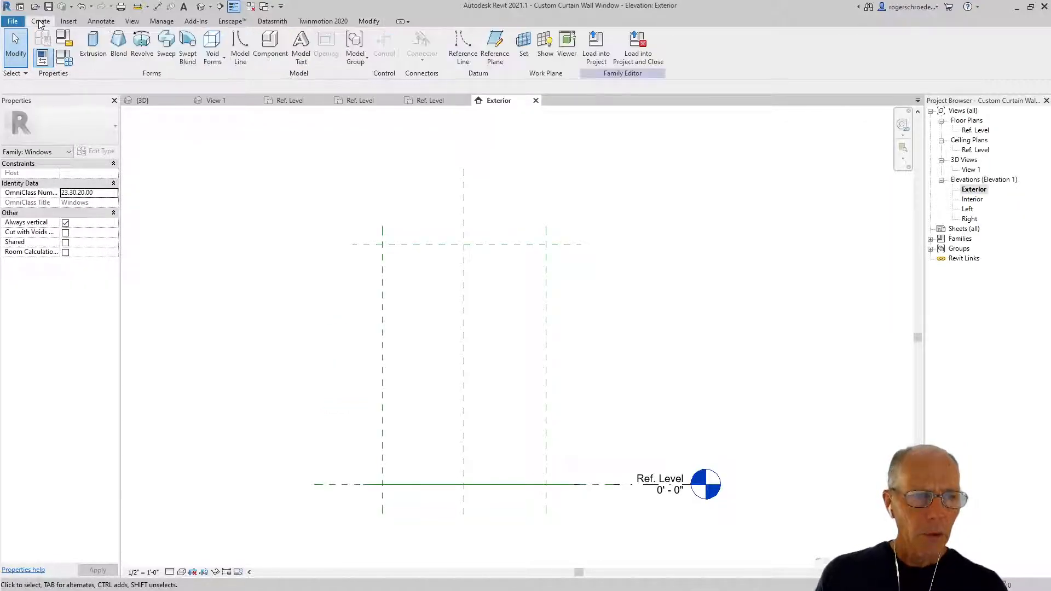
click(241, 48)
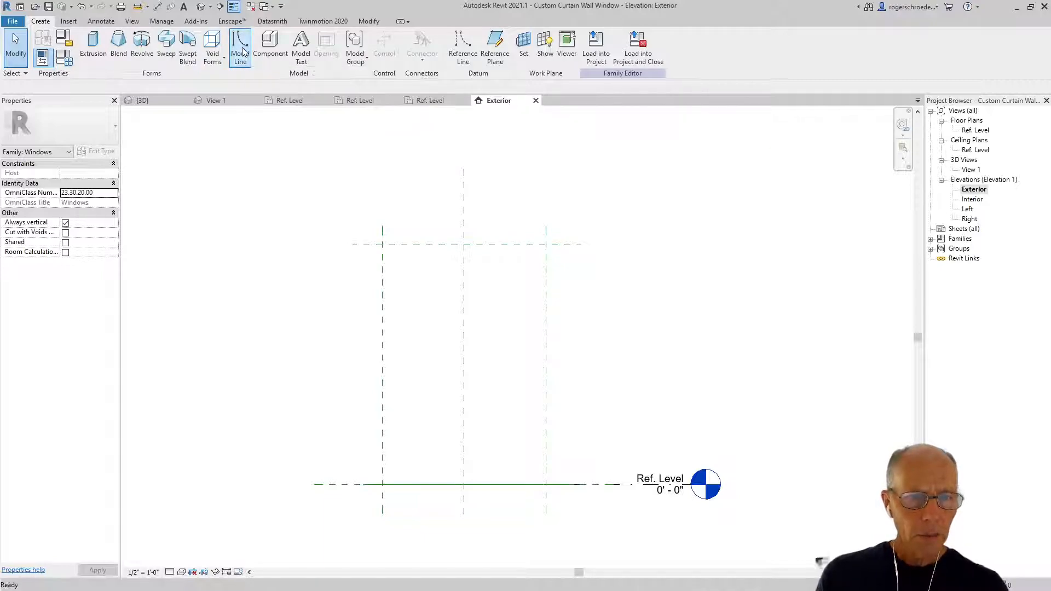
click(386, 36)
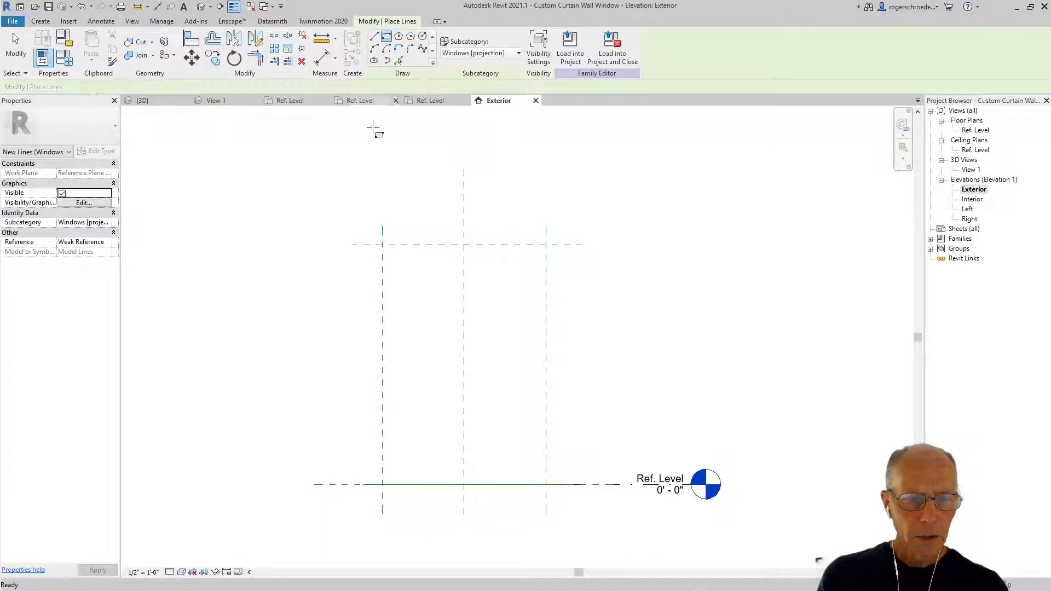
click(382, 245)
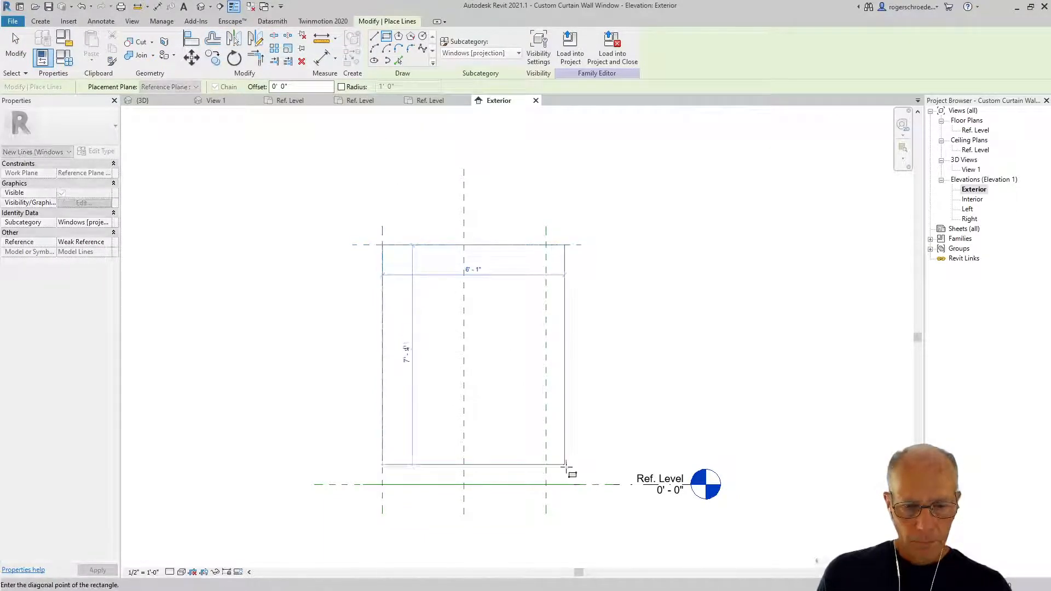
click(546, 484)
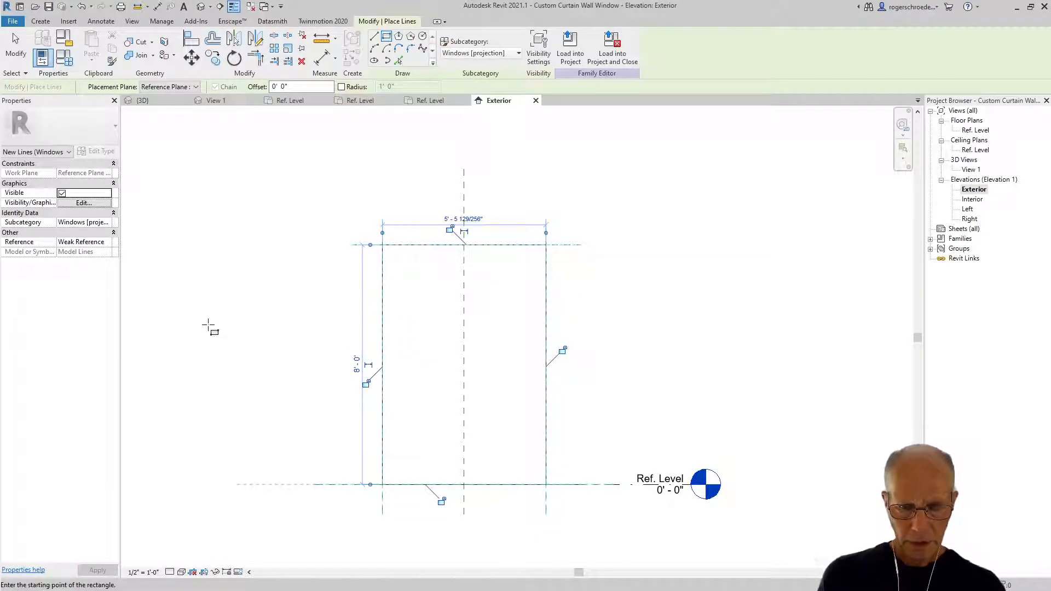
click(19, 63)
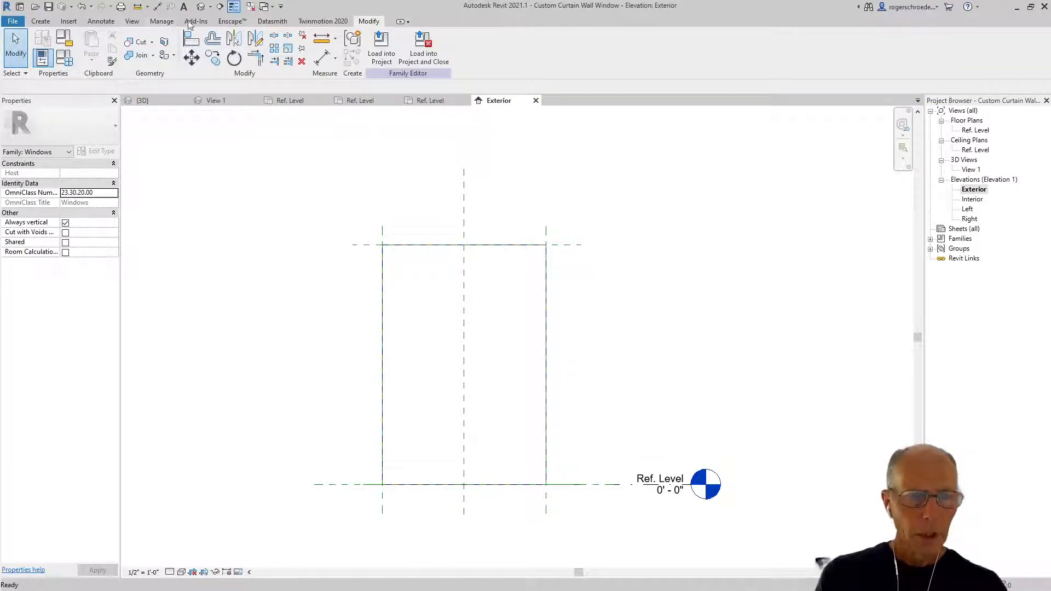
Start a sweep and pick the four model lines of the rectangle as its closed path, then finish the path
click(43, 23)
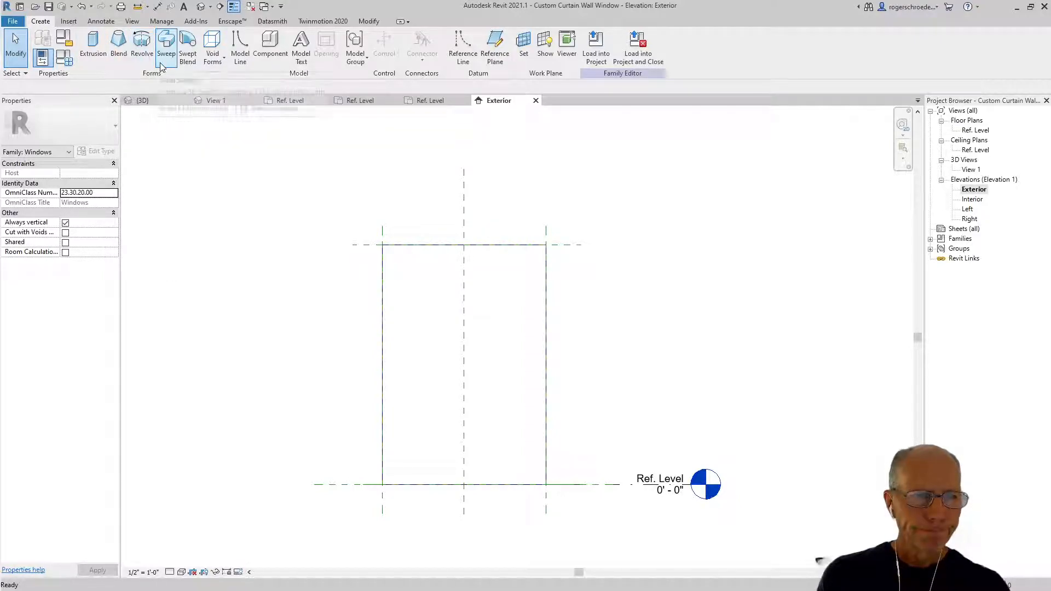
click(166, 46)
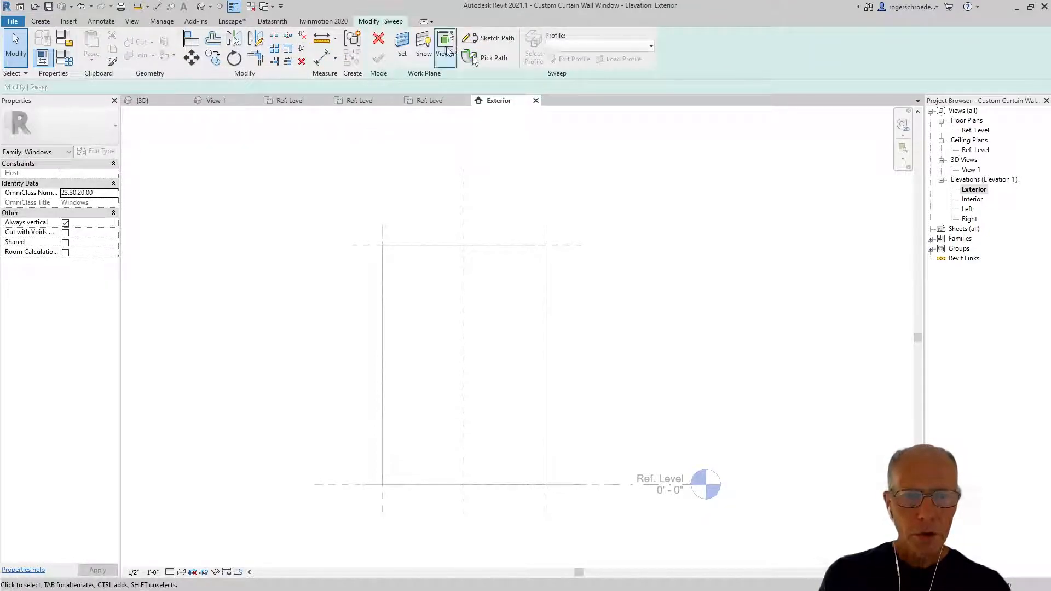
click(496, 59)
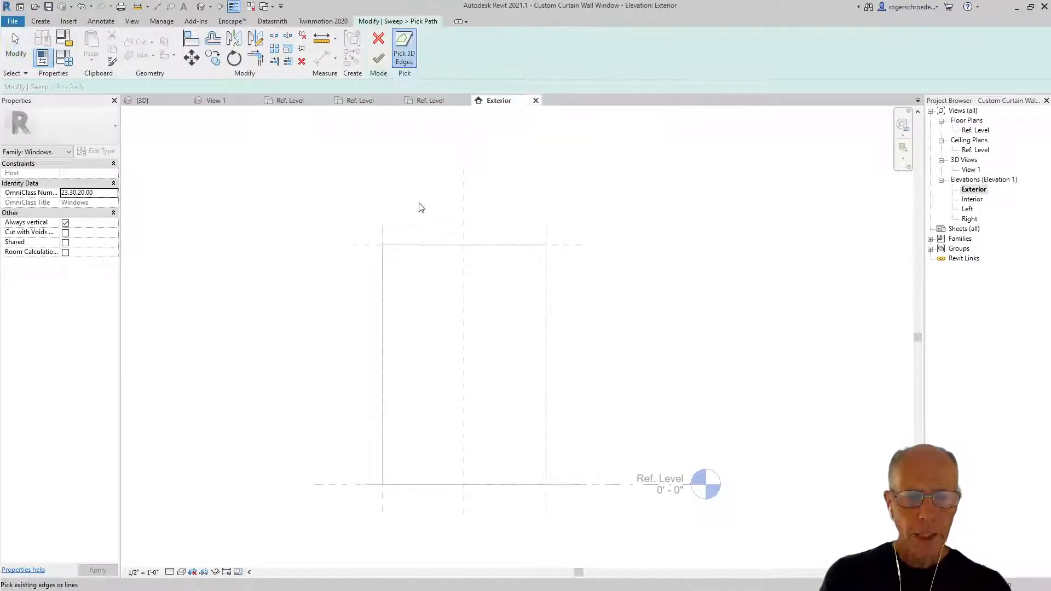
click(420, 246)
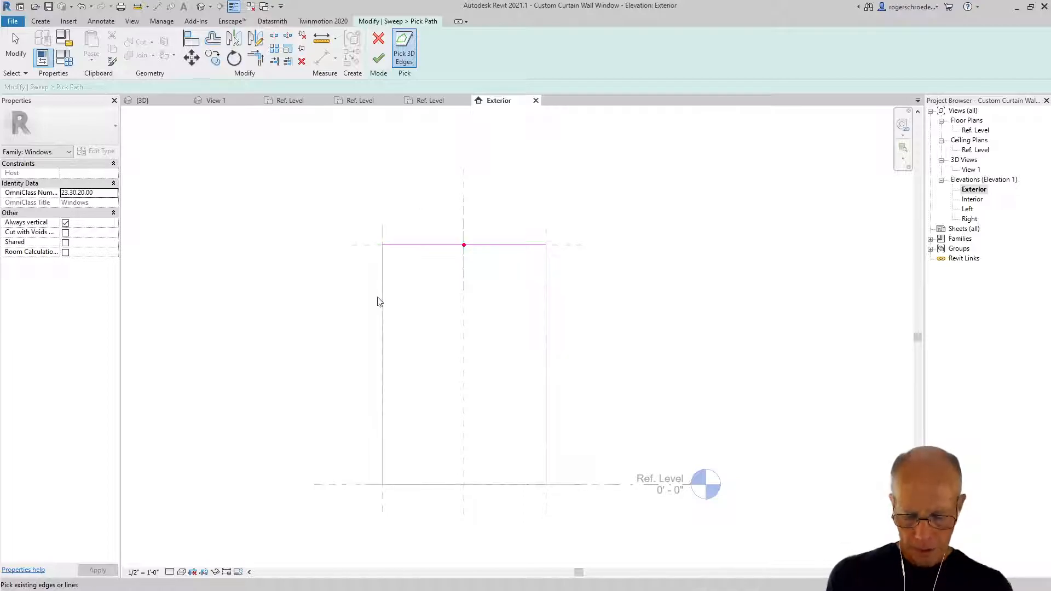
click(384, 296)
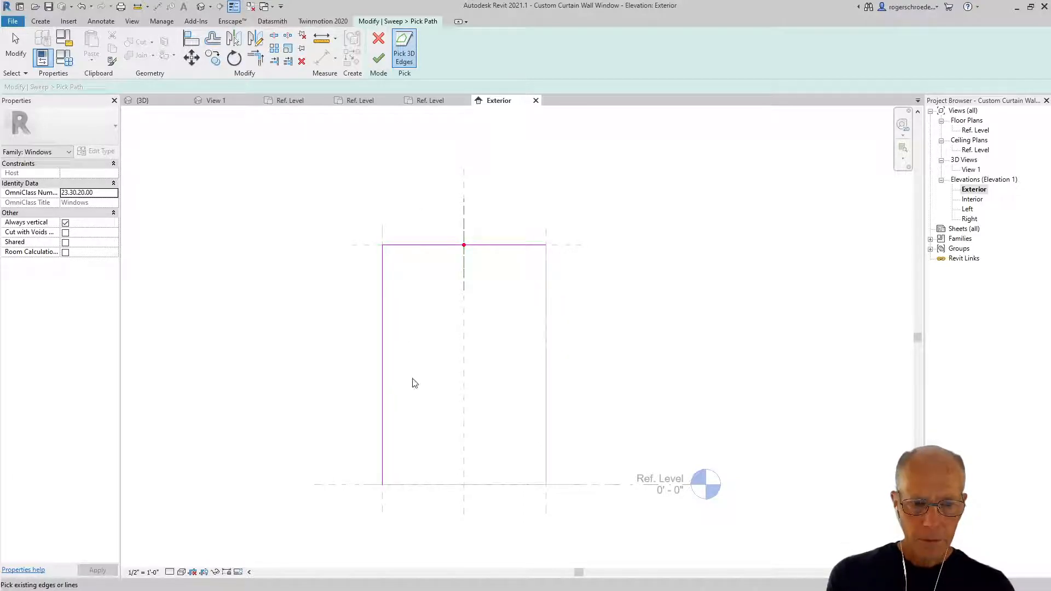
click(430, 485)
click(550, 416)
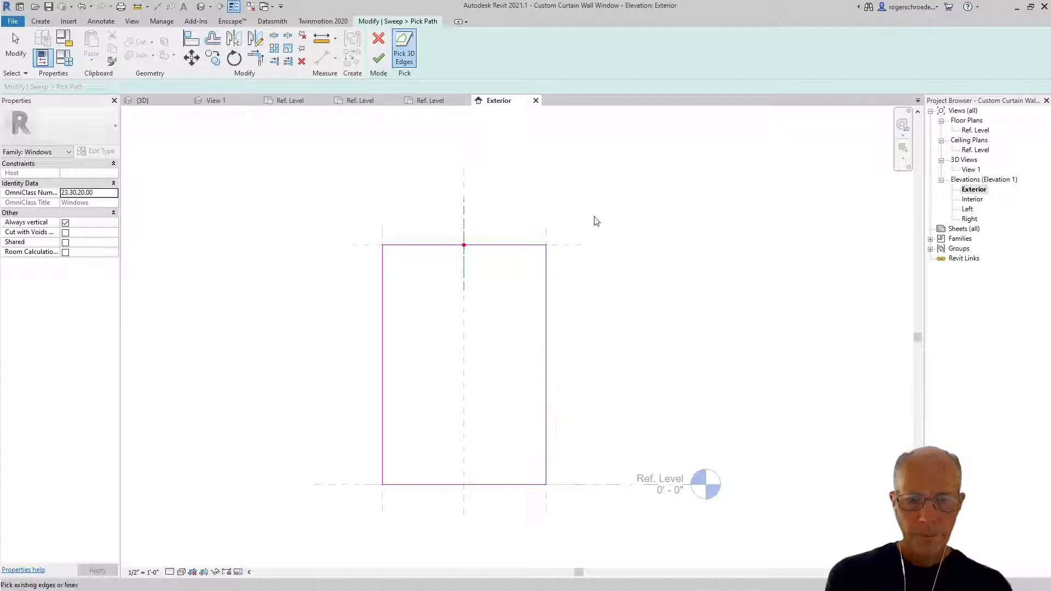
click(379, 59)
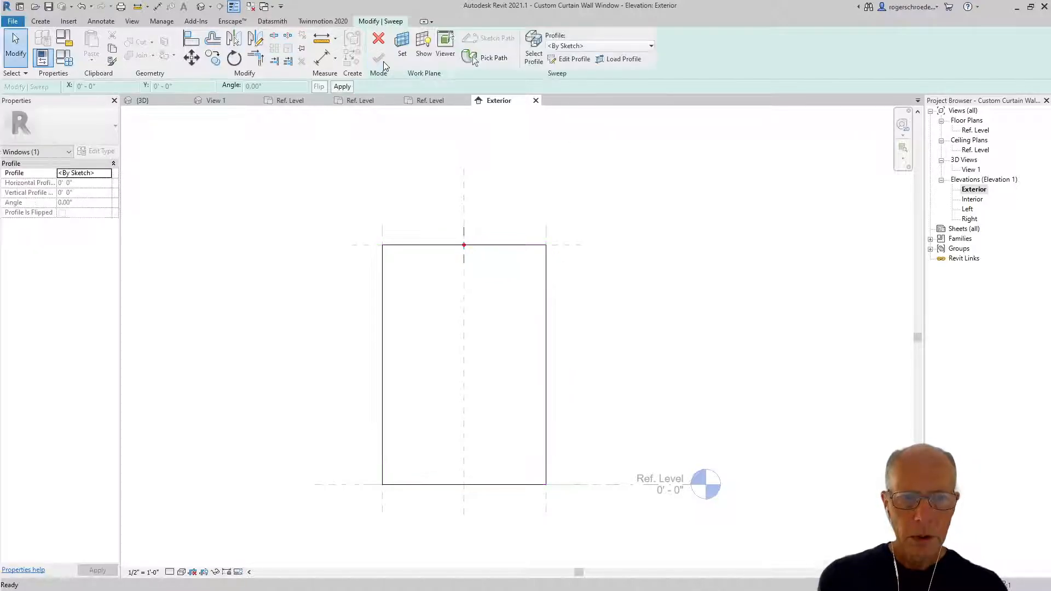
Assign Frame Profile as the sweep's profile and inspect its orientation at the head in 3D View 1
click(574, 46)
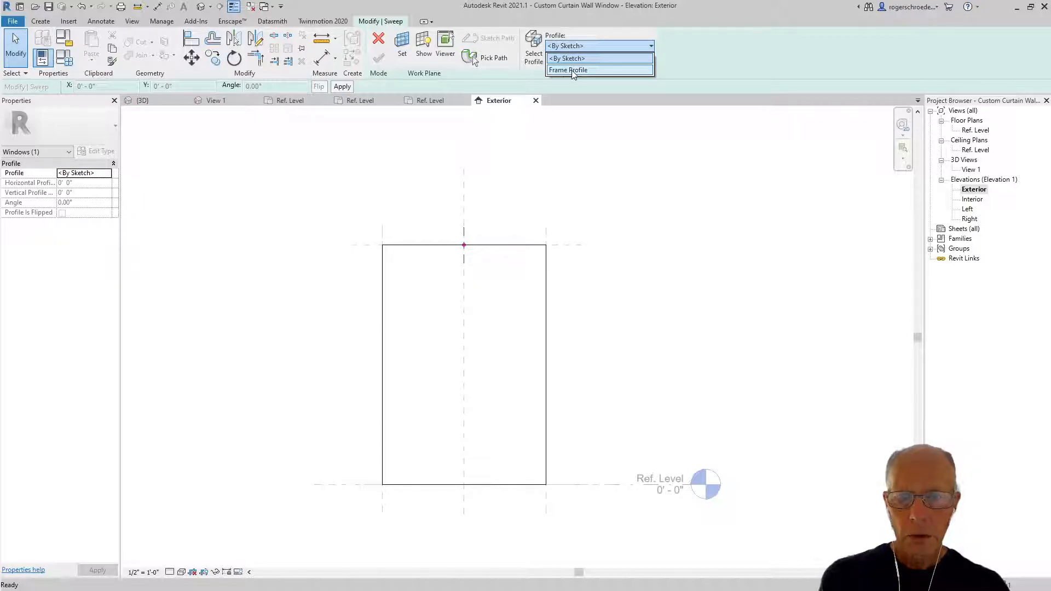
click(572, 70)
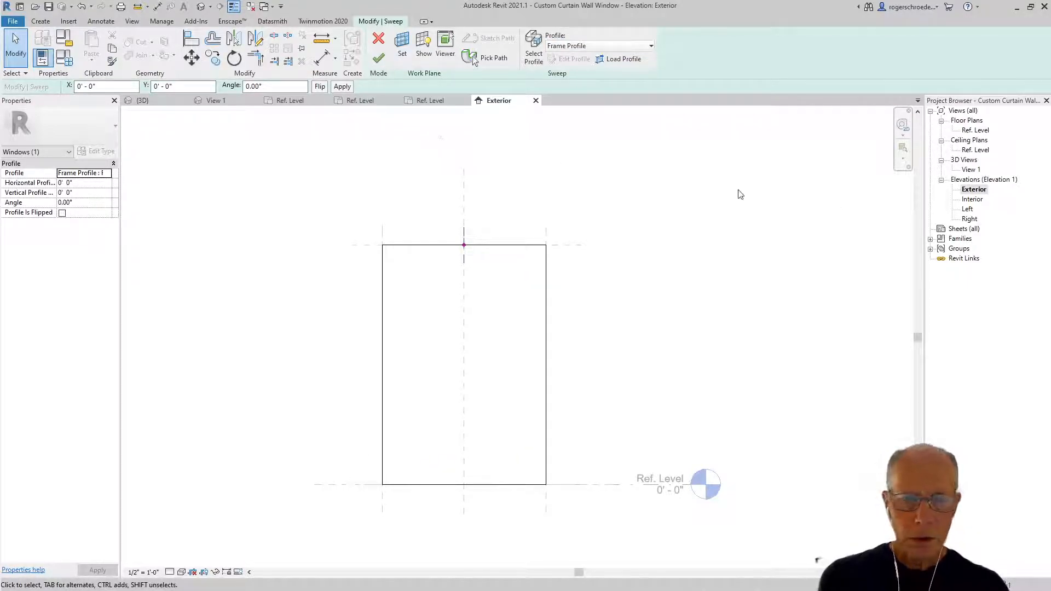
double_click(972, 170)
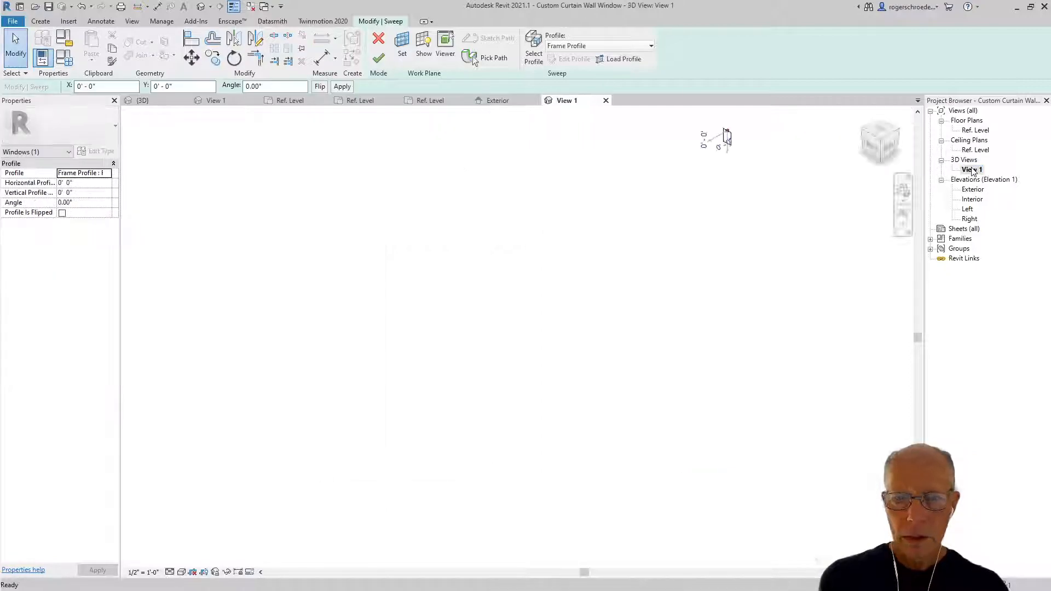
scroll(728, 148, up, 3)
middle_drag(742, 152, 755, 223)
scroll(755, 223, up, 5)
scroll(706, 213, up, 3)
scroll(706, 212, up, 3)
middle_drag(709, 237, 675, 341)
scroll(505, 246, up, 2)
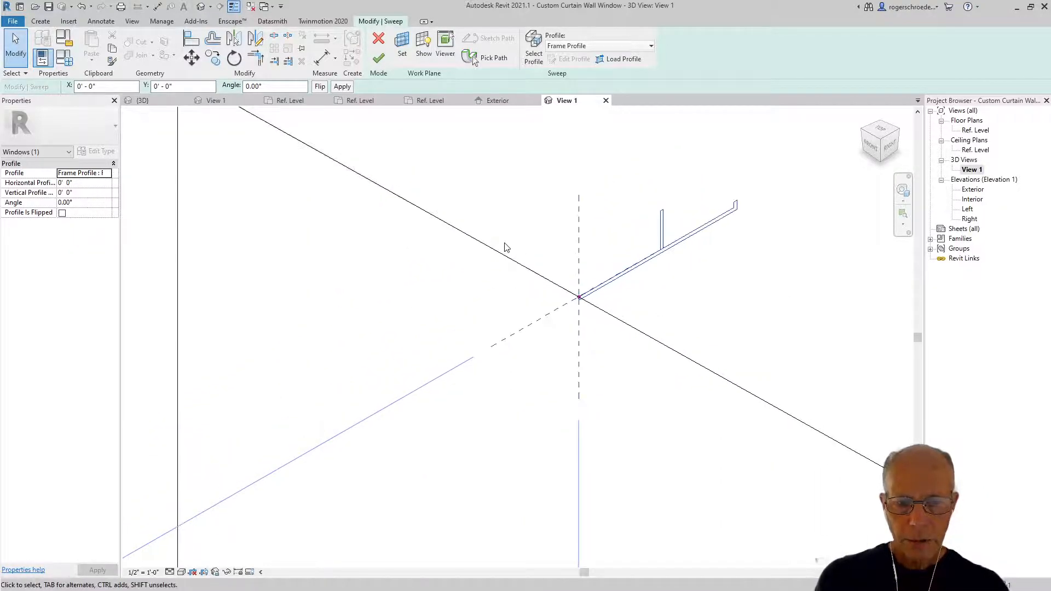
scroll(520, 243, up, 1)
click(523, 240)
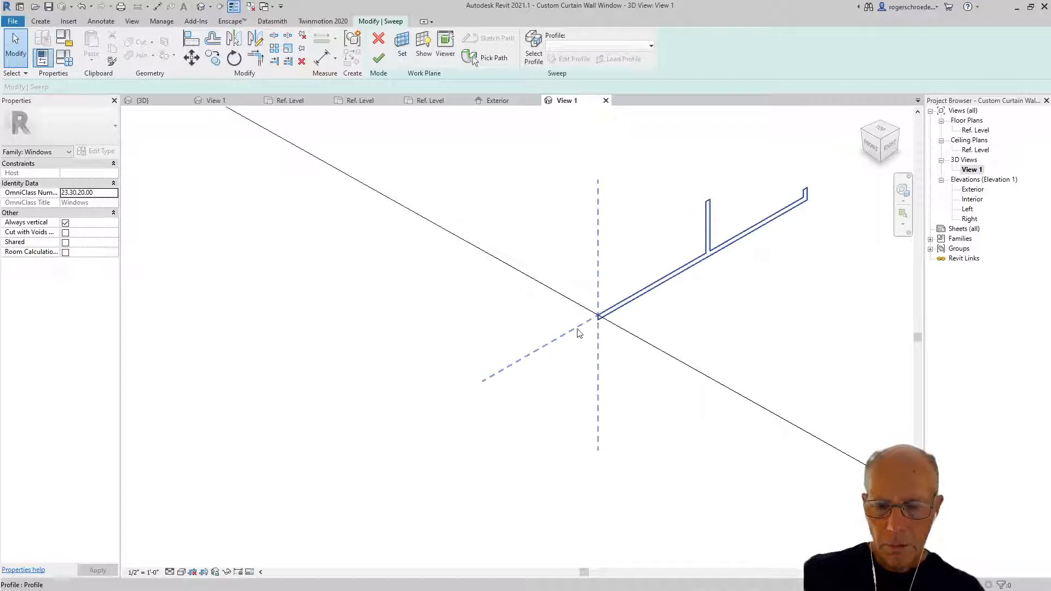
scroll(487, 372, down, 2)
scroll(485, 373, down, 2)
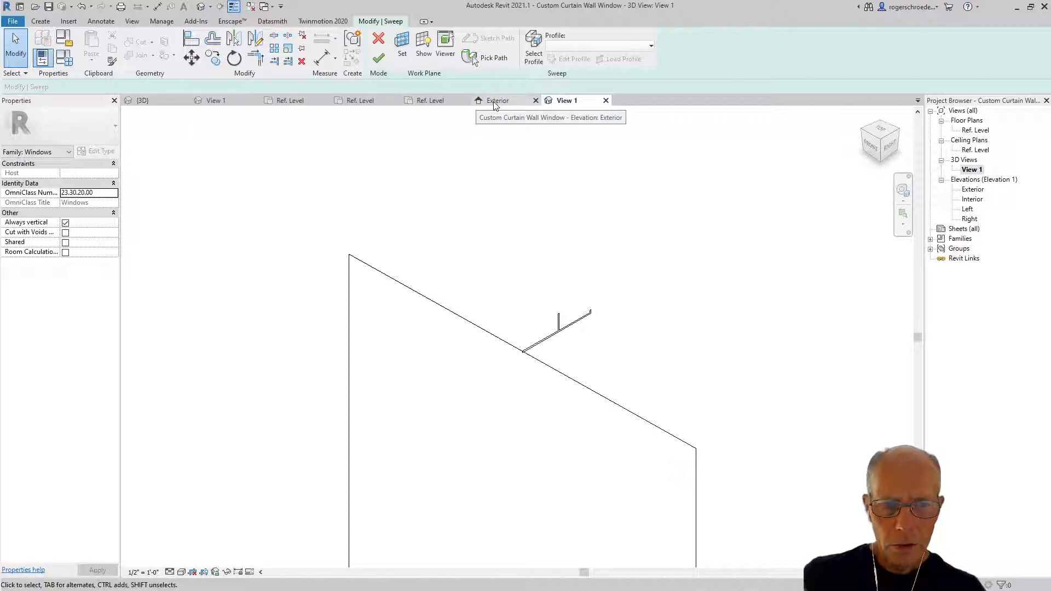
Compare the Frame Profile drawing with the window's Ref. Level plan, and flip the sweep's profile
click(448, 103)
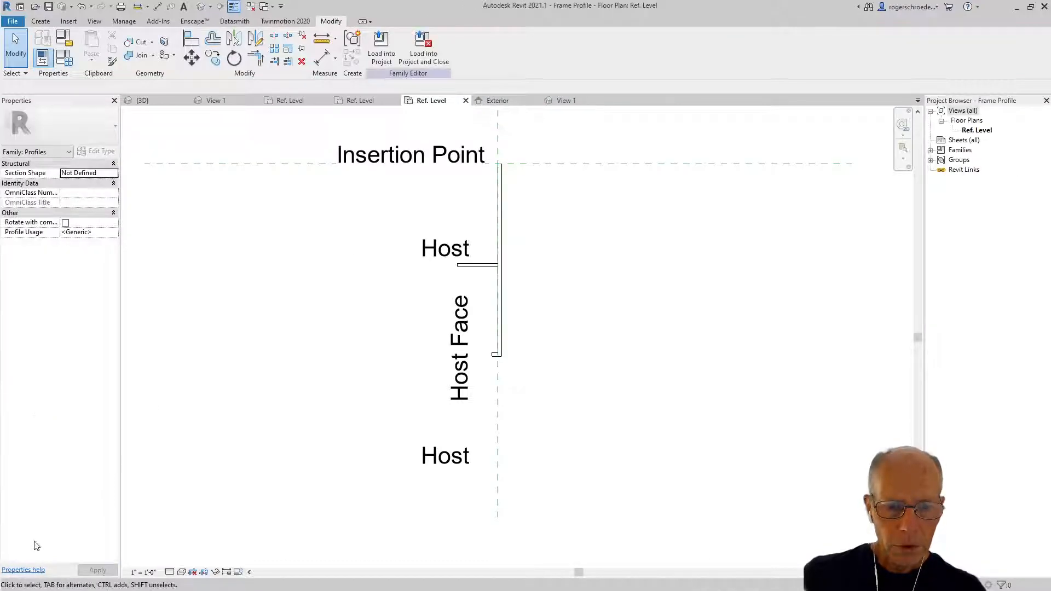
click(360, 101)
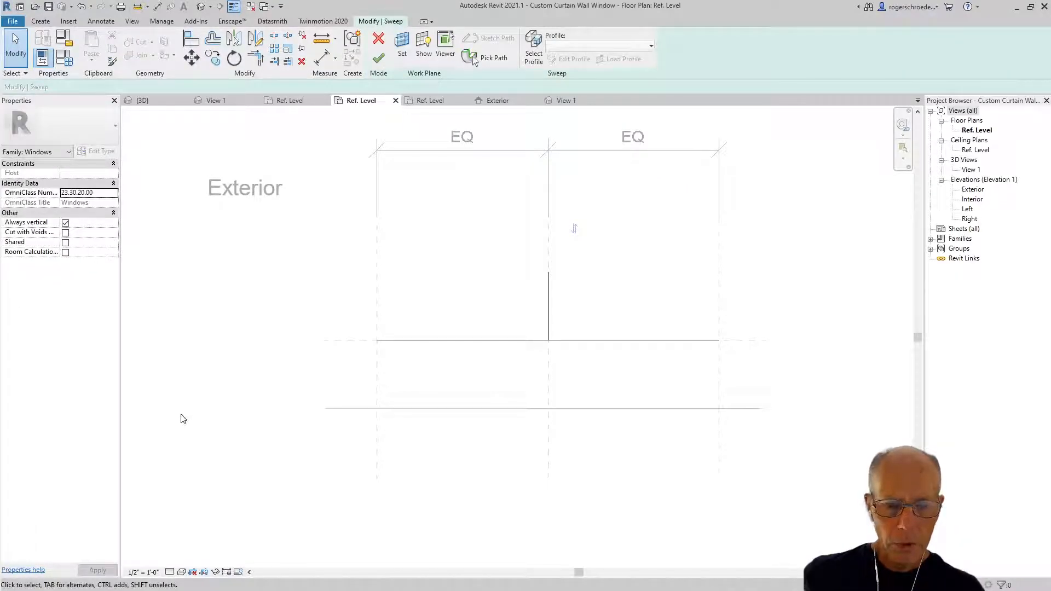
click(547, 316)
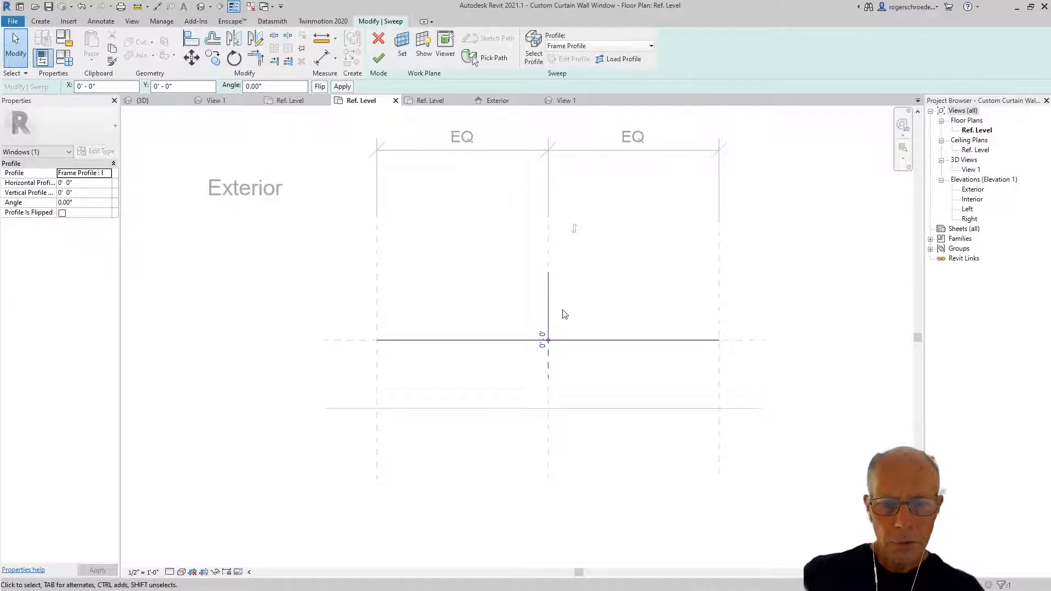
click(564, 101)
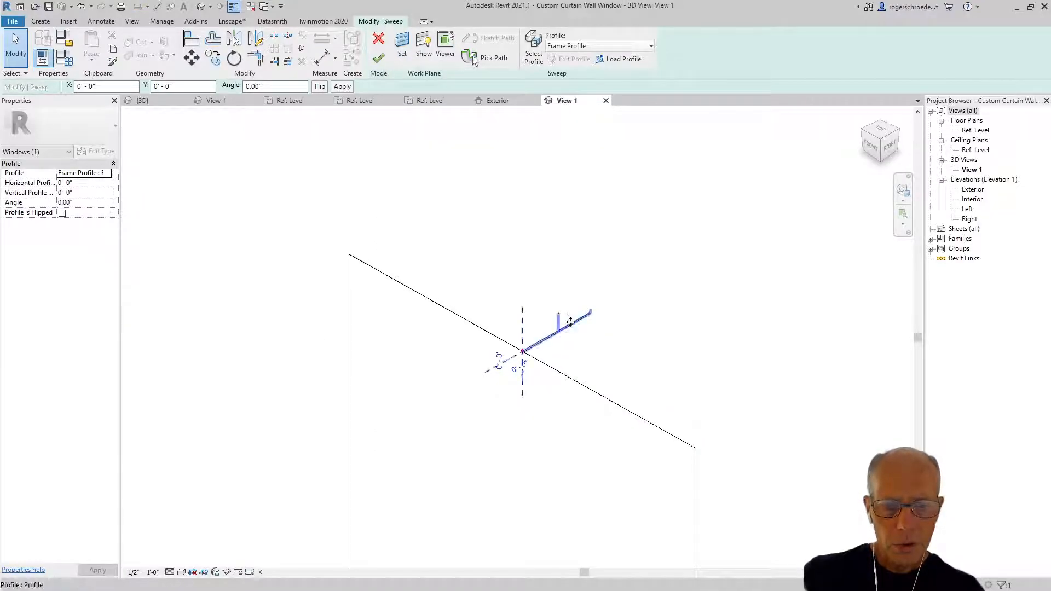
click(319, 86)
click(319, 86)
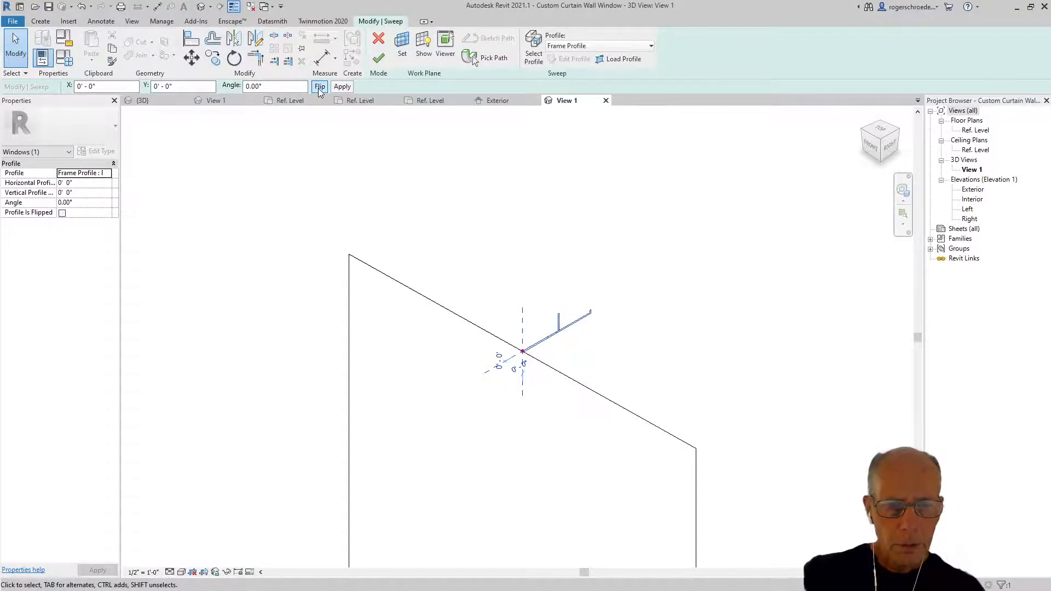
Try rotating the flipped profile to an angle of 90°
click(247, 85)
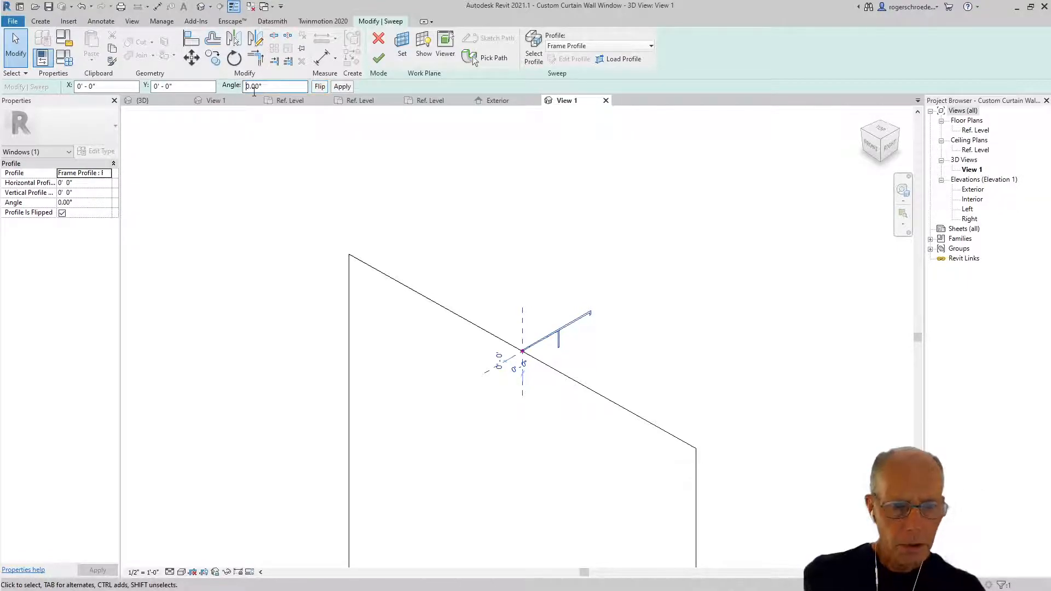
text(9)
key(Return)
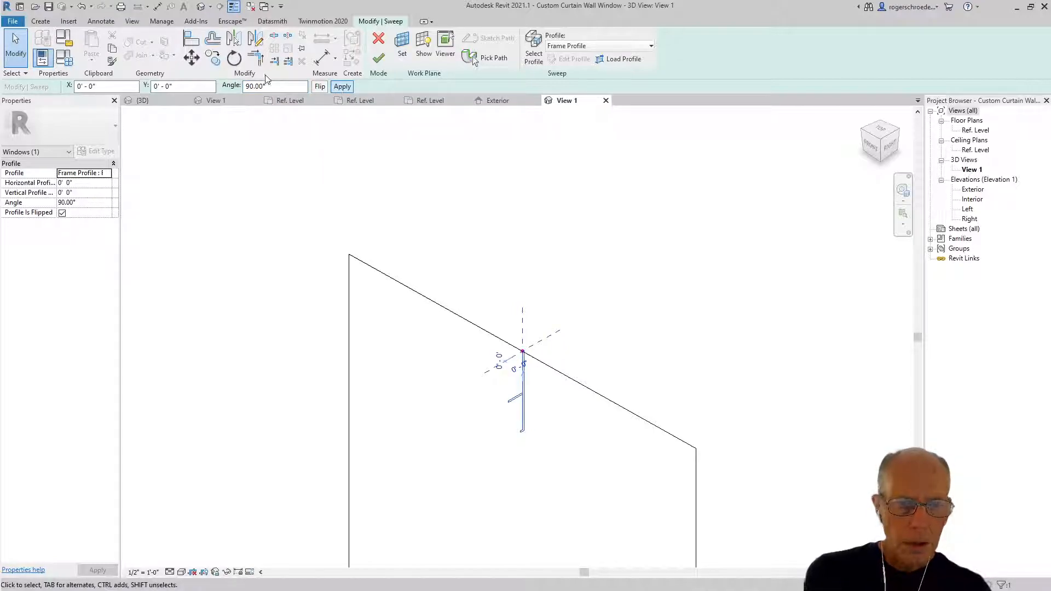
Set the profile's angle to 180° and finish the sweep
click(247, 86)
text(18)
key(Return)
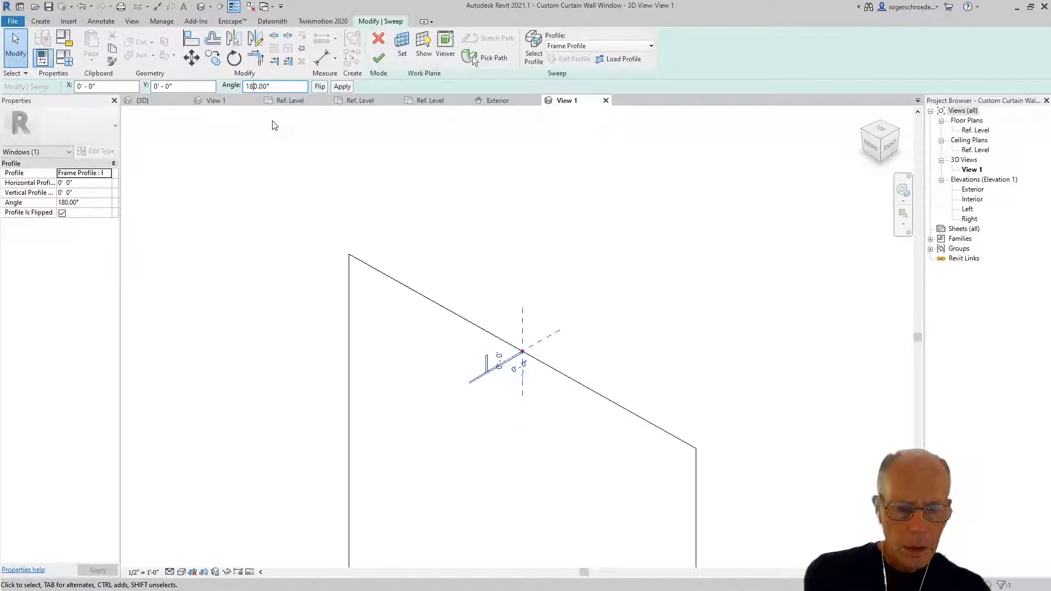
scroll(484, 405, up, 3)
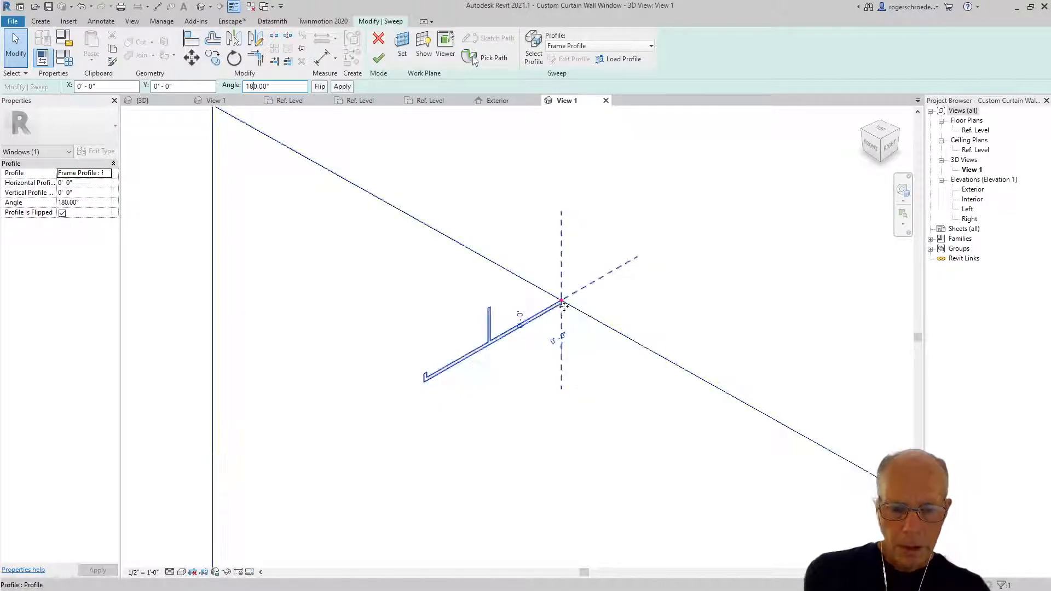
key(Escape)
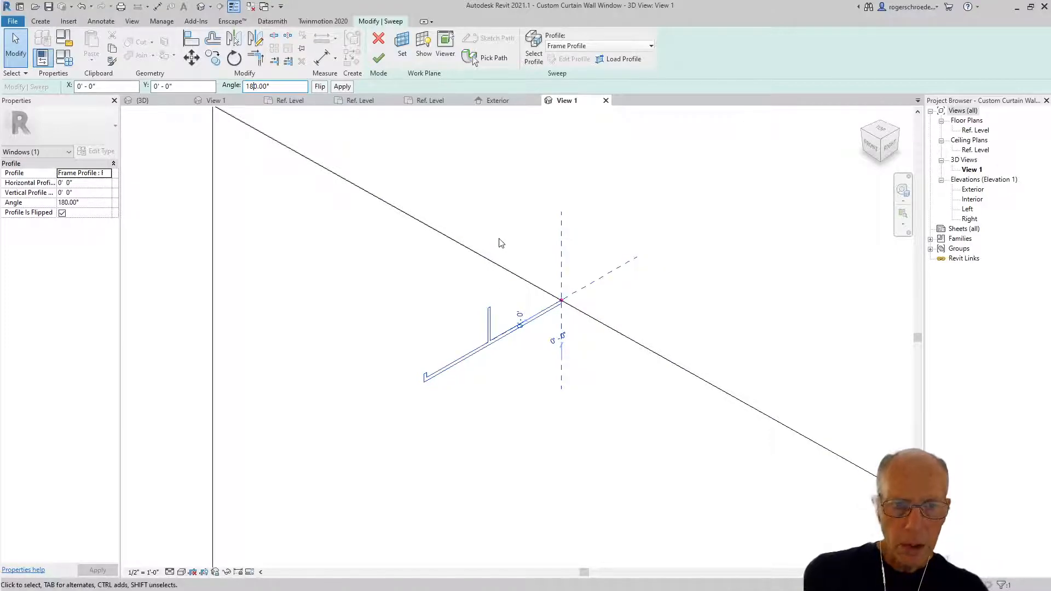
click(379, 57)
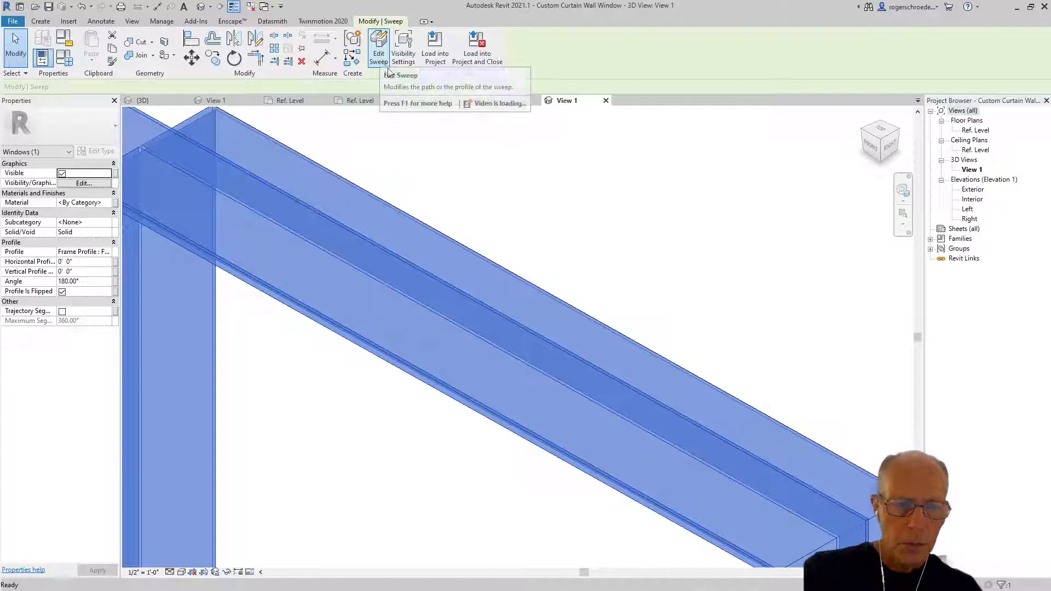
Save the Custom Curtain Wall Window family with its swept frame and load it into the ASC 1 project
scroll(389, 261, down, 4)
scroll(398, 279, down, 5)
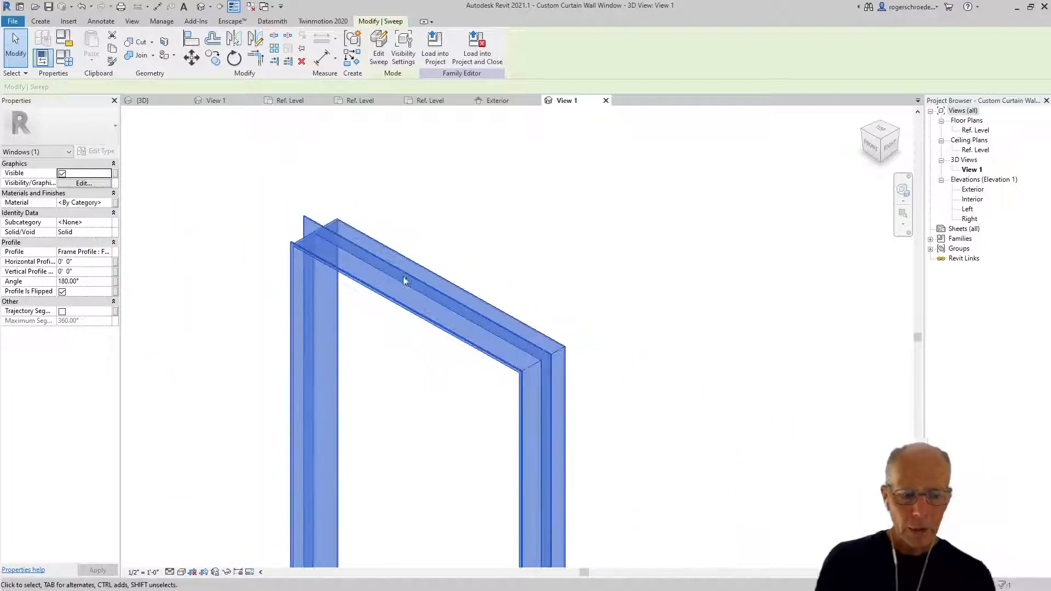
scroll(417, 270, down, 1)
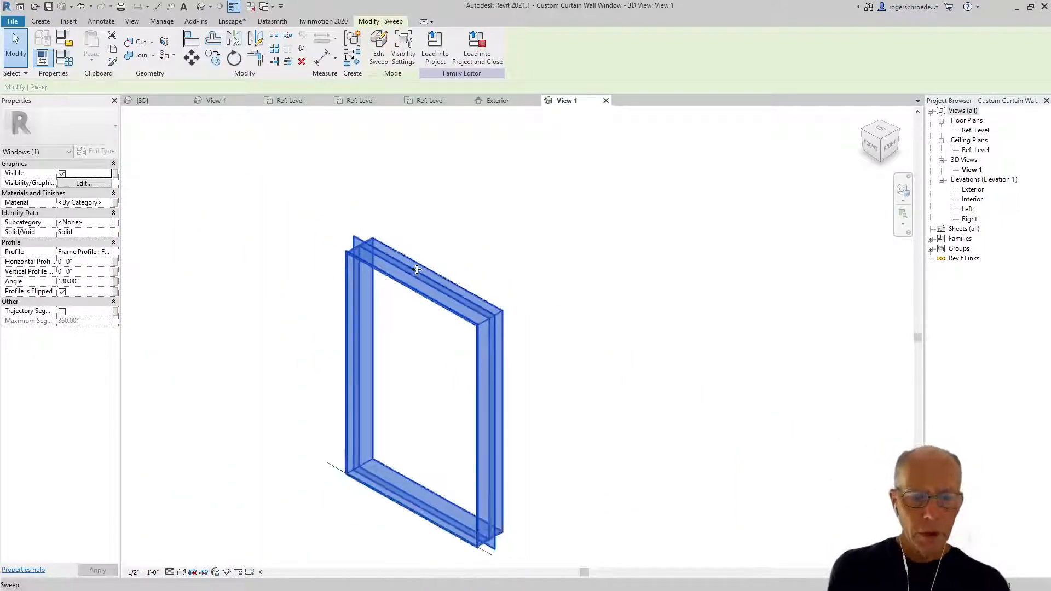
click(48, 7)
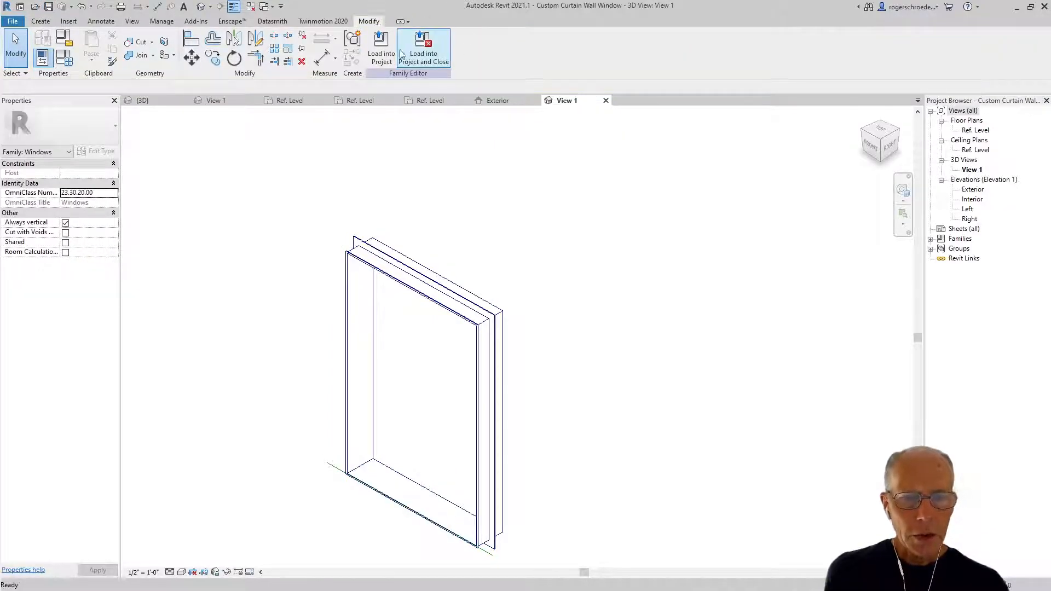
click(382, 46)
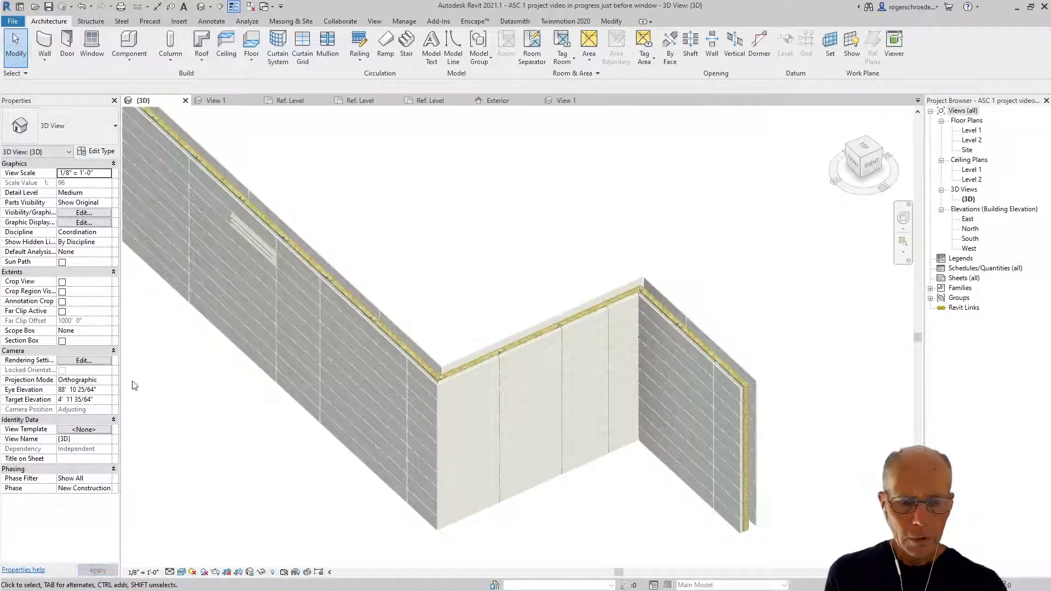
Select the second-row tile panel between the first two vertical joints of the light rainscreen wall and unpin it
scroll(513, 387, up, 4)
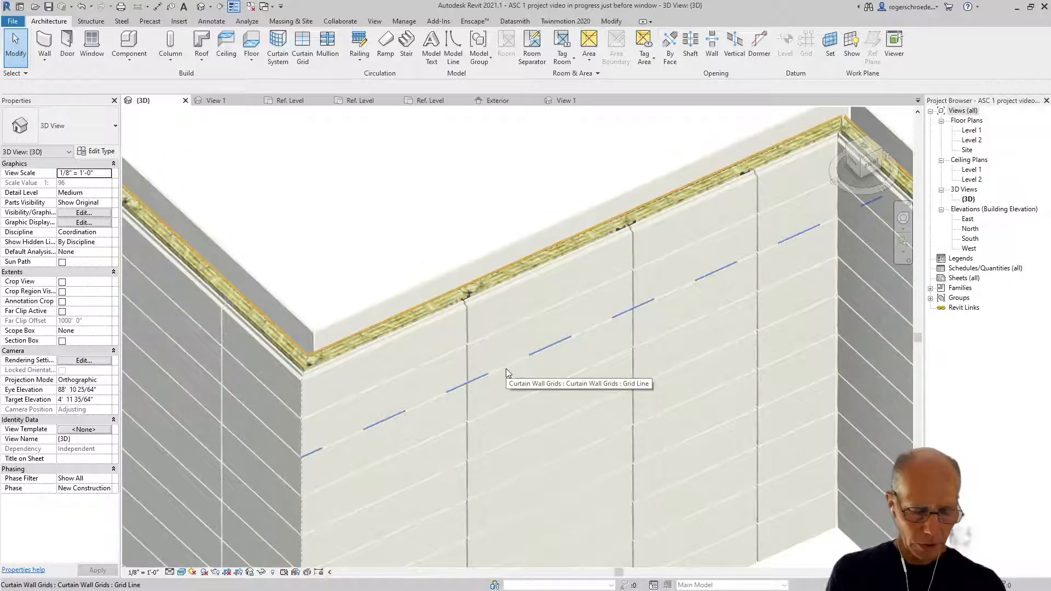
key(Tab)
key(Tab)
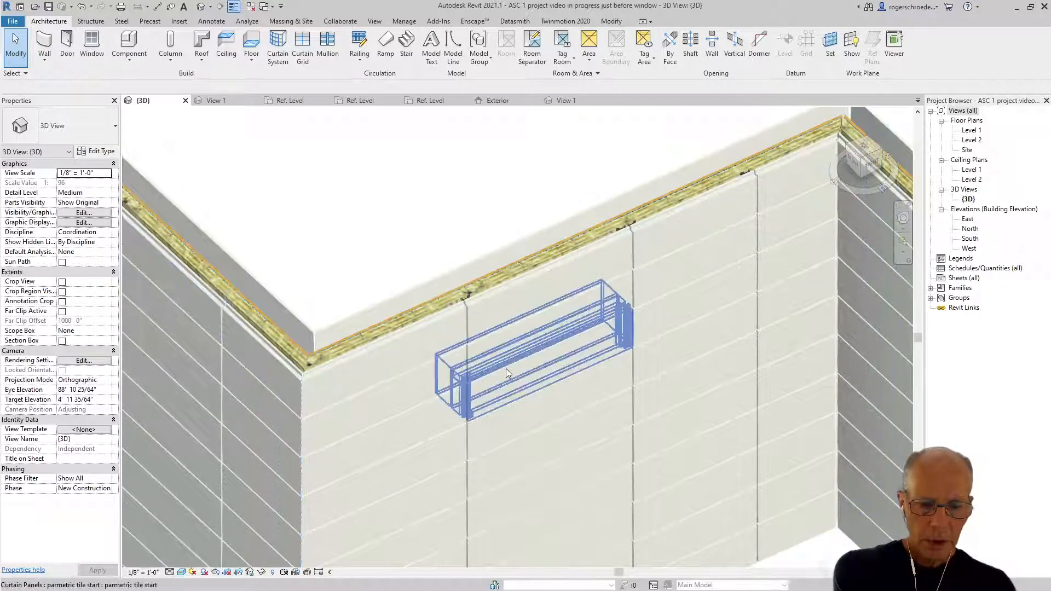
click(506, 370)
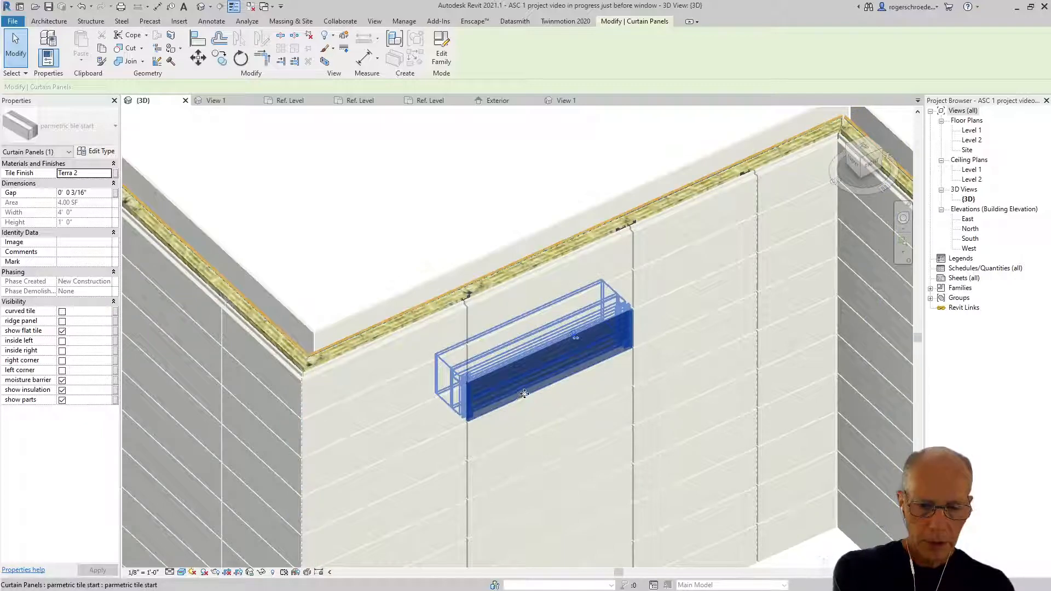
click(574, 335)
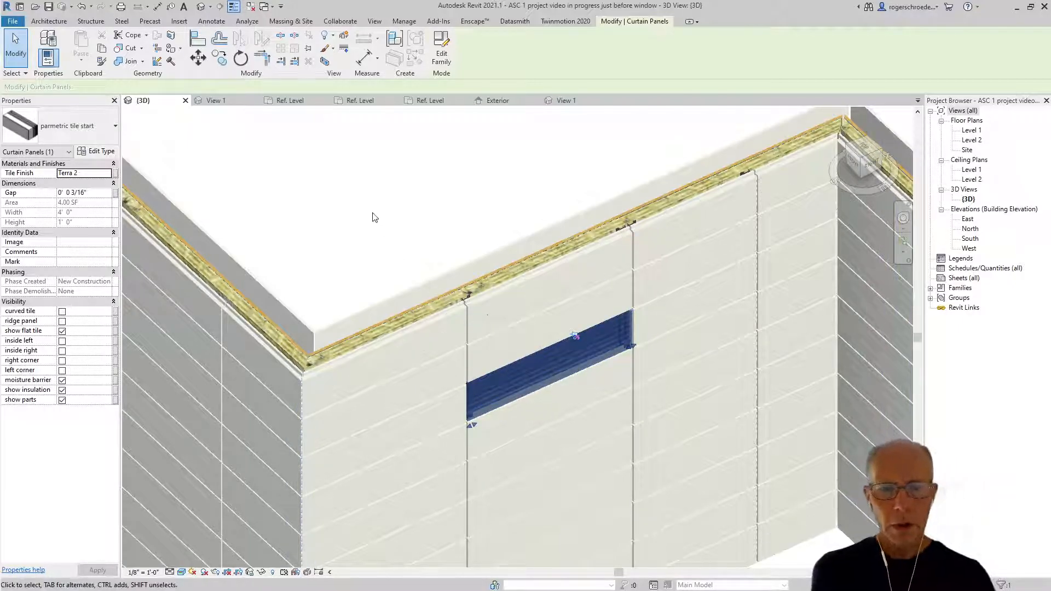
Change the unpinned tile panel's type to Custom Curtain Wall Window
click(77, 133)
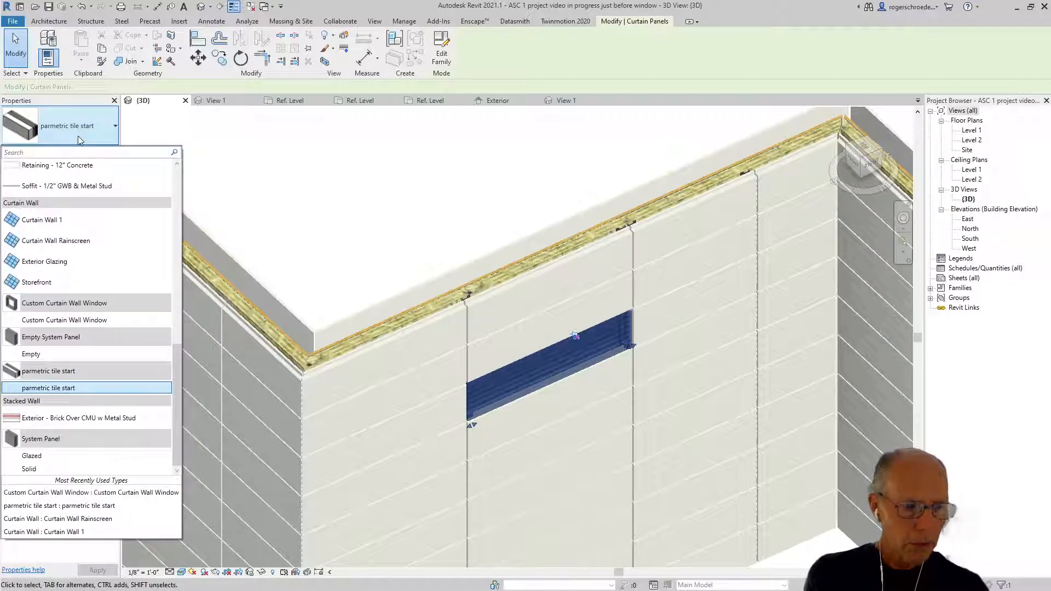
click(42, 493)
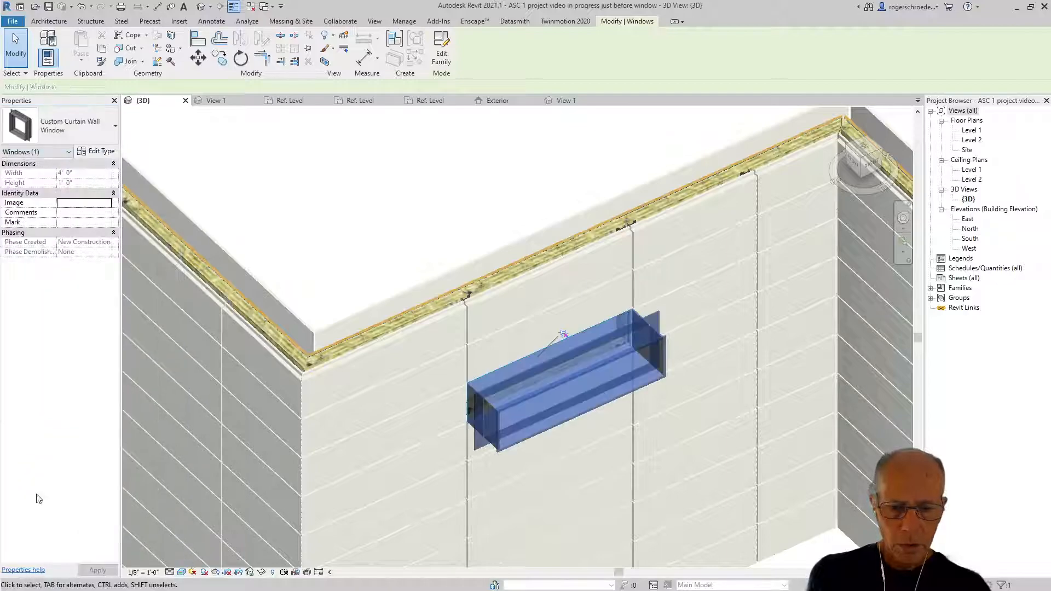
click(311, 255)
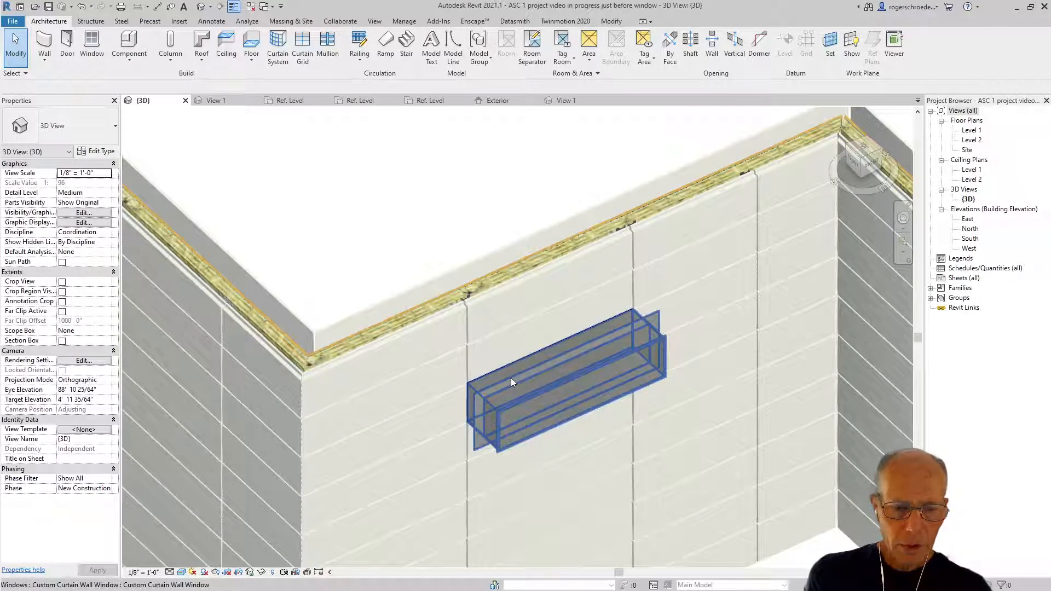
Try flipping the orientation of the light rainscreen curtain wall and flip it back
click(495, 276)
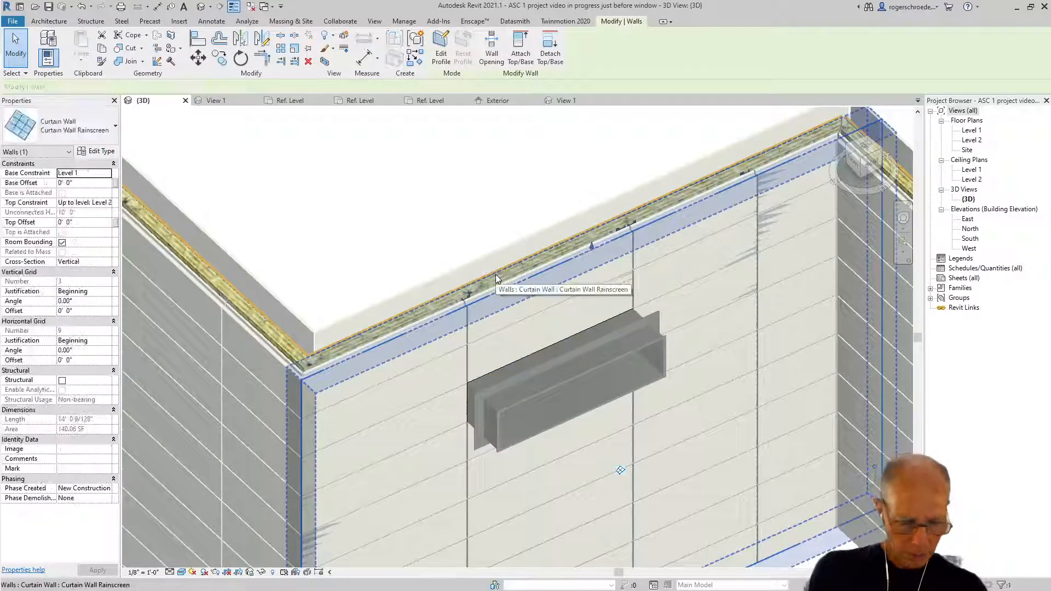
key(space)
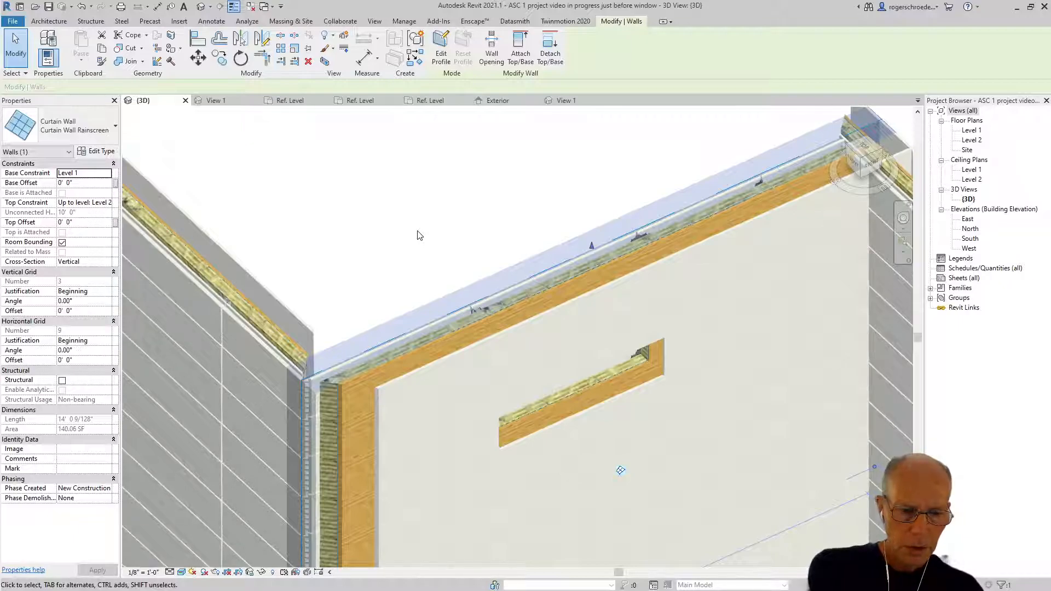
key(space)
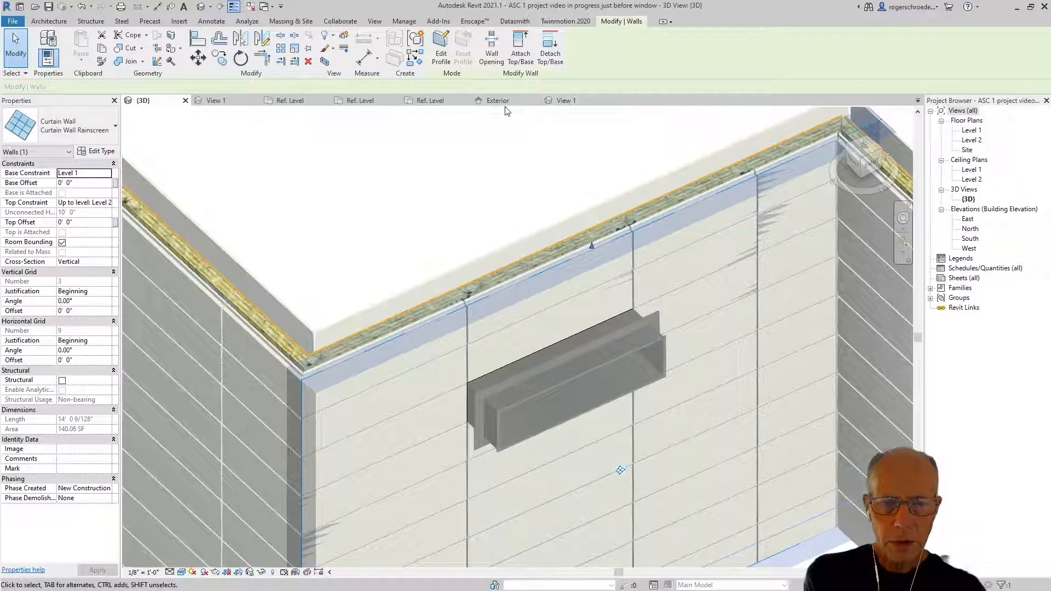
Reopen the frame sweep in the Custom Curtain Wall Window family for editing and set its profile angle to 0°
click(565, 105)
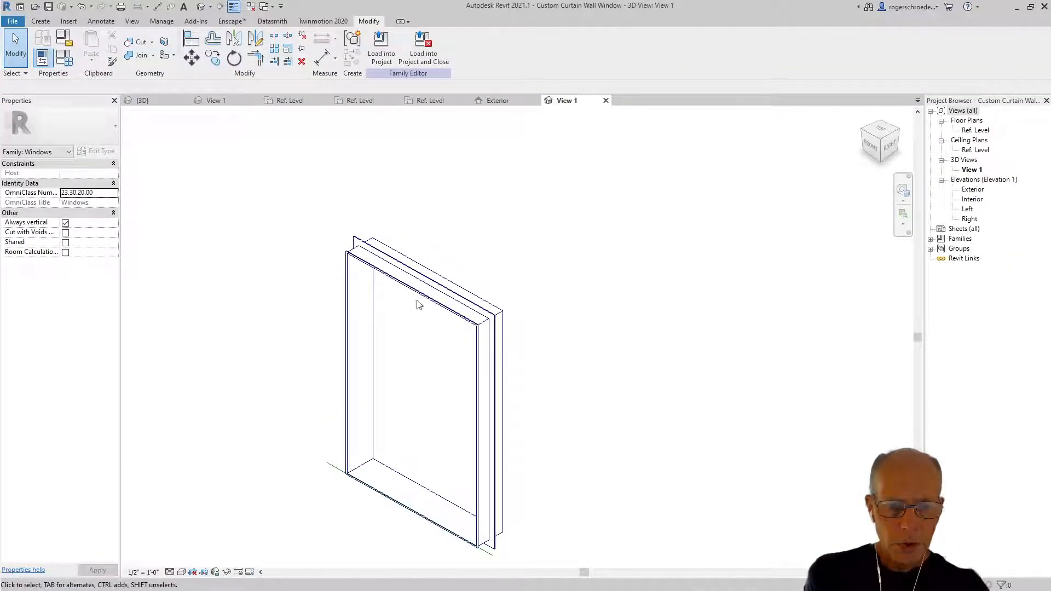
double_click(427, 287)
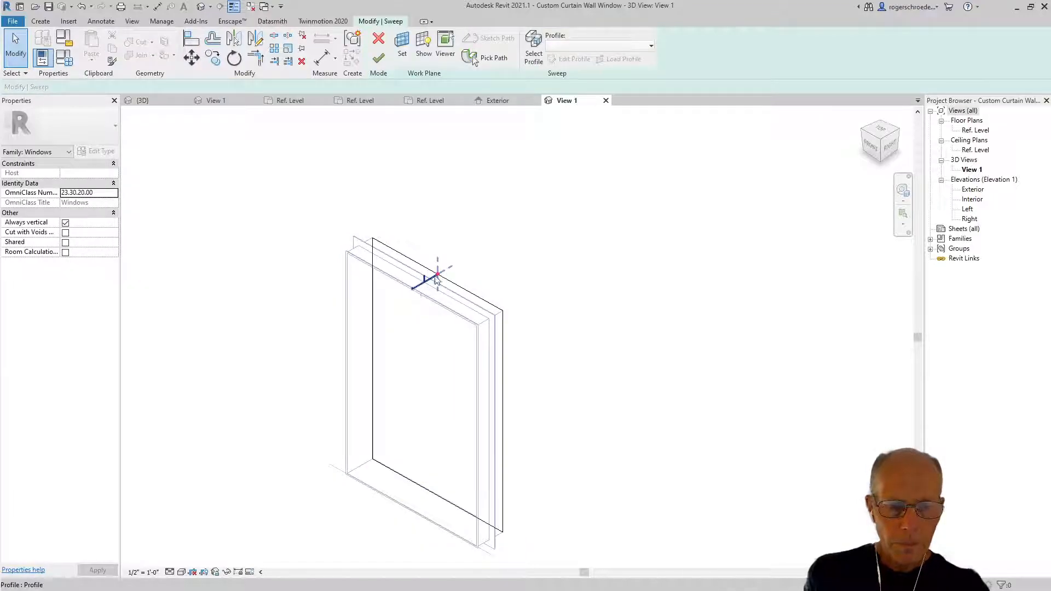
click(430, 279)
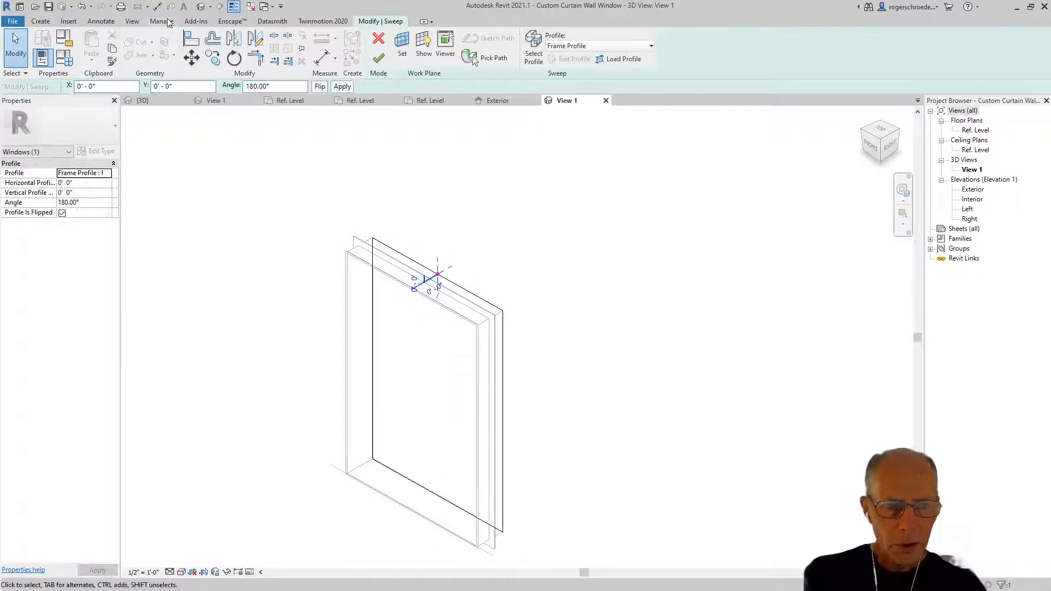
double_click(257, 86)
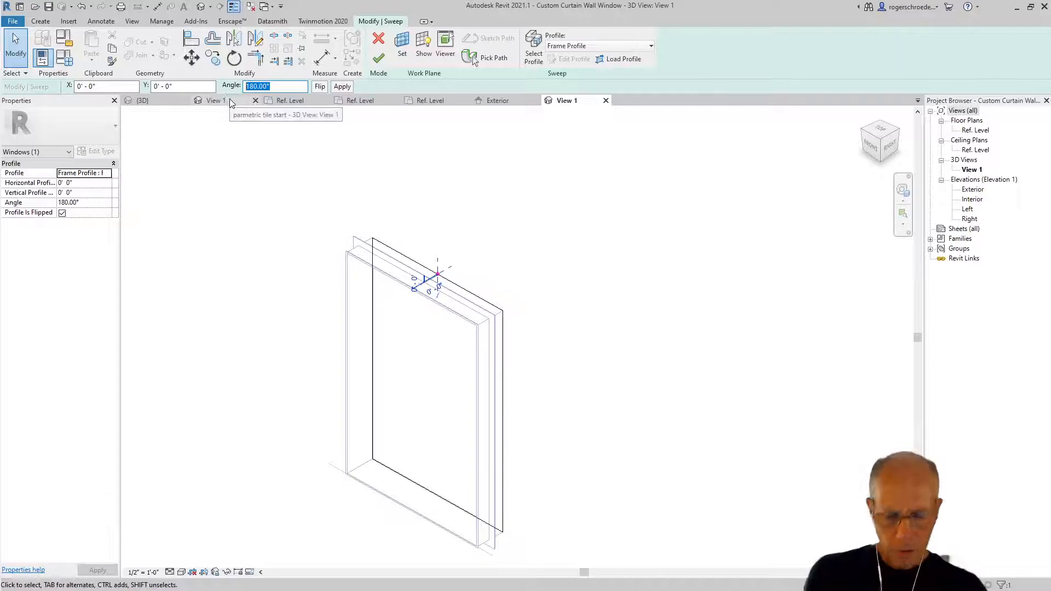
text(0)
click(341, 87)
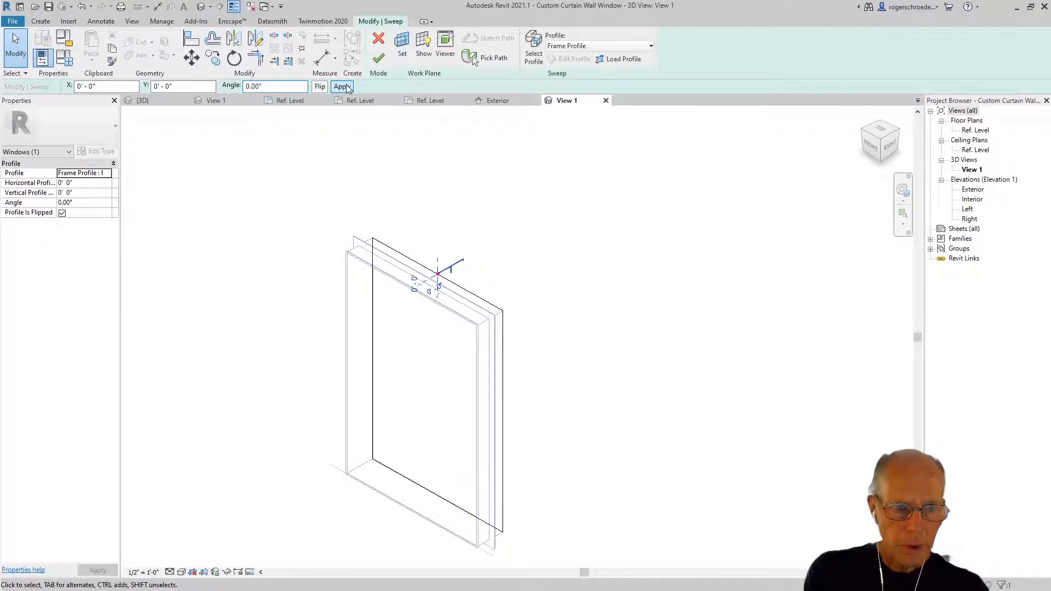
Flip the Frame Profile on the sweep path and finish the sweep
click(320, 87)
scroll(500, 261, up, 2)
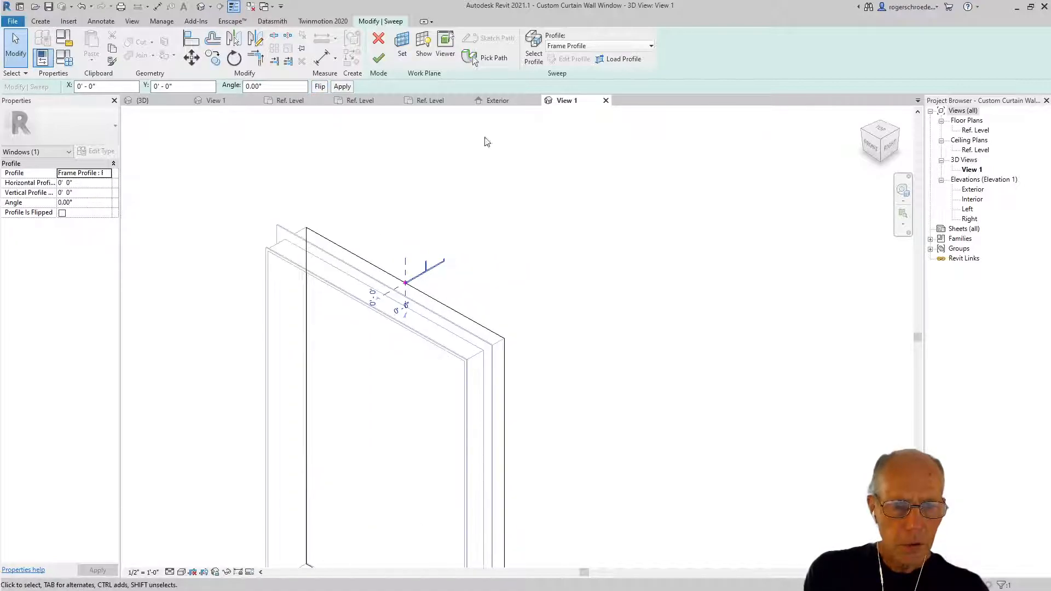
click(379, 58)
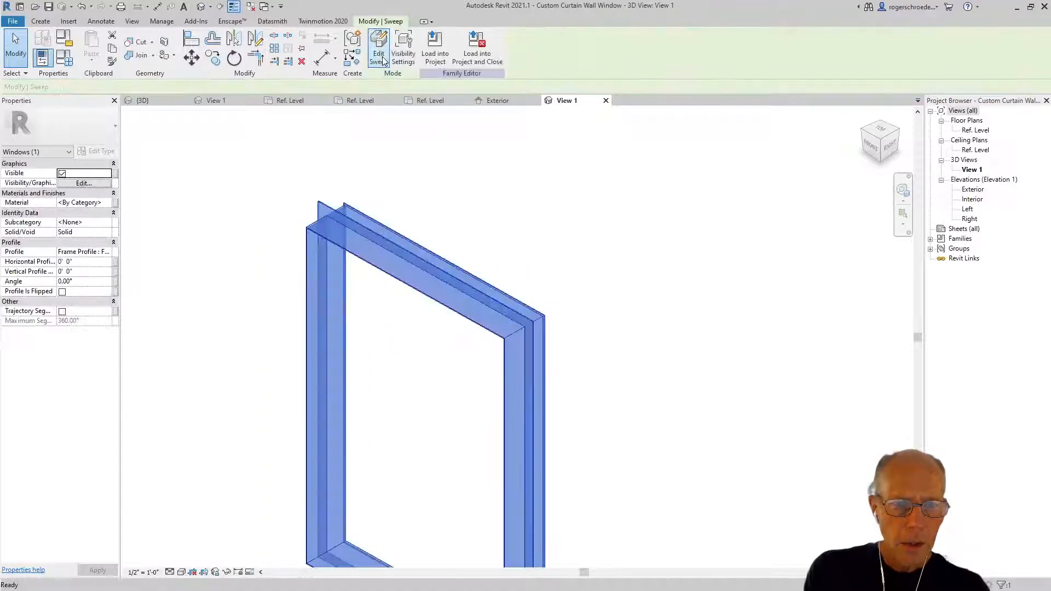
Reload the Custom Curtain Wall Window family into the ASC 1 project, overwriting the existing version, and inspect the window panel up close
click(434, 55)
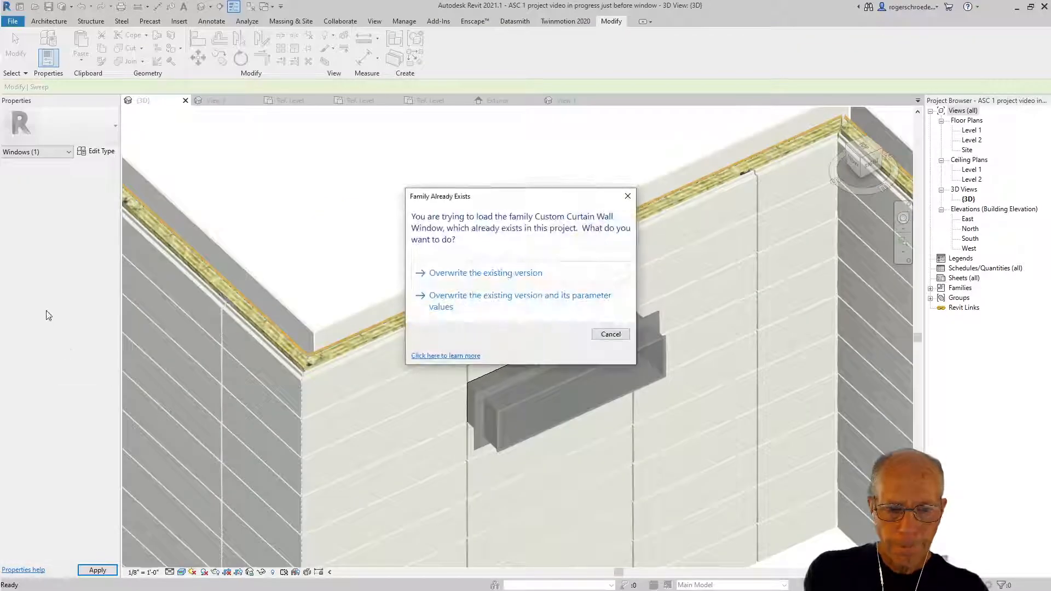
click(482, 275)
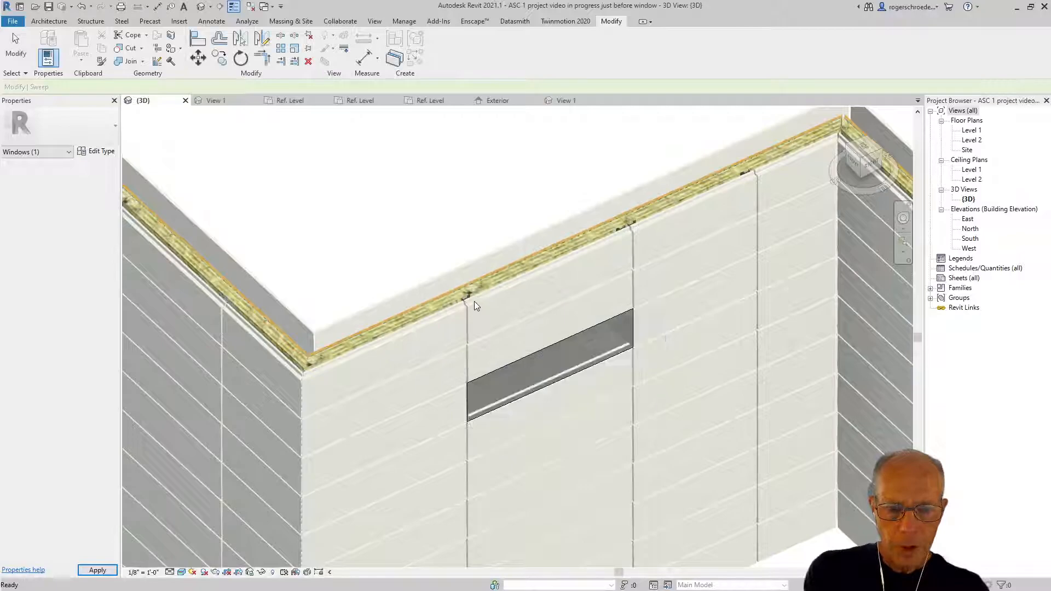
shift+middle_drag(543, 366, 521, 294)
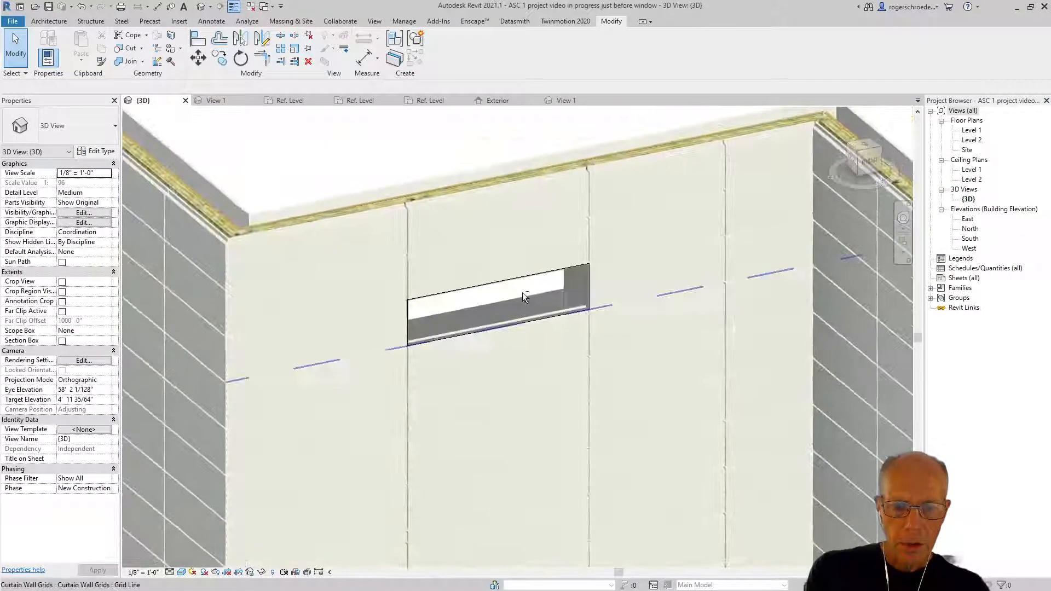
scroll(540, 294, up, 4)
scroll(540, 287, up, 4)
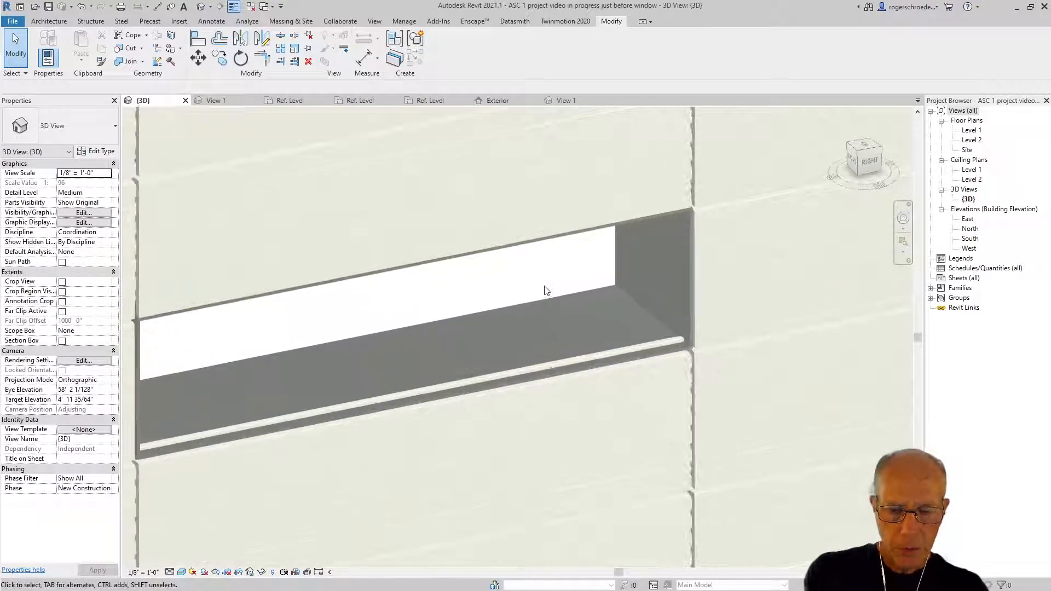